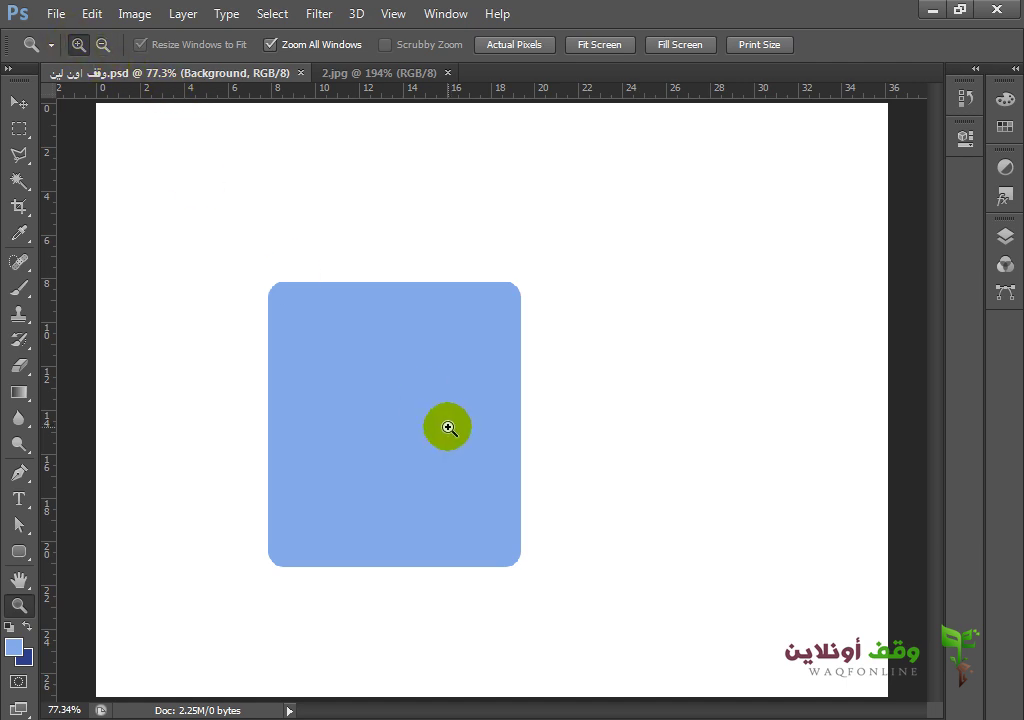
# Step: Zoom in and out around the blue rectangle, briefly viewing the whole canvas at 33.3%
pyautogui.click(448, 427)
pyautogui.click(448, 427)
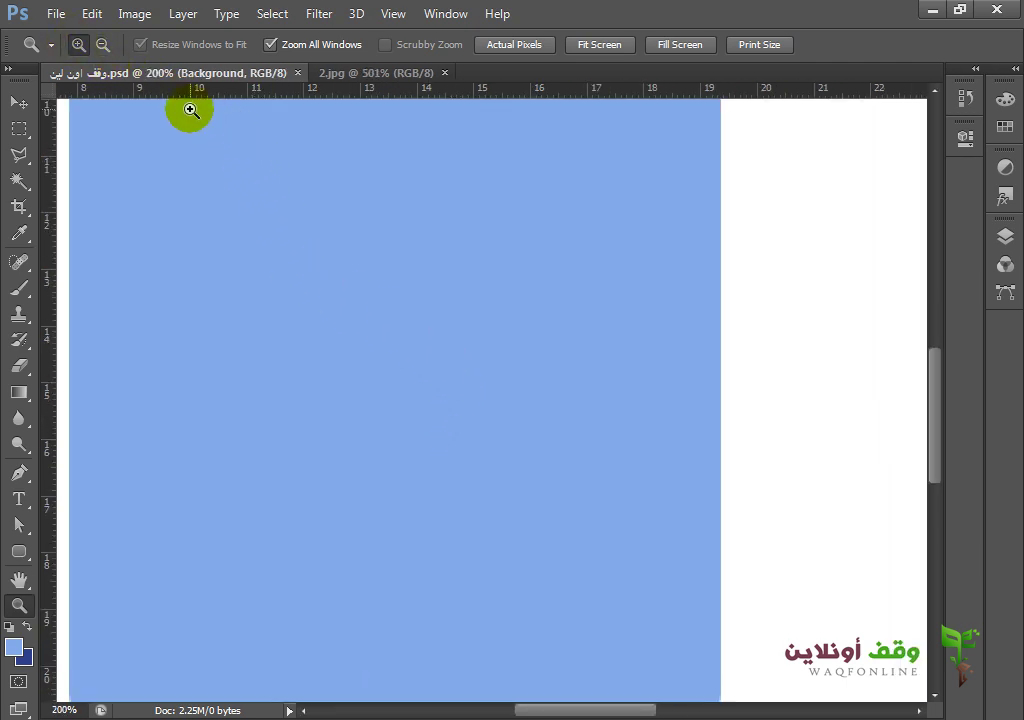
pyautogui.click(104, 46)
pyautogui.click(295, 230)
pyautogui.click(308, 244)
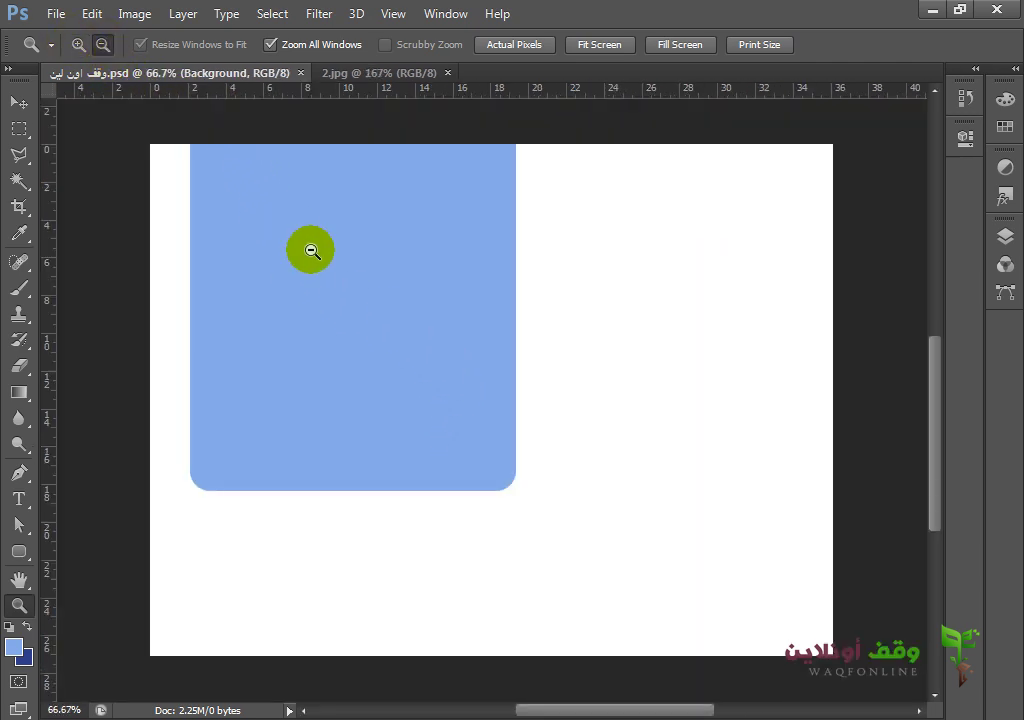
pyautogui.click(315, 250)
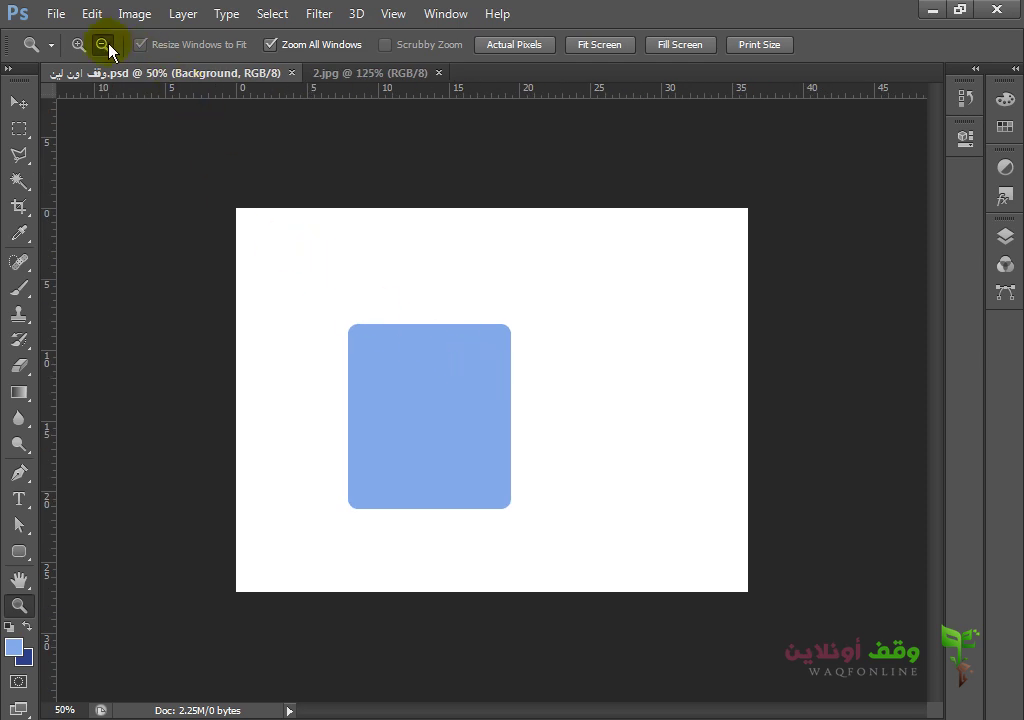
pyautogui.click(492, 440)
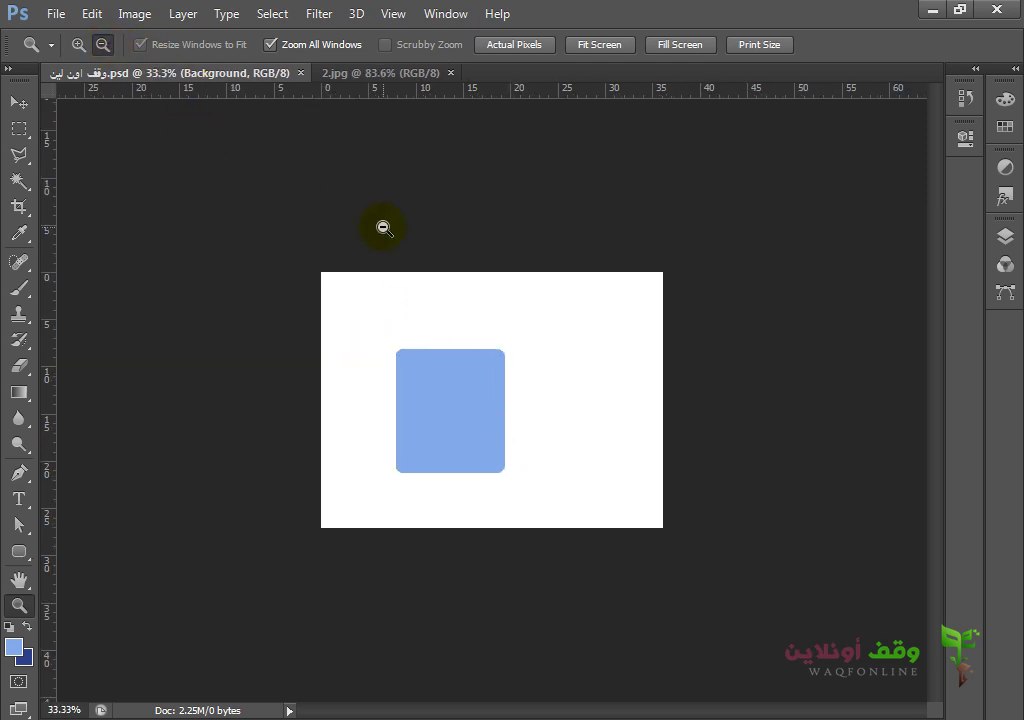
pyautogui.click(78, 45)
pyautogui.click(446, 418)
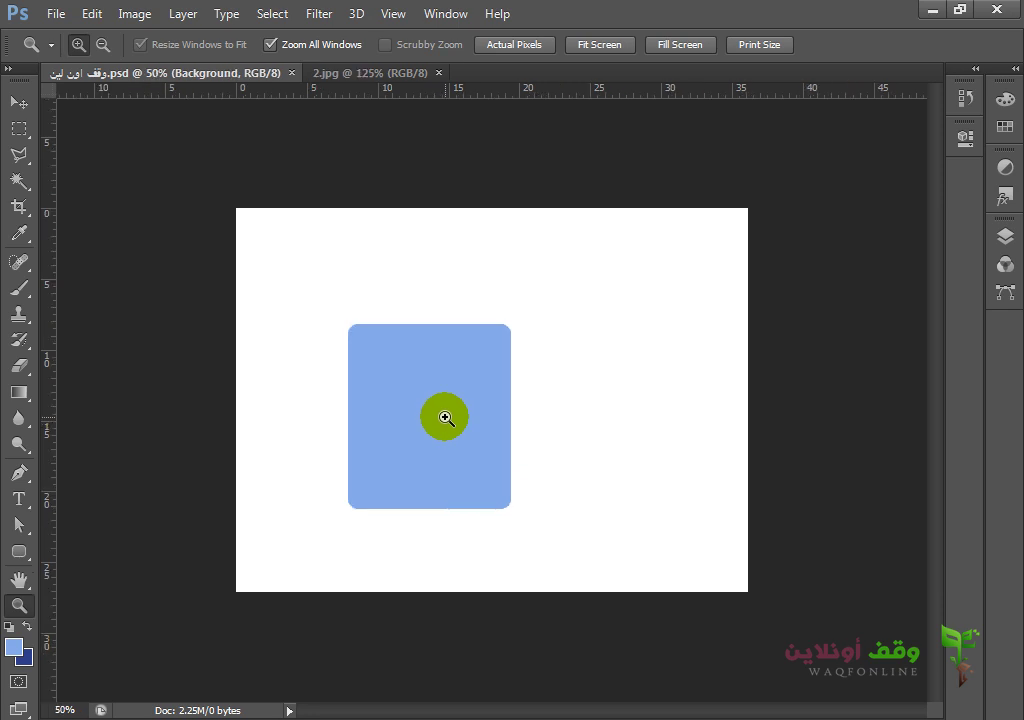
pyautogui.click(466, 446)
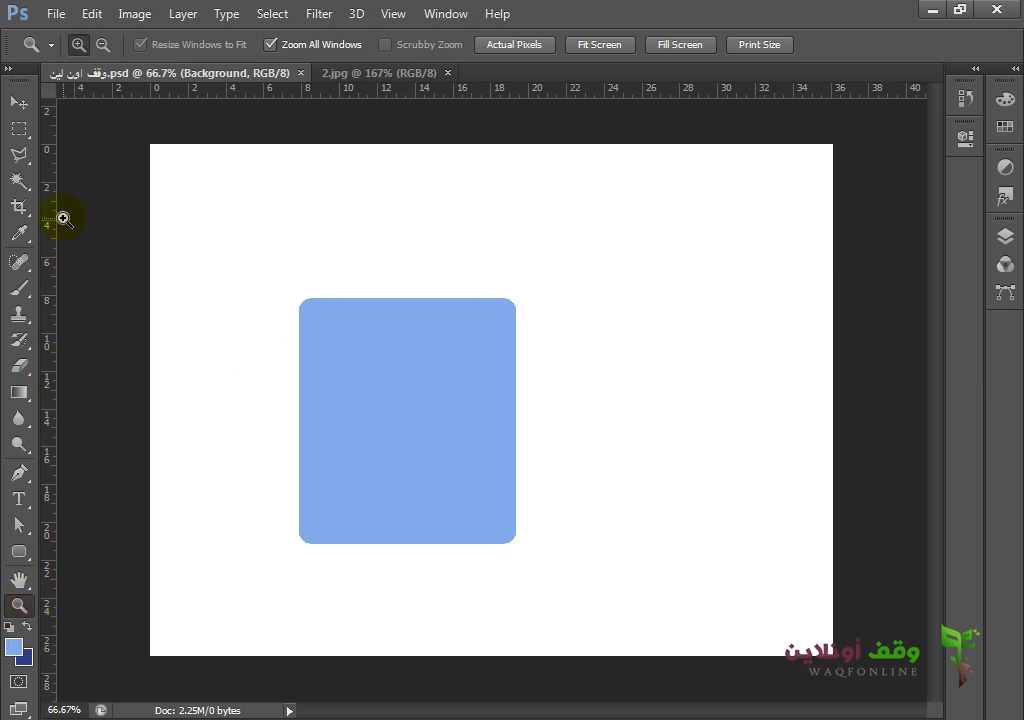
# Step: Zoom the blue shape to 200%, then fit the whole canvas in the window
pyautogui.click(19, 104)
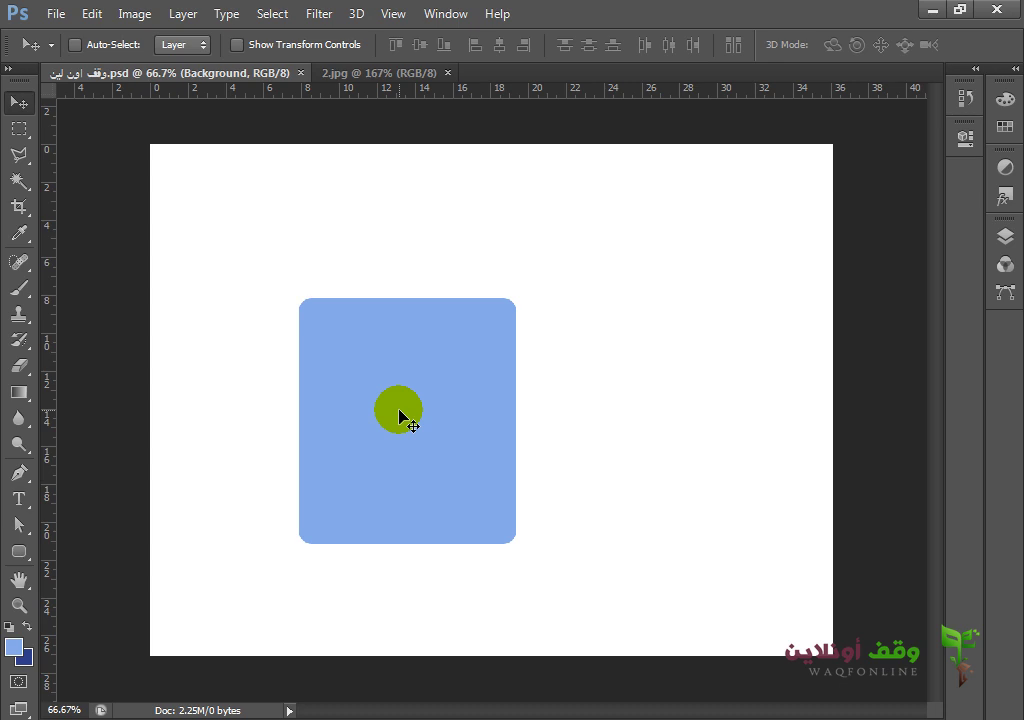
pyautogui.click(19, 605)
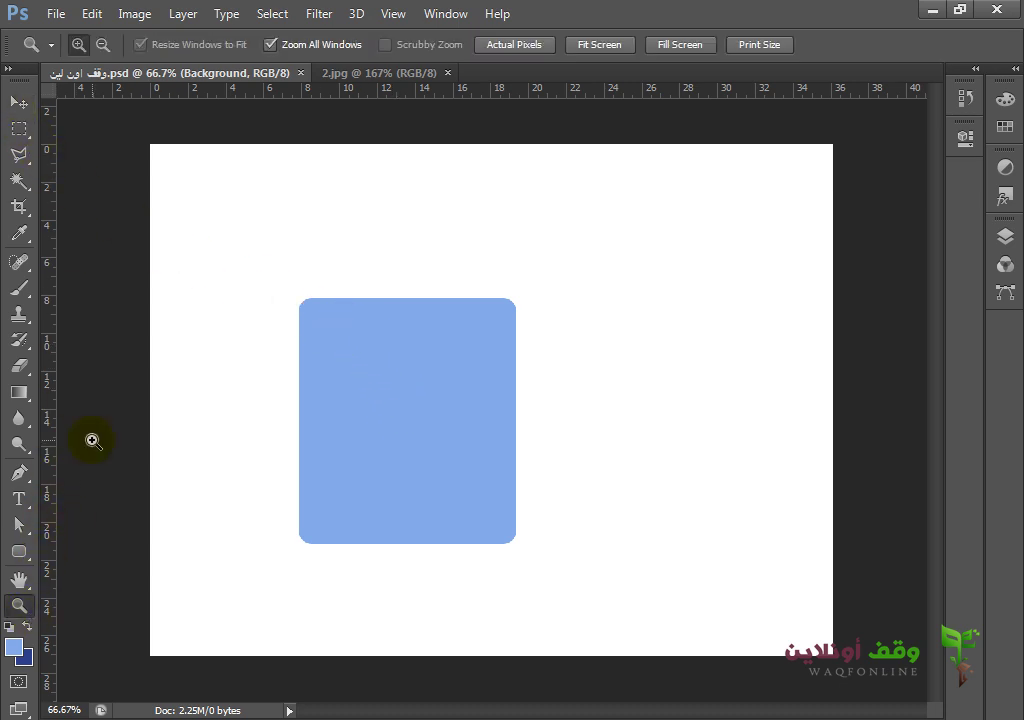
pyautogui.doubleClick(462, 418)
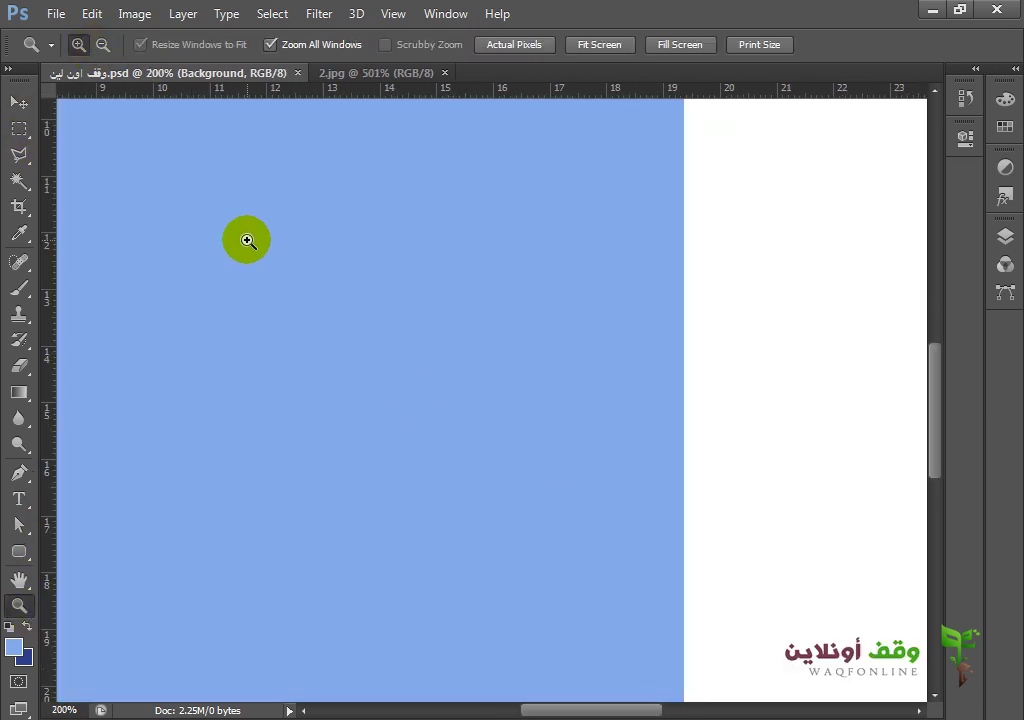
pyautogui.click(19, 100)
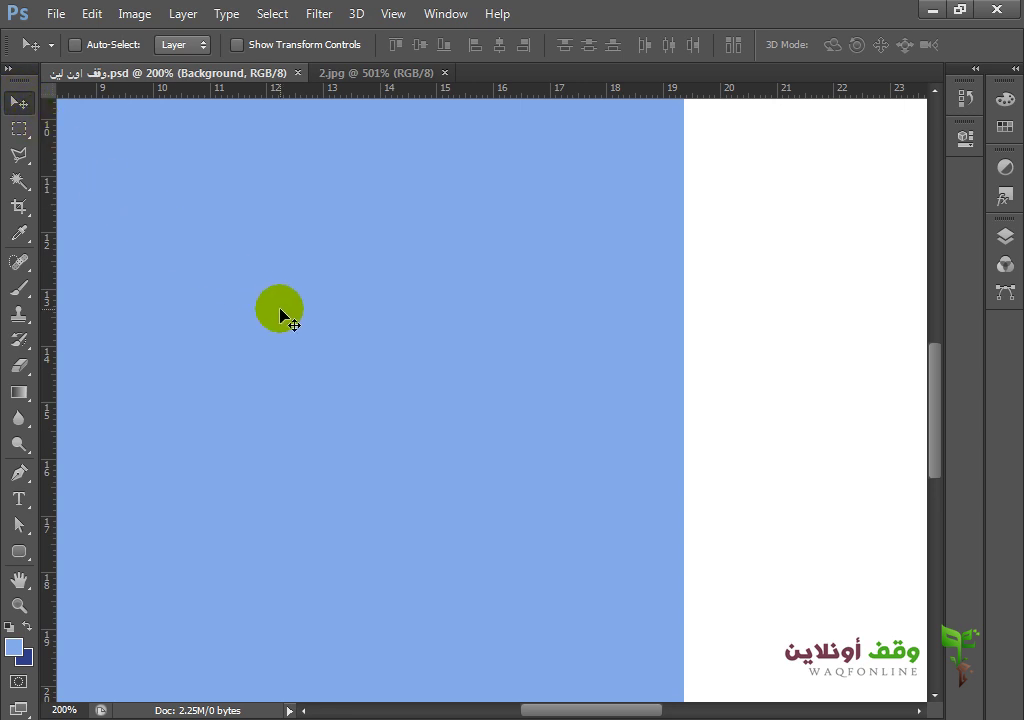
pyautogui.hotkey('ctrl', '0')
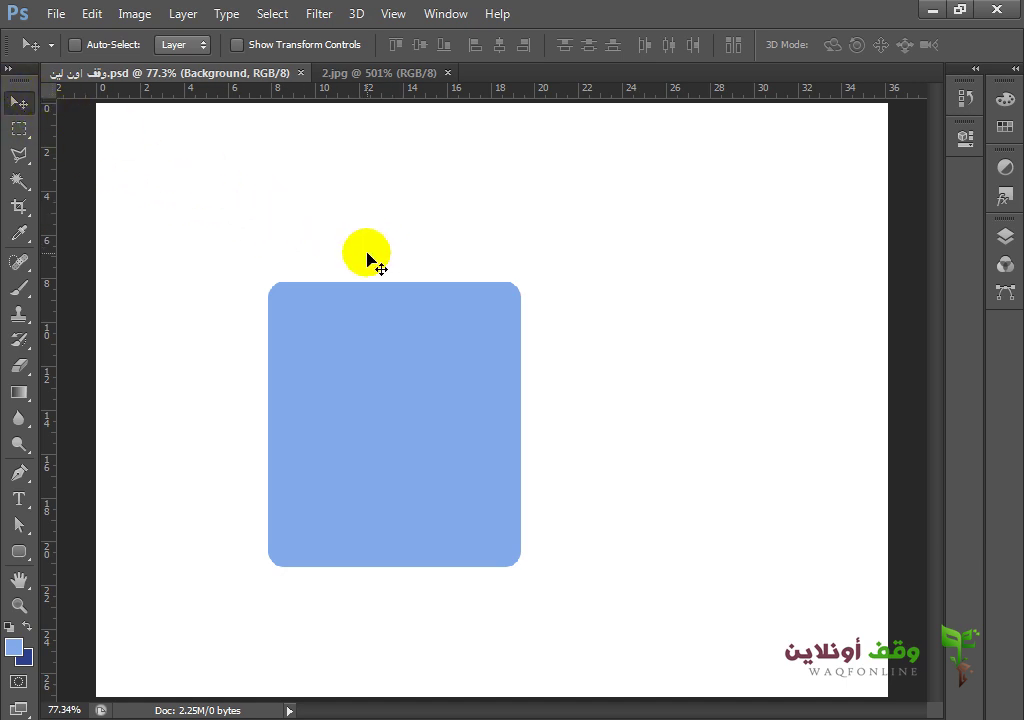
# Step: Magnify the rectangle's top-right corner, then zoom back out to the whole canvas
pyautogui.click(423, 306)
pyautogui.click(606, 409)
pyautogui.click(620, 400)
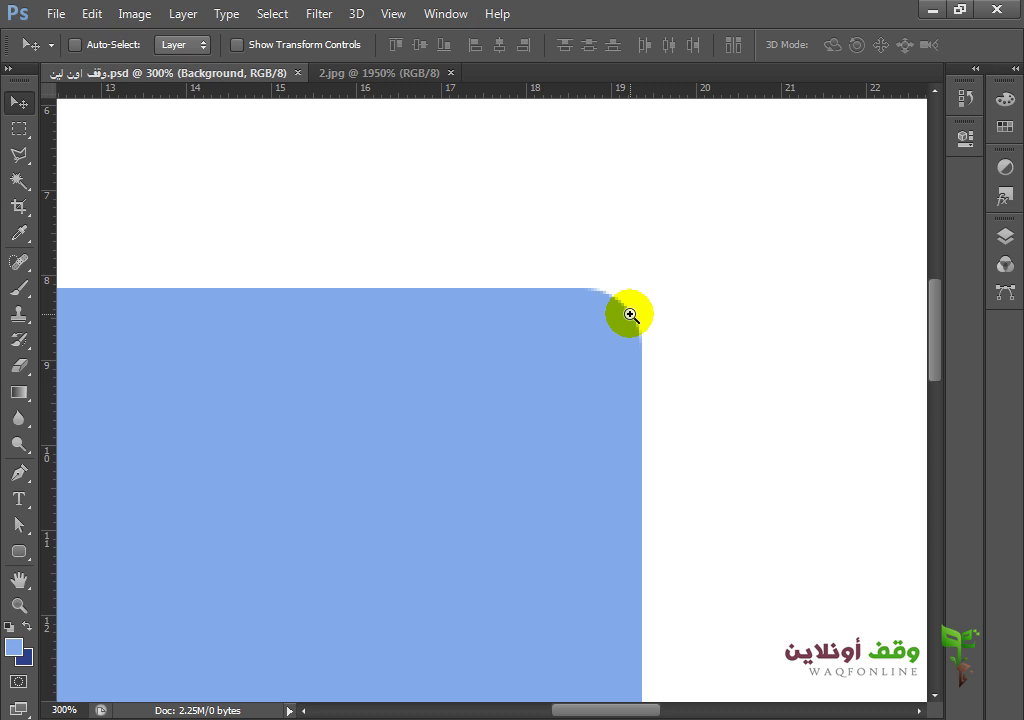
pyautogui.keyDown('alt'); pyautogui.click(629, 314); pyautogui.keyUp('alt')
pyautogui.keyDown('alt'); pyautogui.click(626, 311); pyautogui.keyUp('alt')
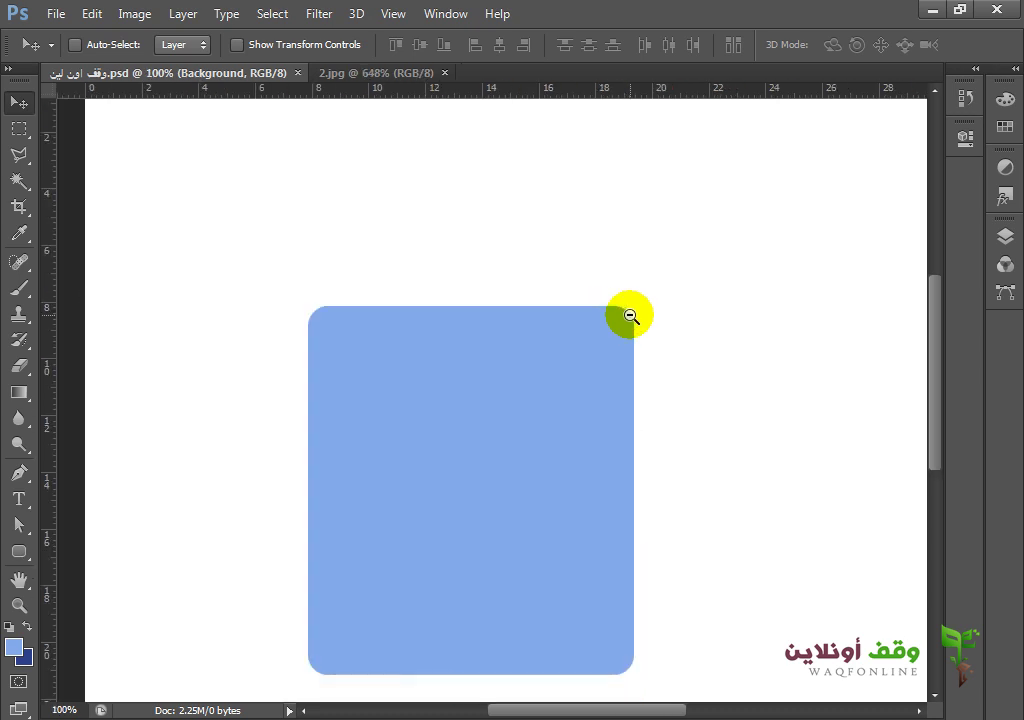
pyautogui.keyDown('alt'); pyautogui.click(630, 312); pyautogui.keyUp('alt')
pyautogui.keyDown('alt'); pyautogui.click(655, 318); pyautogui.keyUp('alt')
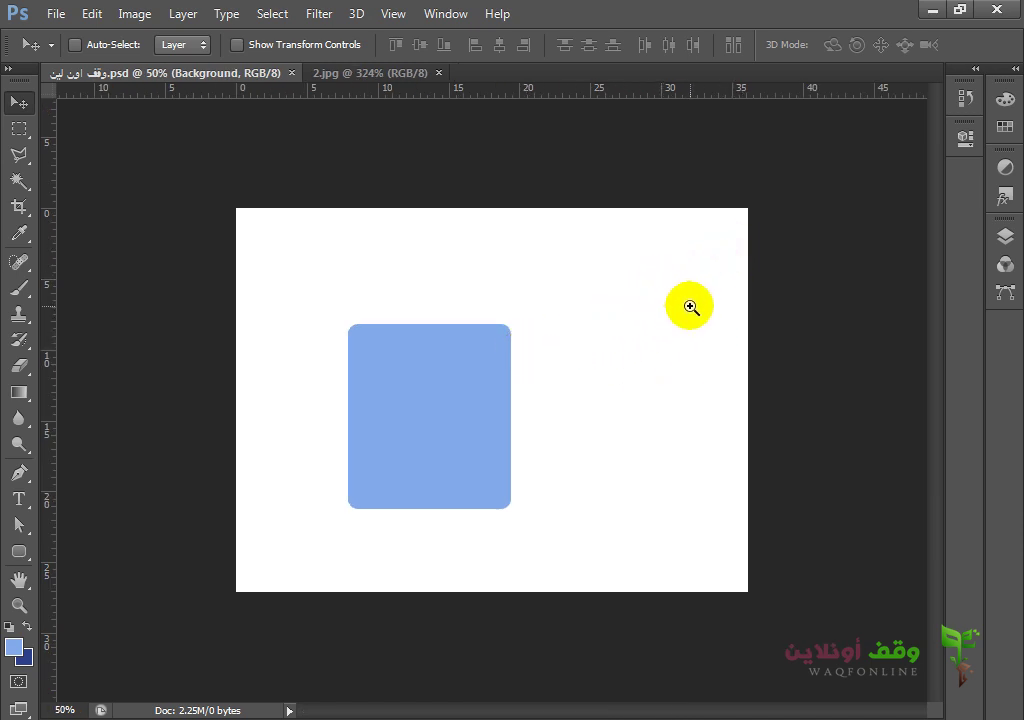
# Step: Marquee-zoom into the blank area right of the rectangle, then zoom back out
pyautogui.moveTo(727, 274)
pyautogui.mouseDown()
pyautogui.moveTo(670, 316)
pyautogui.moveTo(657, 344)
pyautogui.mouseUp()
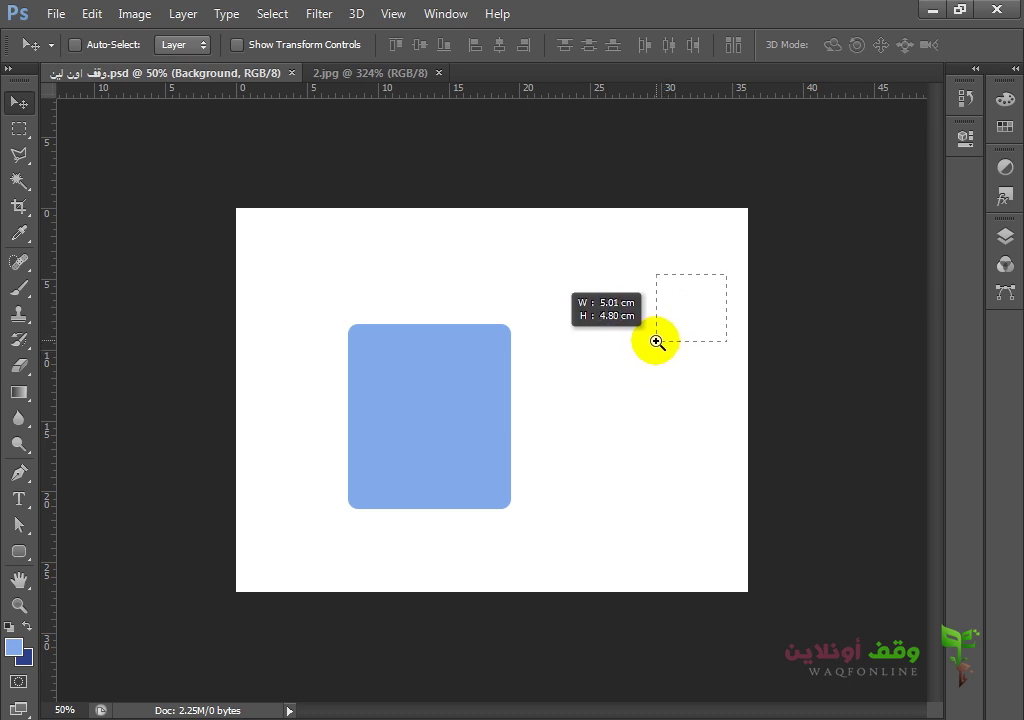
pyautogui.moveTo(657, 344); pyautogui.dragTo(657, 354)
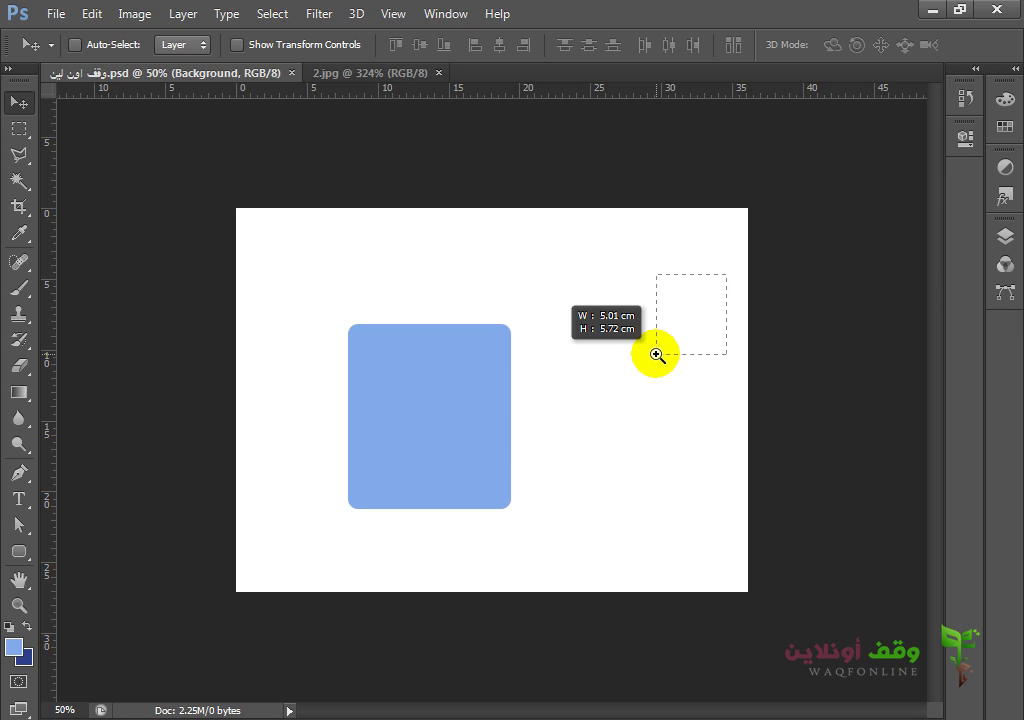
pyautogui.moveTo(657, 354); pyautogui.dragTo(657, 354)
pyautogui.keyDown('alt'); pyautogui.click(757, 314); pyautogui.keyUp('alt')
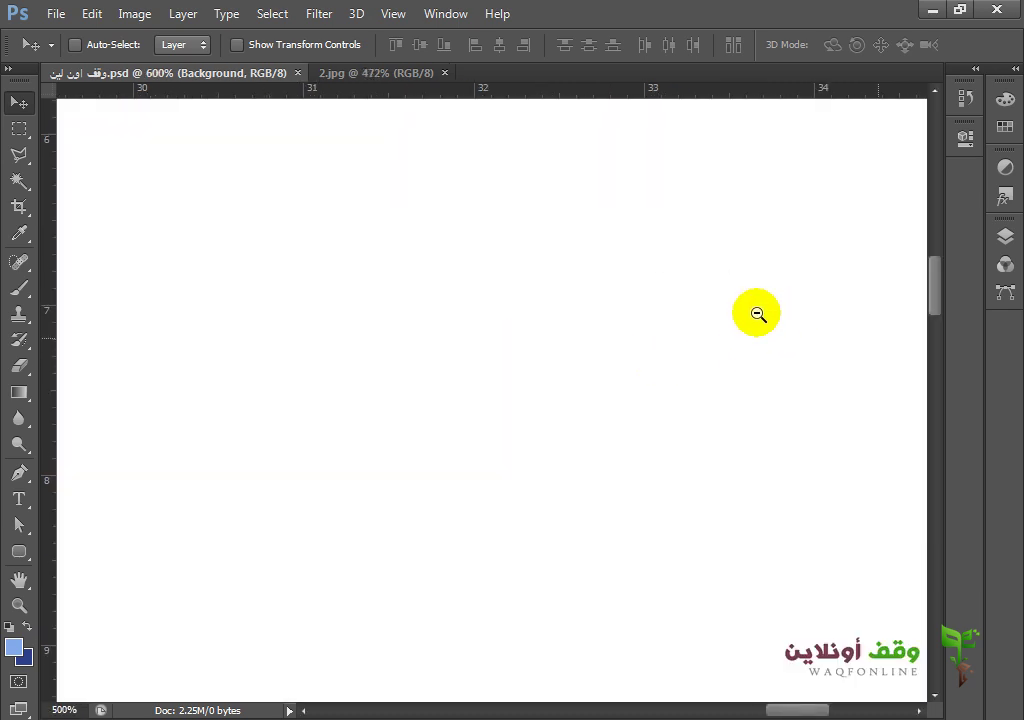
pyautogui.keyDown('alt'); pyautogui.click(757, 314); pyautogui.keyUp('alt')
pyautogui.keyDown('alt'); pyautogui.click(757, 314); pyautogui.keyUp('alt')
pyautogui.keyDown('alt'); pyautogui.click(757, 314); pyautogui.keyUp('alt')
pyautogui.keyDown('alt'); pyautogui.click(757, 314); pyautogui.keyUp('alt')
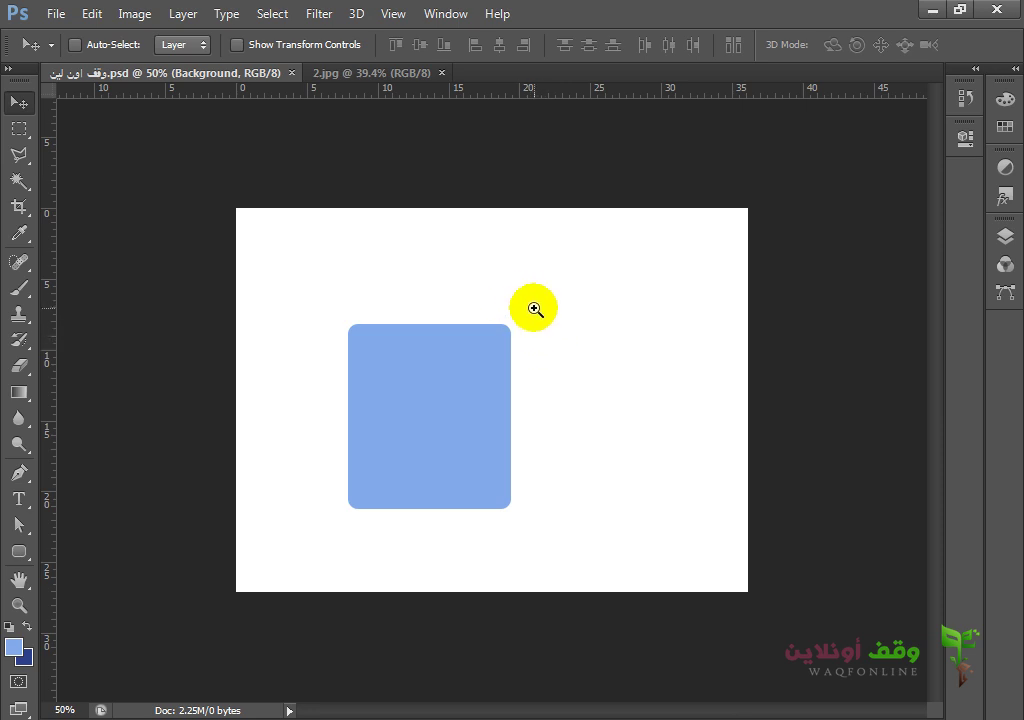
# Step: Marquee-zoom the top-right corner's edge pixels to 3200%, then fit the document in the window
pyautogui.moveTo(533, 297); pyautogui.dragTo(476, 360)
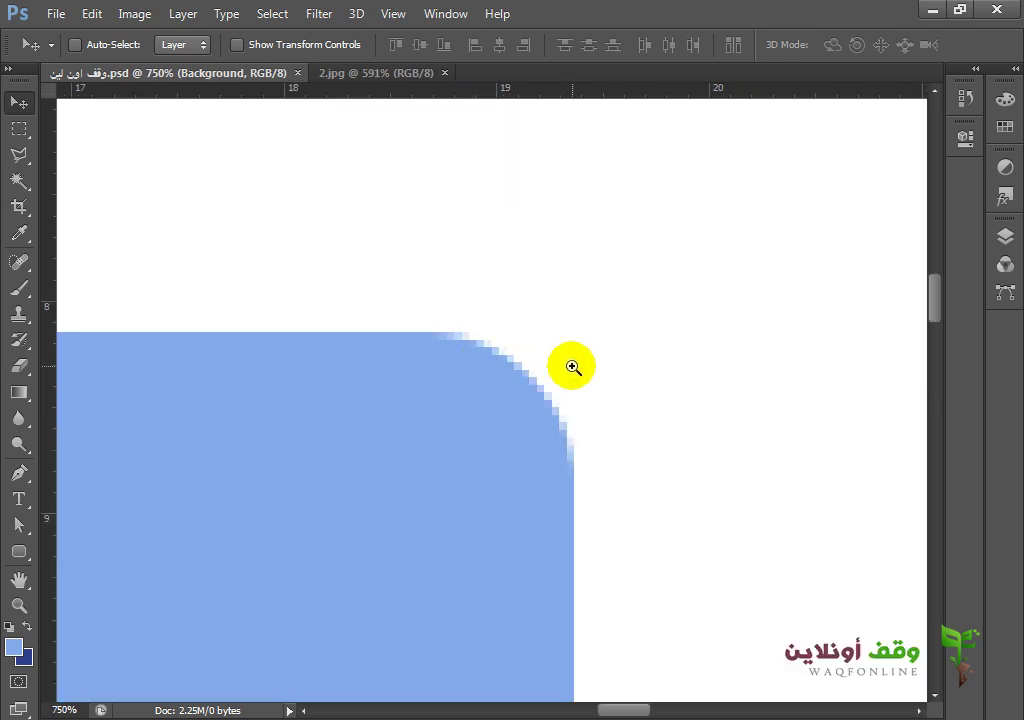
pyautogui.moveTo(628, 313); pyautogui.dragTo(485, 416)
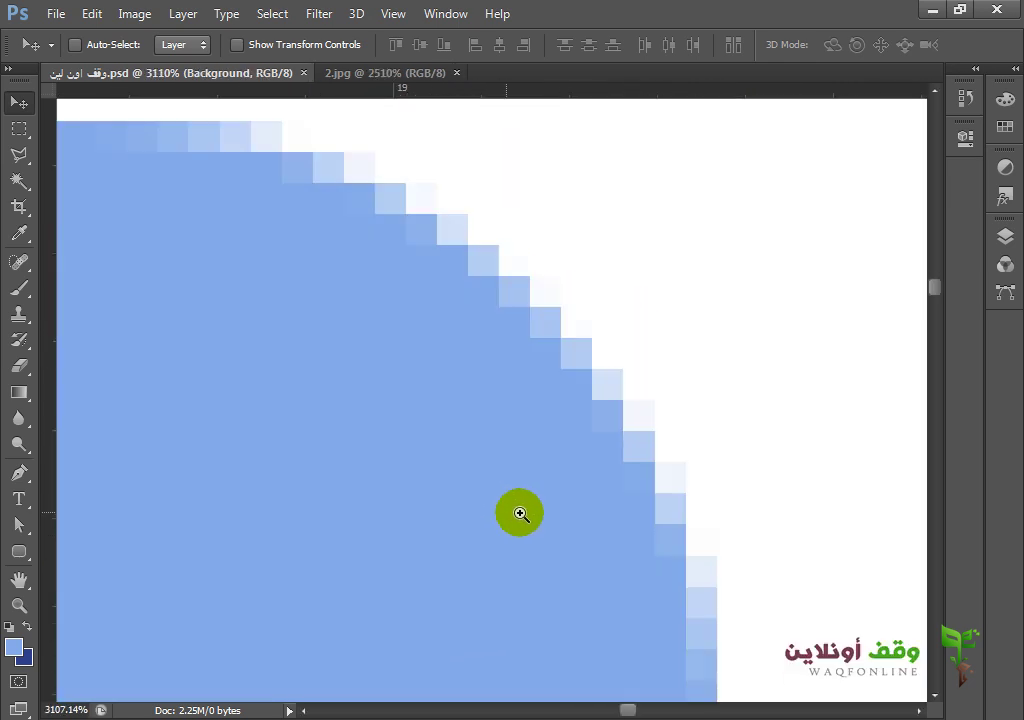
pyautogui.moveTo(640, 233); pyautogui.dragTo(489, 357)
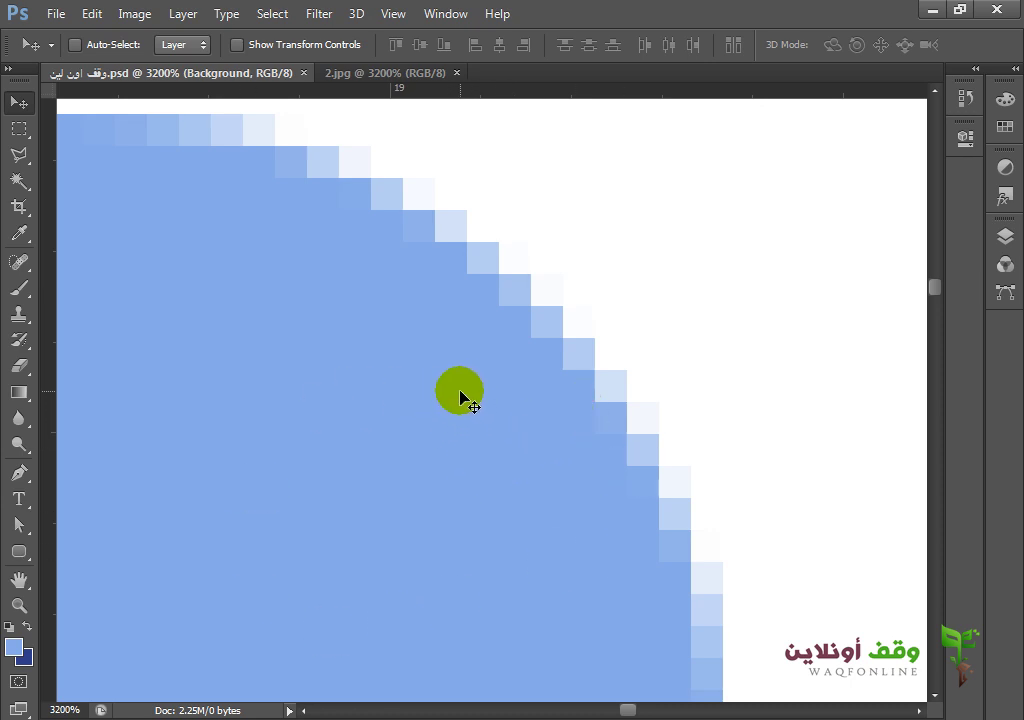
pyautogui.hotkey('ctrl', '0')
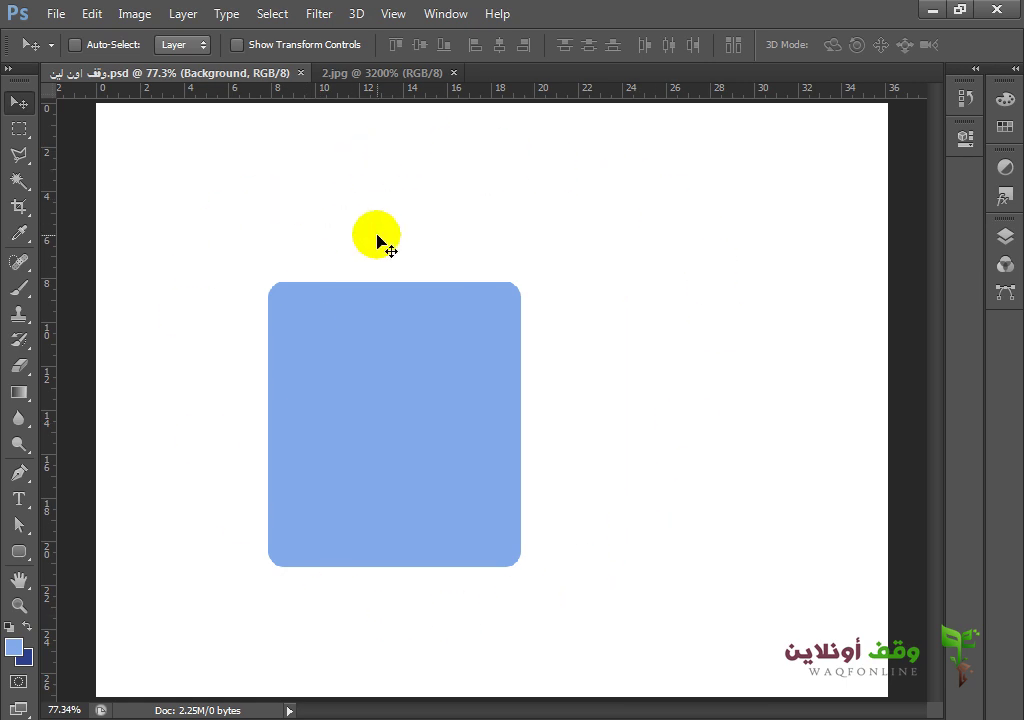
# Step: Marquee-zoom the top-right corner again, then zoom out step by step to the whole rectangle
pyautogui.press('z')
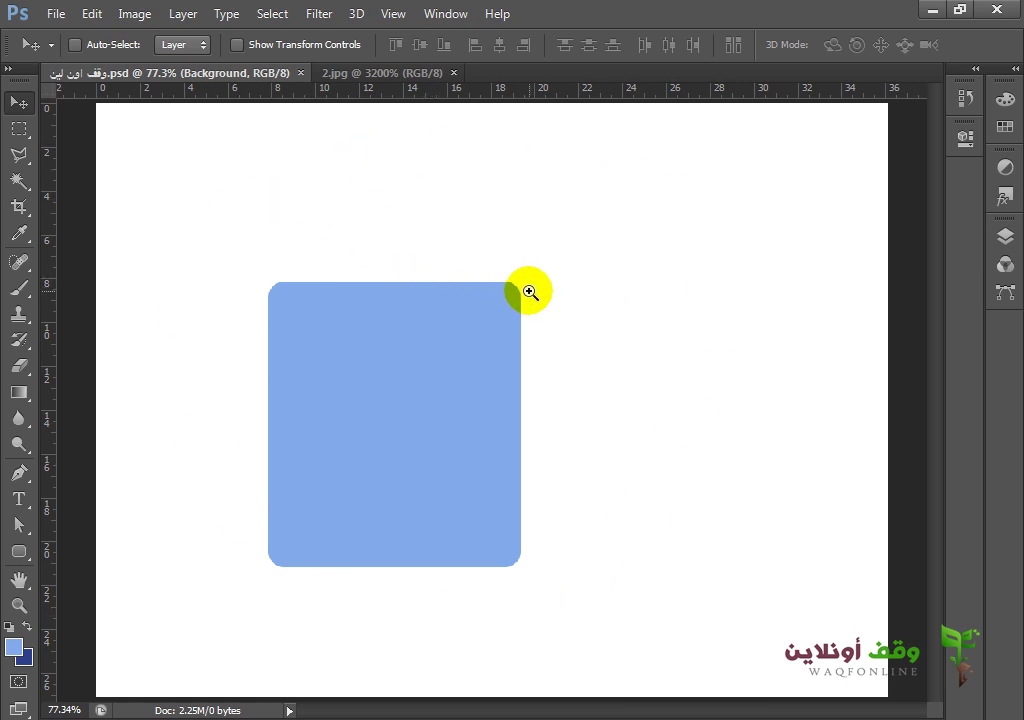
pyautogui.moveTo(533, 268); pyautogui.dragTo(469, 338)
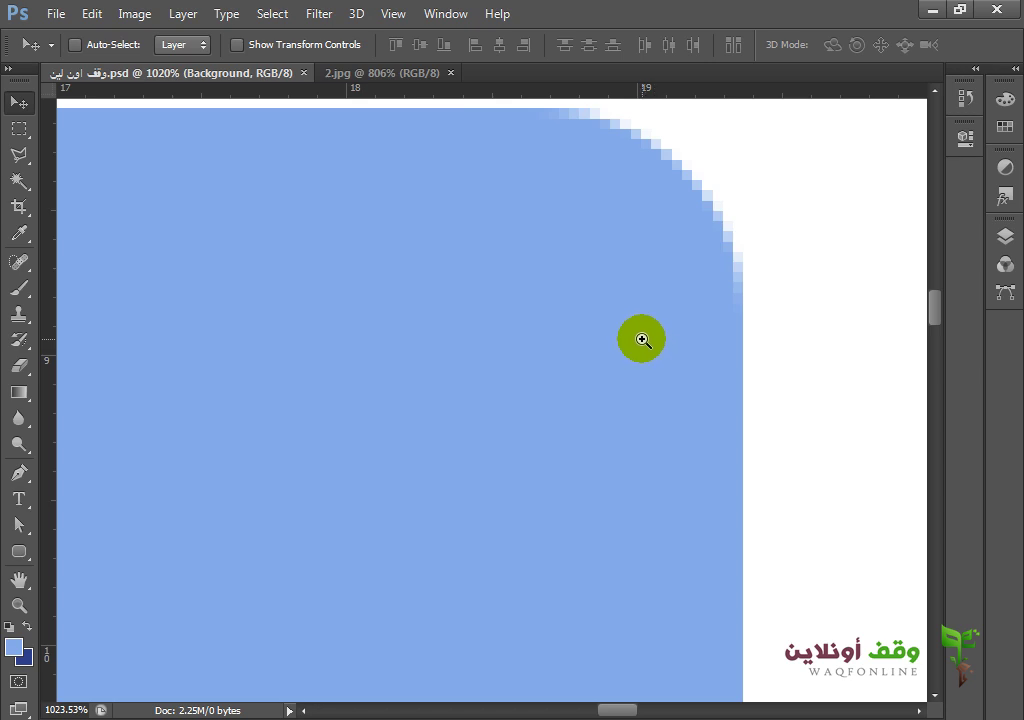
pyautogui.keyDown('alt'); pyautogui.click(640, 441); pyautogui.keyUp('alt')
pyautogui.keyDown('alt'); pyautogui.click(441, 398); pyautogui.keyUp('alt')
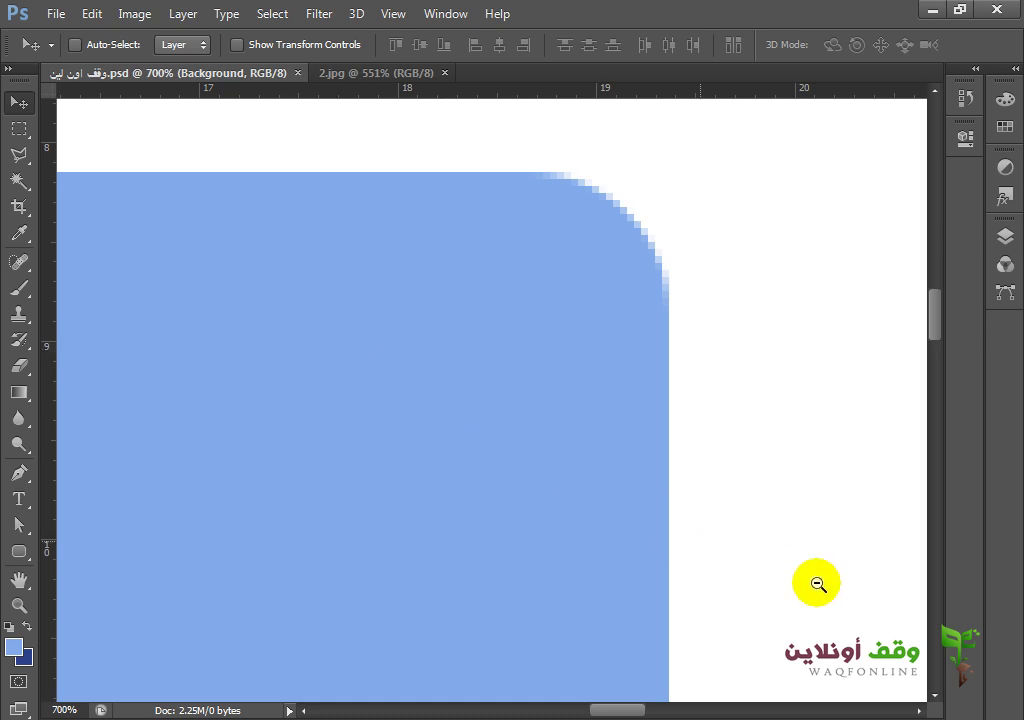
pyautogui.keyDown('alt'); pyautogui.click(583, 379); pyautogui.keyUp('alt')
pyautogui.keyDown('alt'); pyautogui.click(583, 379); pyautogui.keyUp('alt')
pyautogui.keyDown('alt'); pyautogui.click(583, 379); pyautogui.keyUp('alt')
pyautogui.keyDown('alt'); pyautogui.click(583, 379); pyautogui.keyUp('alt')
pyautogui.keyDown('alt'); pyautogui.click(583, 379); pyautogui.keyUp('alt')
pyautogui.keyDown('alt'); pyautogui.click(583, 379); pyautogui.keyUp('alt')
pyautogui.keyDown('alt'); pyautogui.click(583, 379); pyautogui.keyUp('alt')
pyautogui.keyDown('alt'); pyautogui.click(580, 377); pyautogui.keyUp('alt')
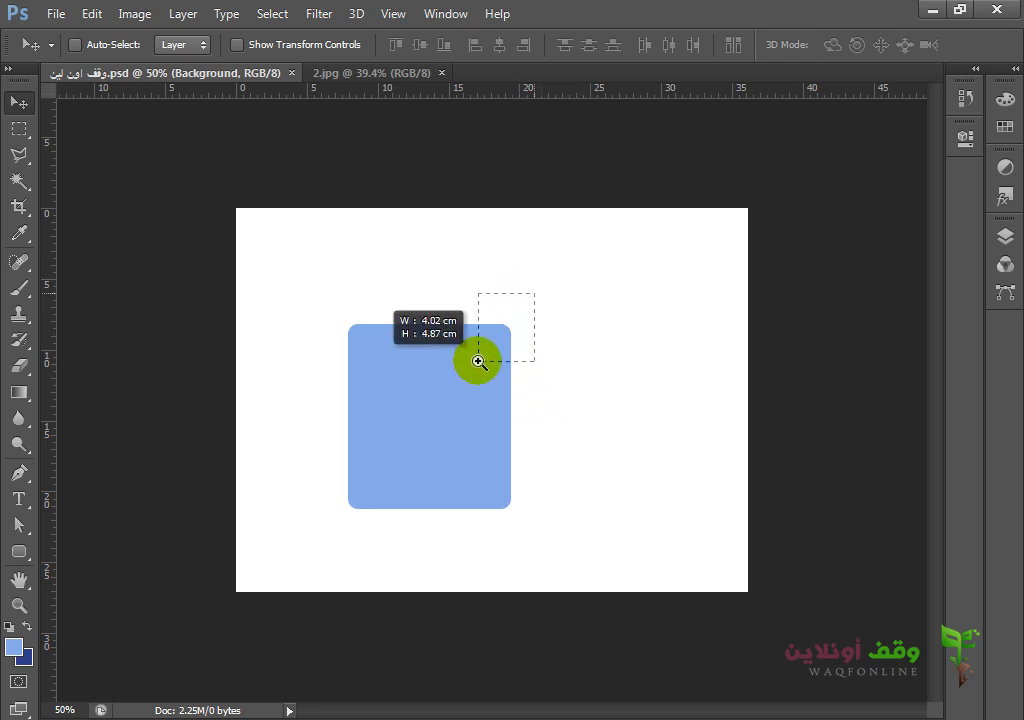
# Step: Zoom to 690% on the top-right corner, pan to its rounded edge, then zoom back out
pyautogui.moveTo(533, 293); pyautogui.dragTo(475, 361)
pyautogui.moveTo(580, 318); pyautogui.dragTo(560, 485)
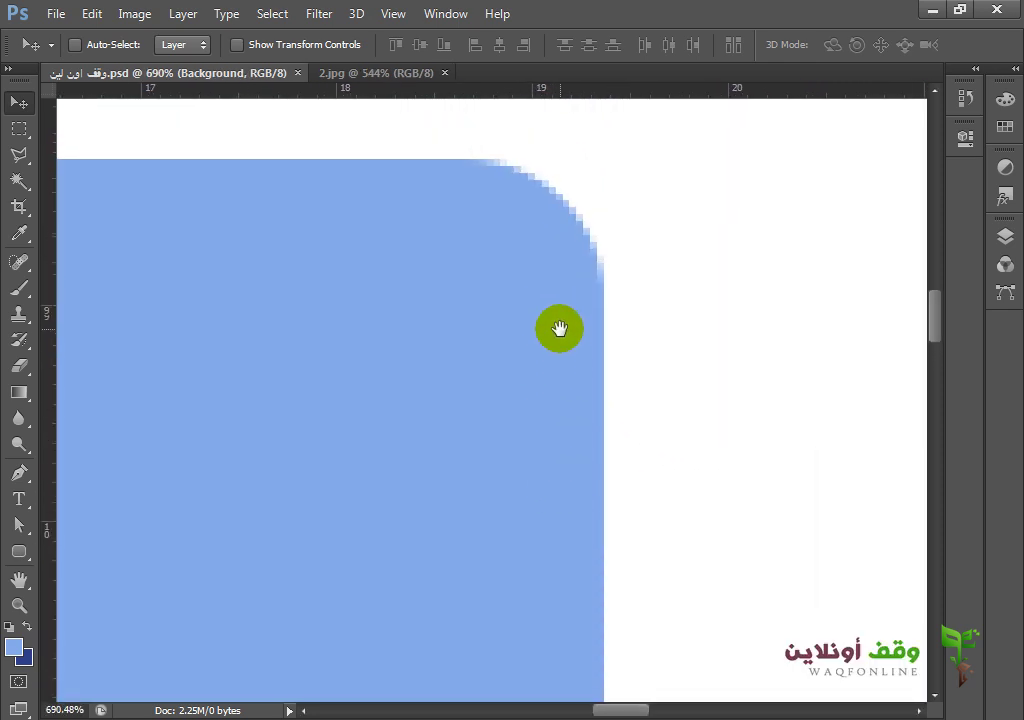
pyautogui.moveTo(560, 327); pyautogui.dragTo(562, 392)
pyautogui.moveTo(430, 304)
pyautogui.mouseDown()
pyautogui.moveTo(555, 449)
pyautogui.moveTo(530, 464)
pyautogui.mouseUp()
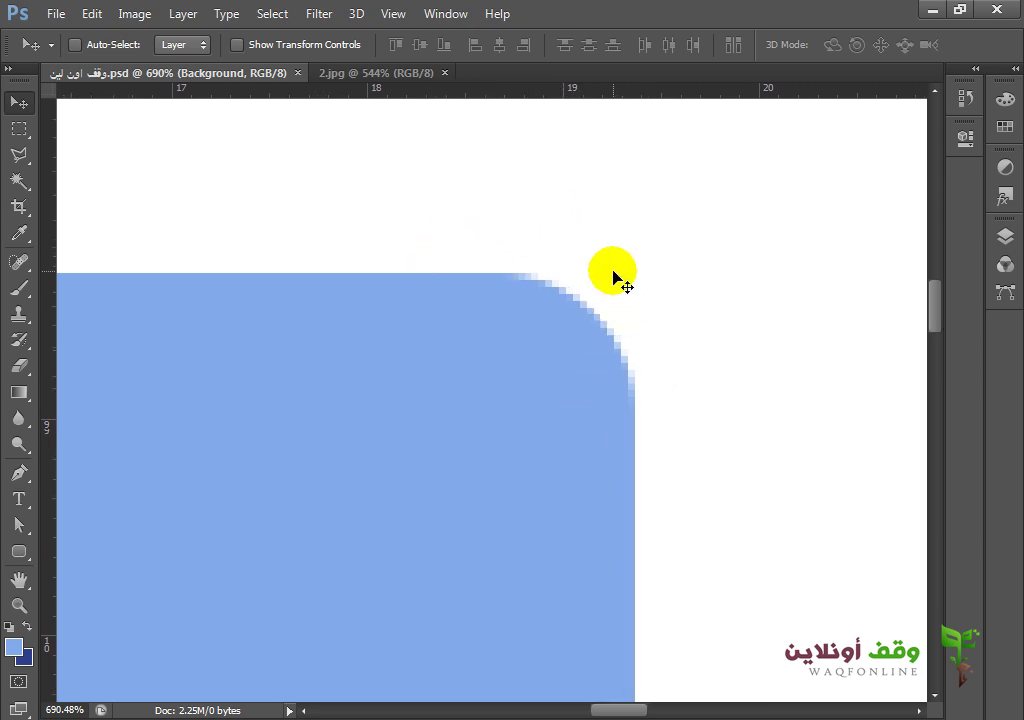
pyautogui.click(572, 318)
pyautogui.click(213, 546)
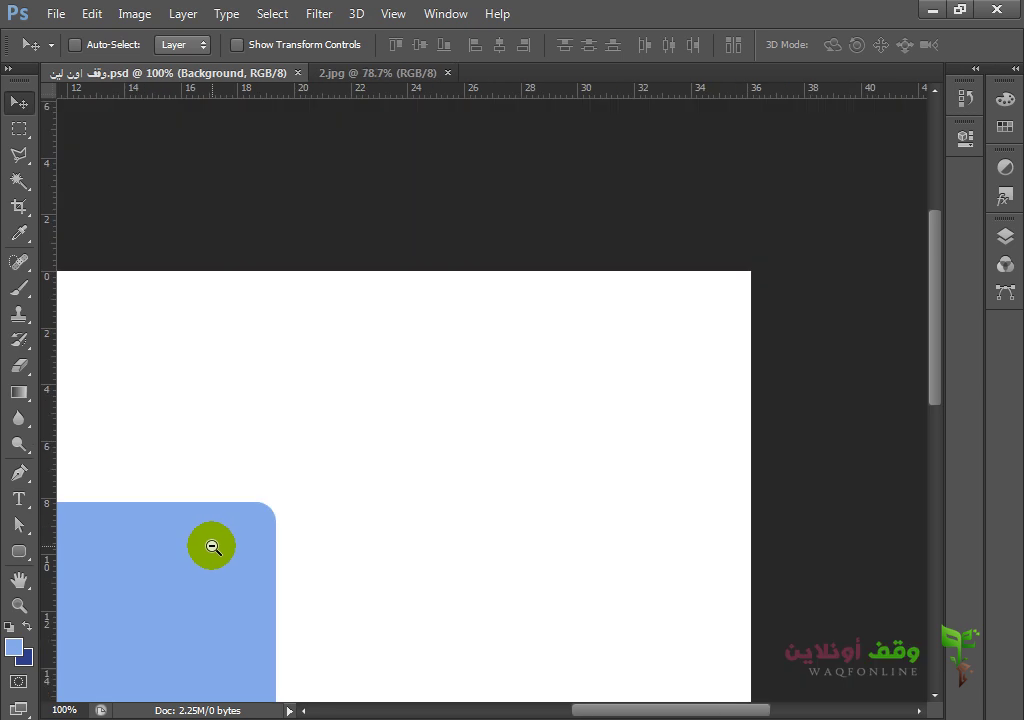
pyautogui.keyDown('alt'); pyautogui.click(213, 546); pyautogui.keyUp('alt')
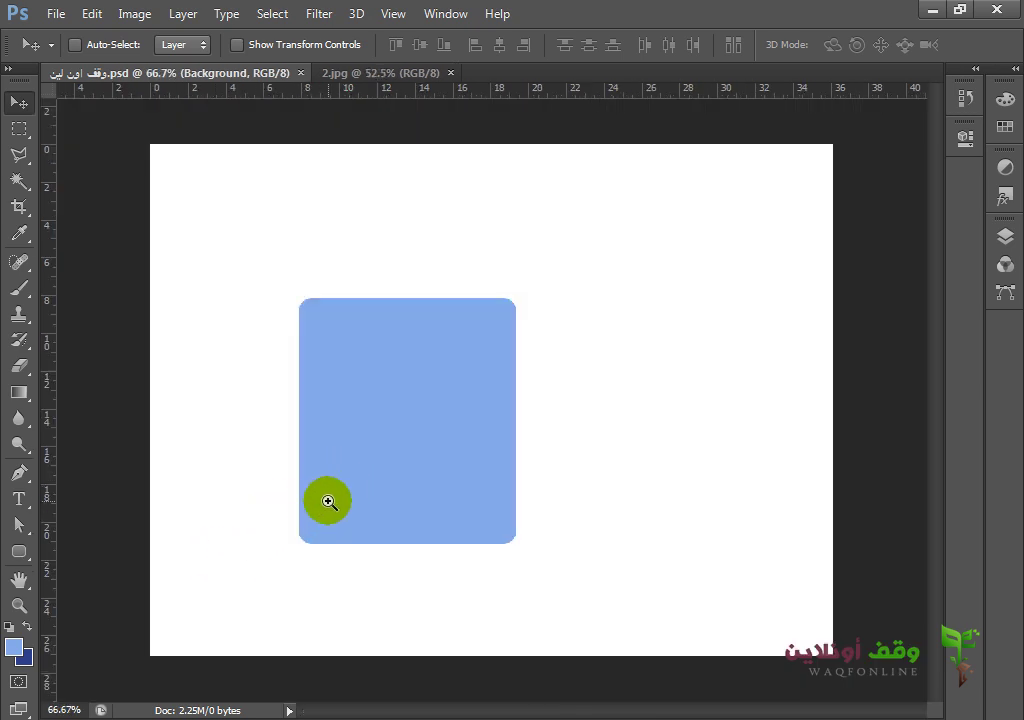
pyautogui.moveTo(330, 497); pyautogui.dragTo(266, 591)
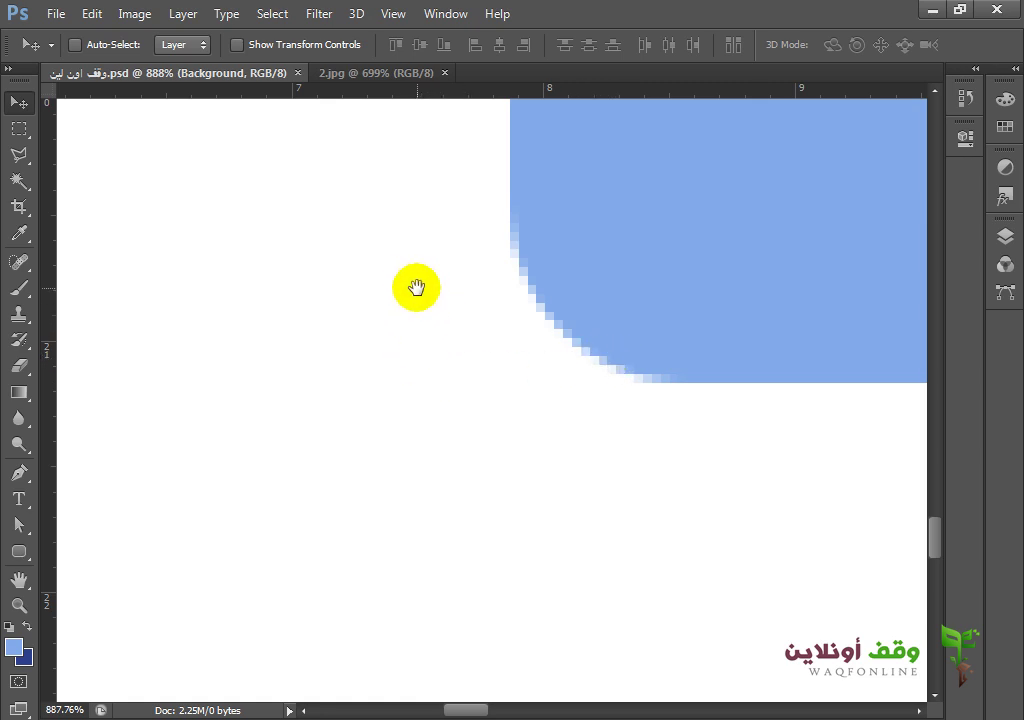
pyautogui.moveTo(608, 286); pyautogui.dragTo(246, 524)
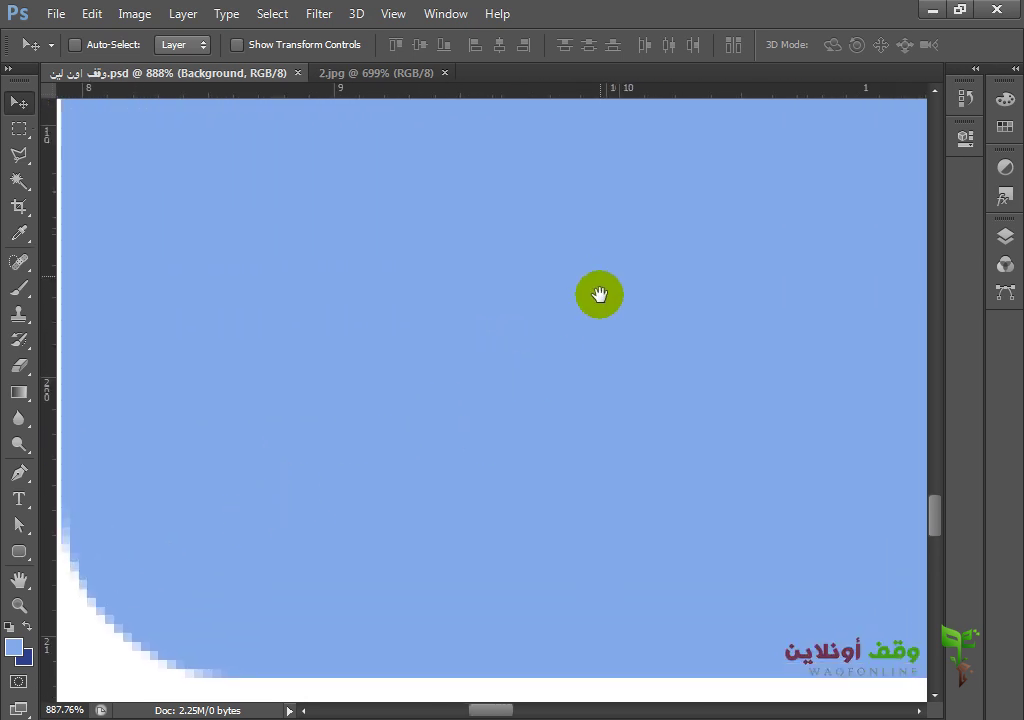
pyautogui.moveTo(757, 361); pyautogui.dragTo(418, 619)
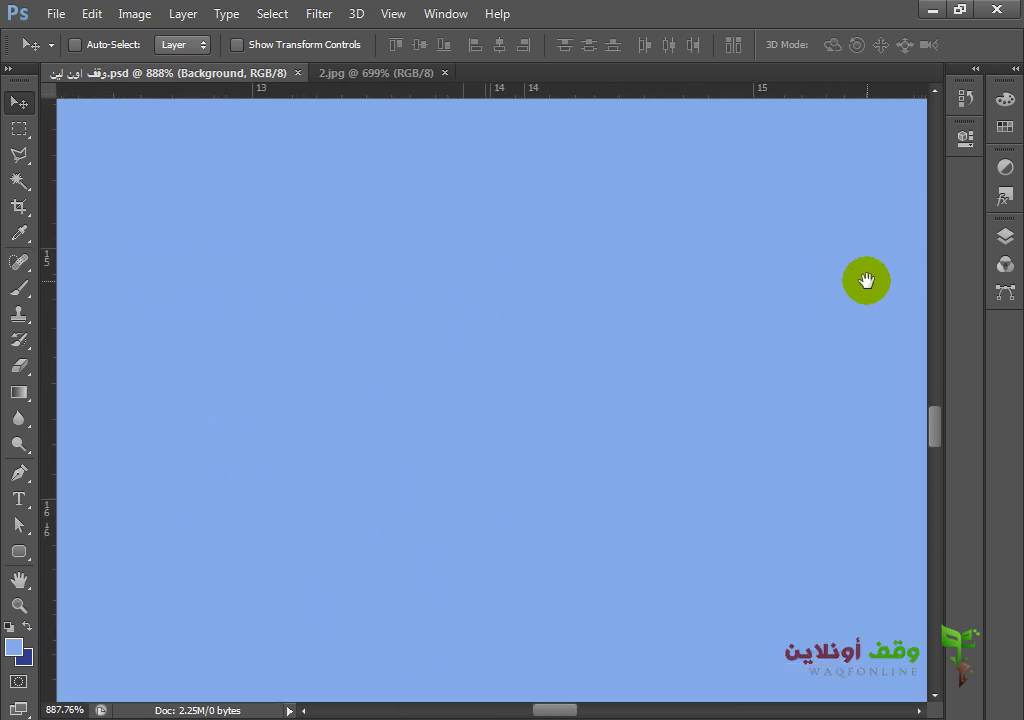
pyautogui.moveTo(514, 531); pyautogui.dragTo(696, 277)
pyautogui.moveTo(400, 290); pyautogui.dragTo(747, 510)
pyautogui.moveTo(450, 485); pyautogui.dragTo(801, 368)
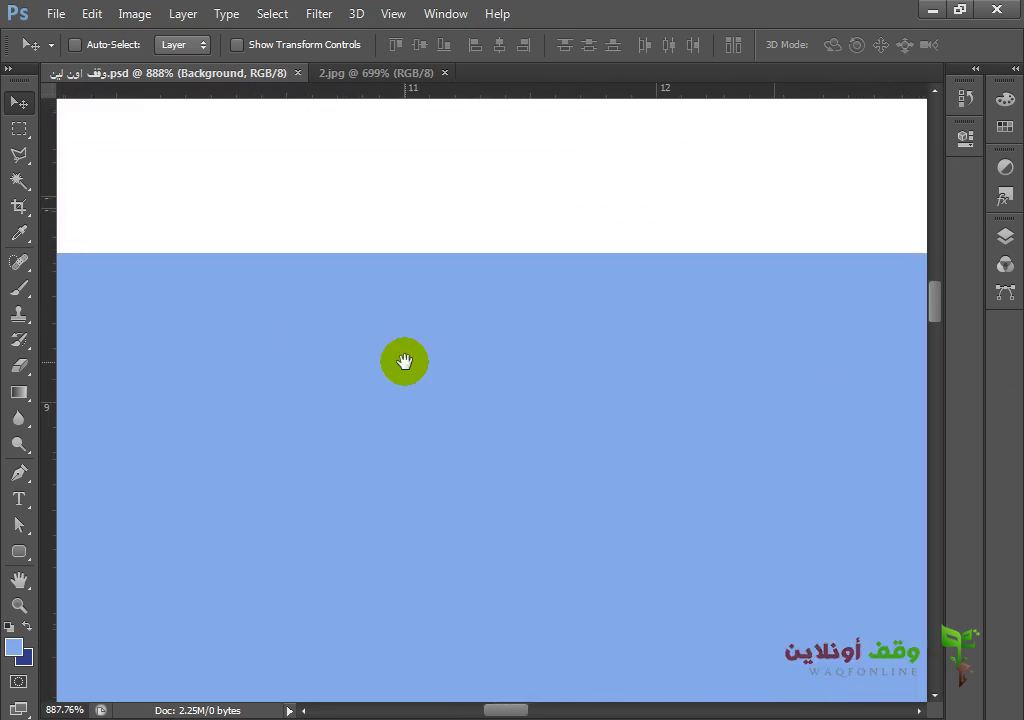
pyautogui.moveTo(402, 361)
pyautogui.mouseDown()
pyautogui.moveTo(194, 370)
pyautogui.moveTo(176, 491)
pyautogui.moveTo(500, 551)
pyautogui.moveTo(338, 119)
pyautogui.moveTo(384, 571)
pyautogui.moveTo(327, 247)
pyautogui.moveTo(388, 557)
pyautogui.moveTo(366, 299)
pyautogui.mouseUp()
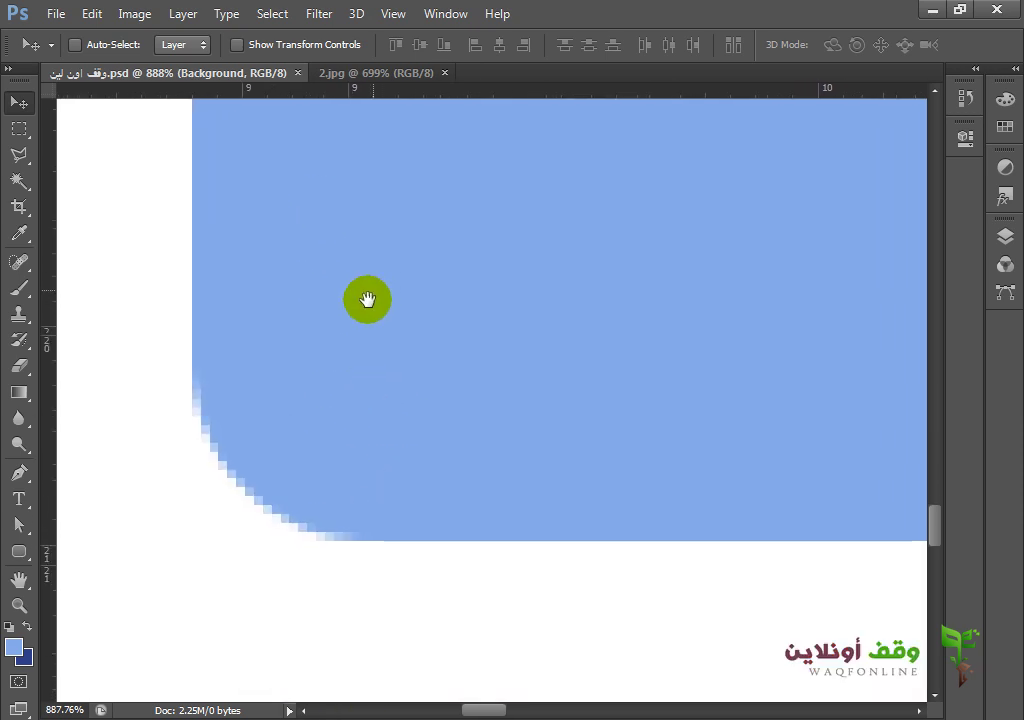
pyautogui.hotkey('ctrl', '0')
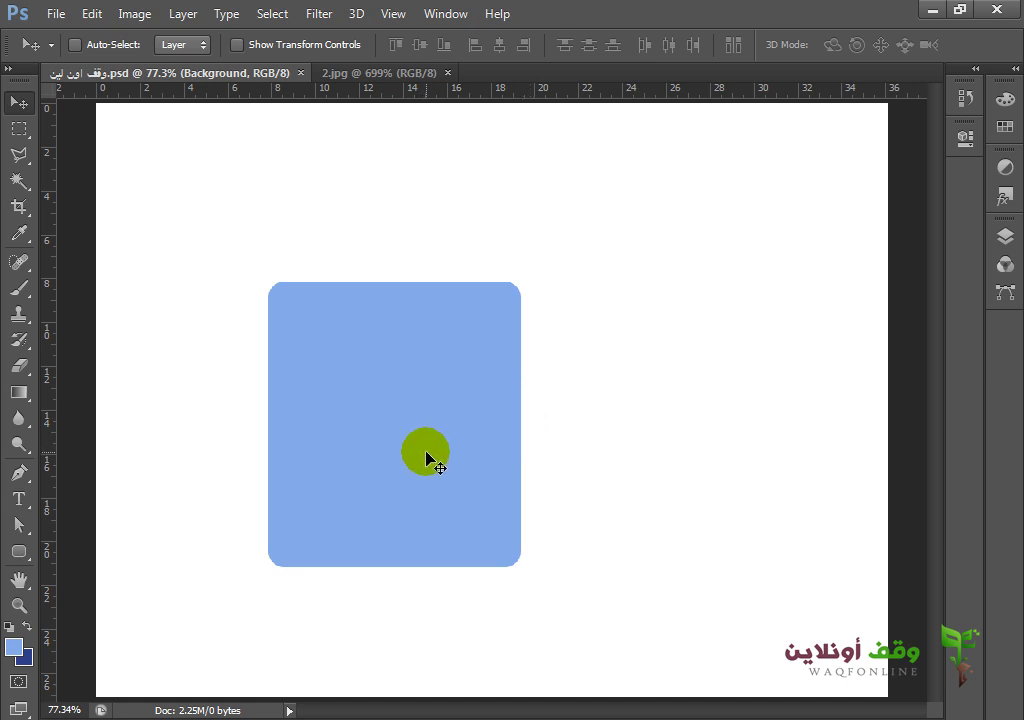
# Step: Move the blue rectangle up-left and shrink it around its centre with Free Transform
pyautogui.moveTo(426, 452); pyautogui.dragTo(330, 376)
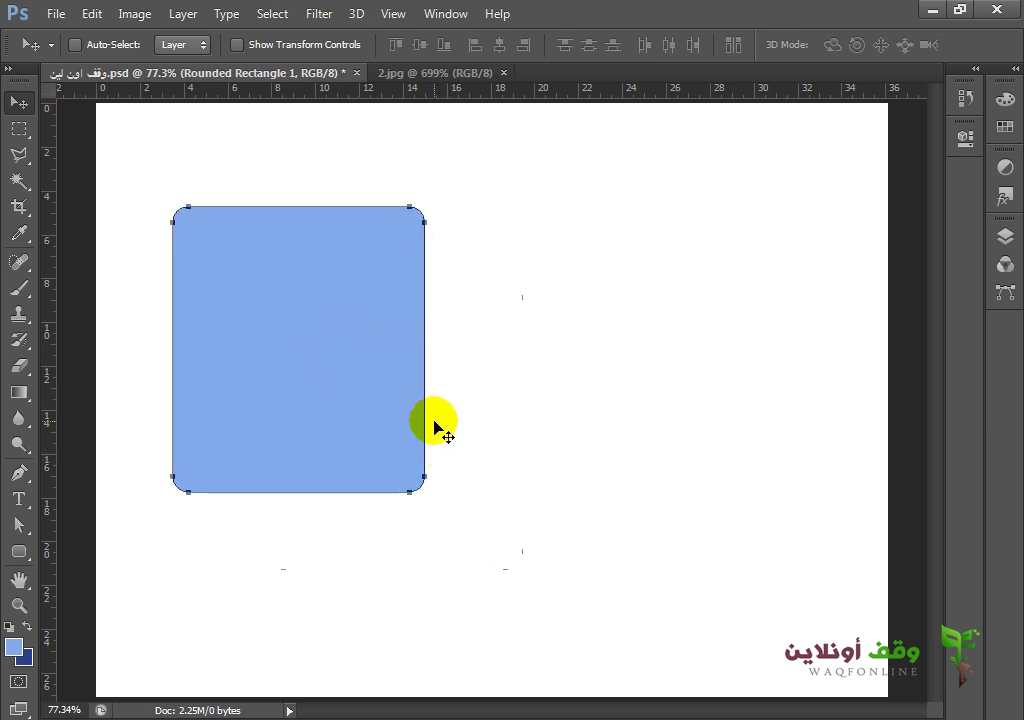
pyautogui.hotkey('ctrl', 't')
pyautogui.moveTo(428, 199); pyautogui.dragTo(384, 242)
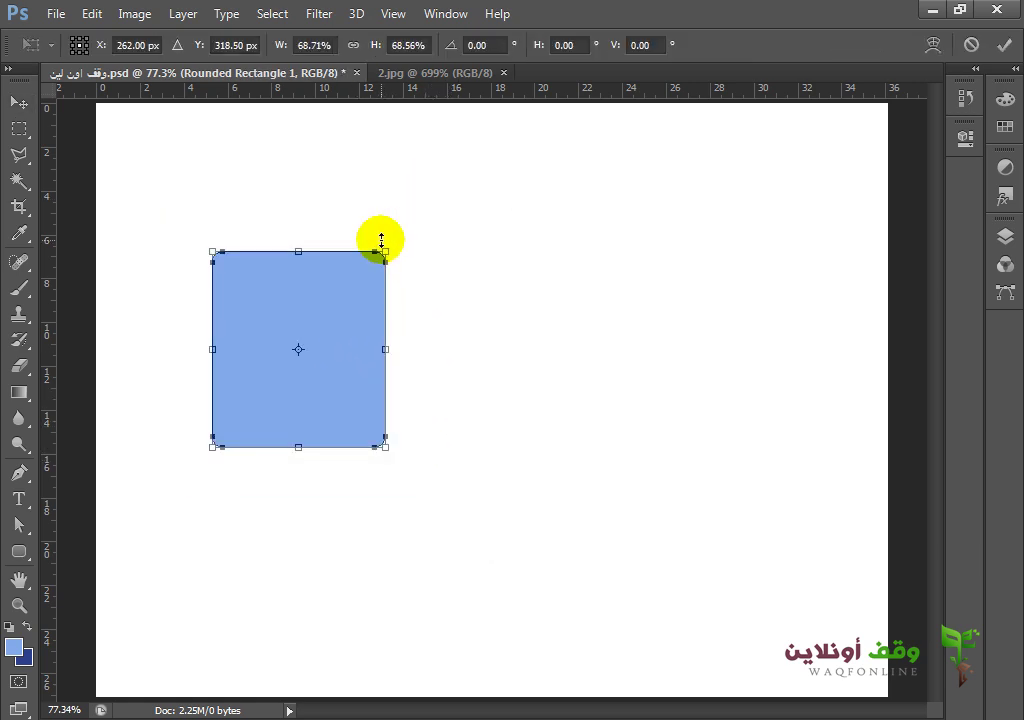
pyautogui.press('Return')
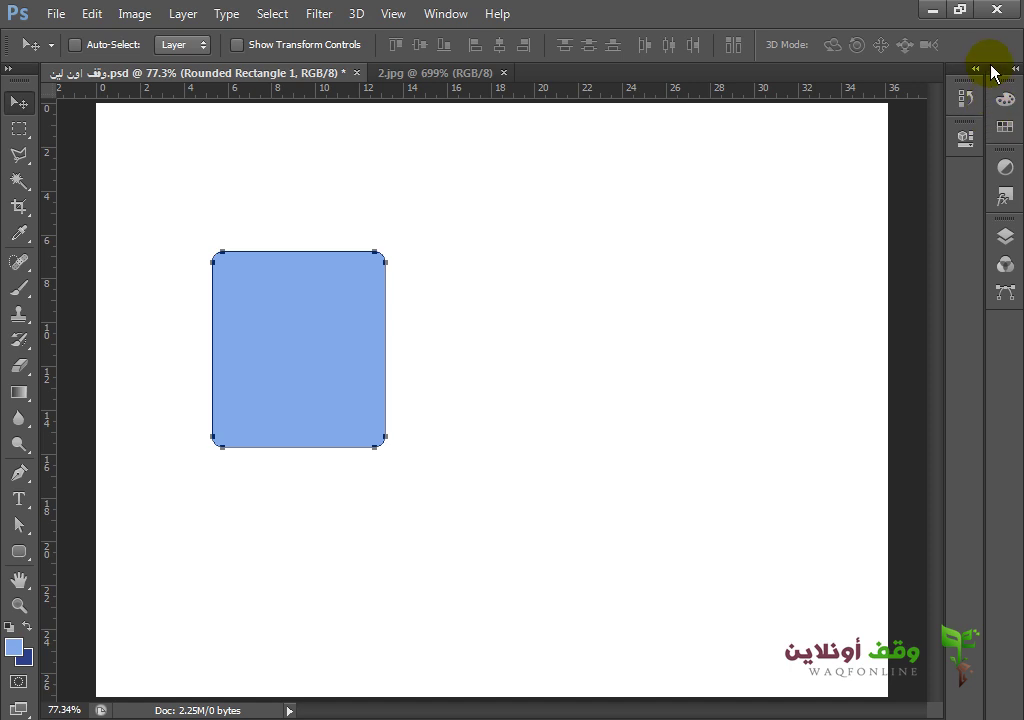
# Step: Expand the Layers panel and click through the Background and Rounded Rectangle 1 layers
pyautogui.click(1000, 68)
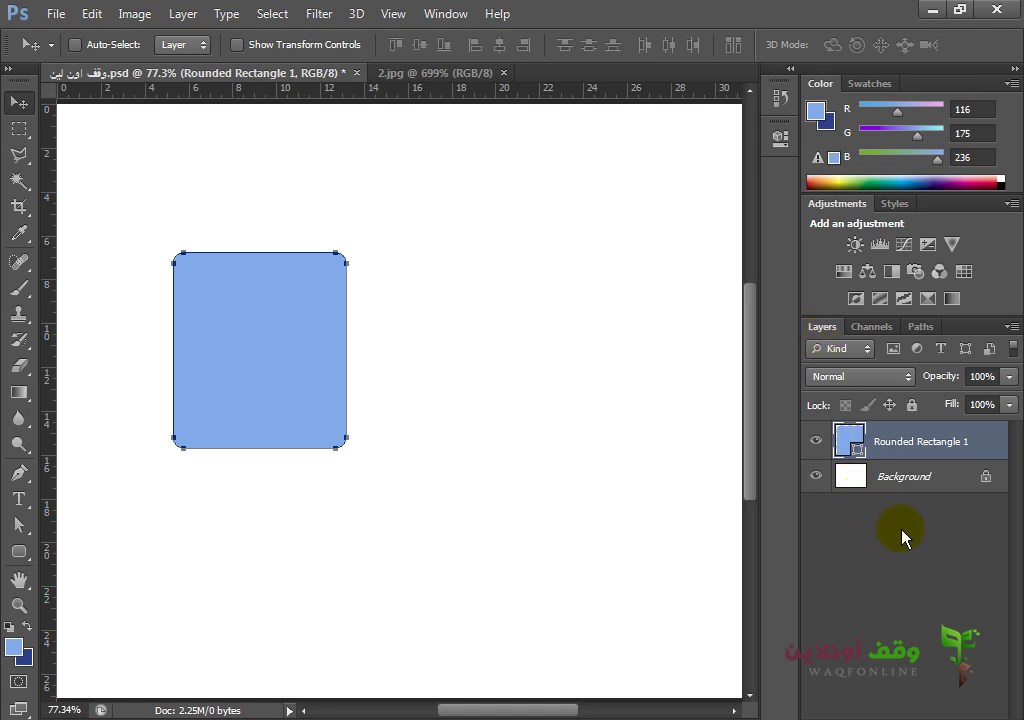
pyautogui.click(897, 476)
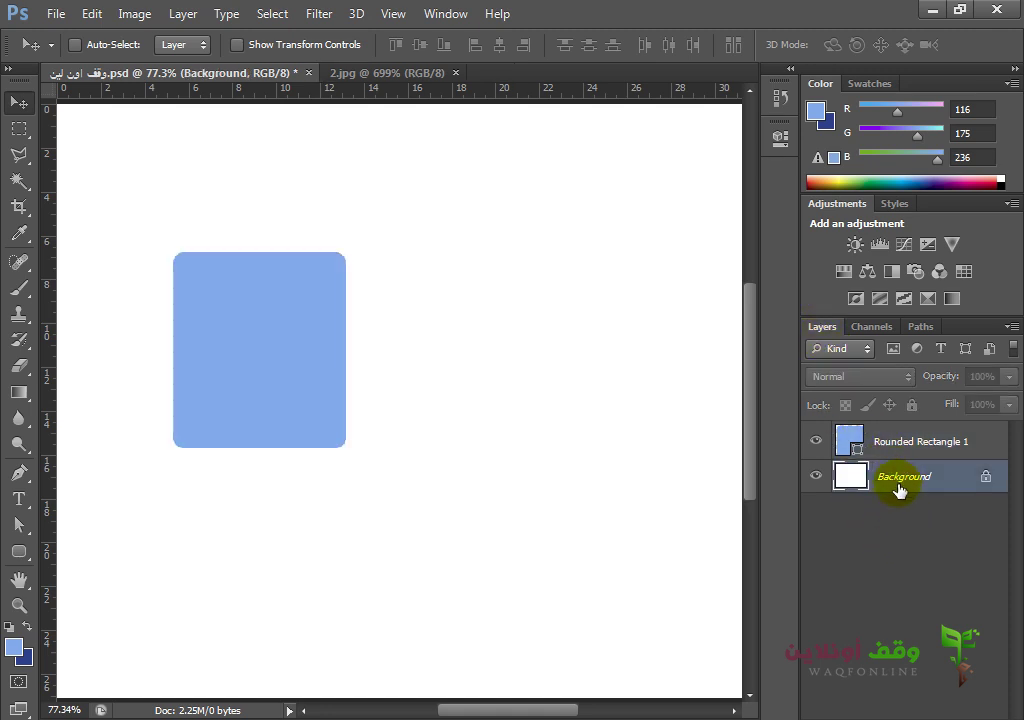
pyautogui.click(884, 448)
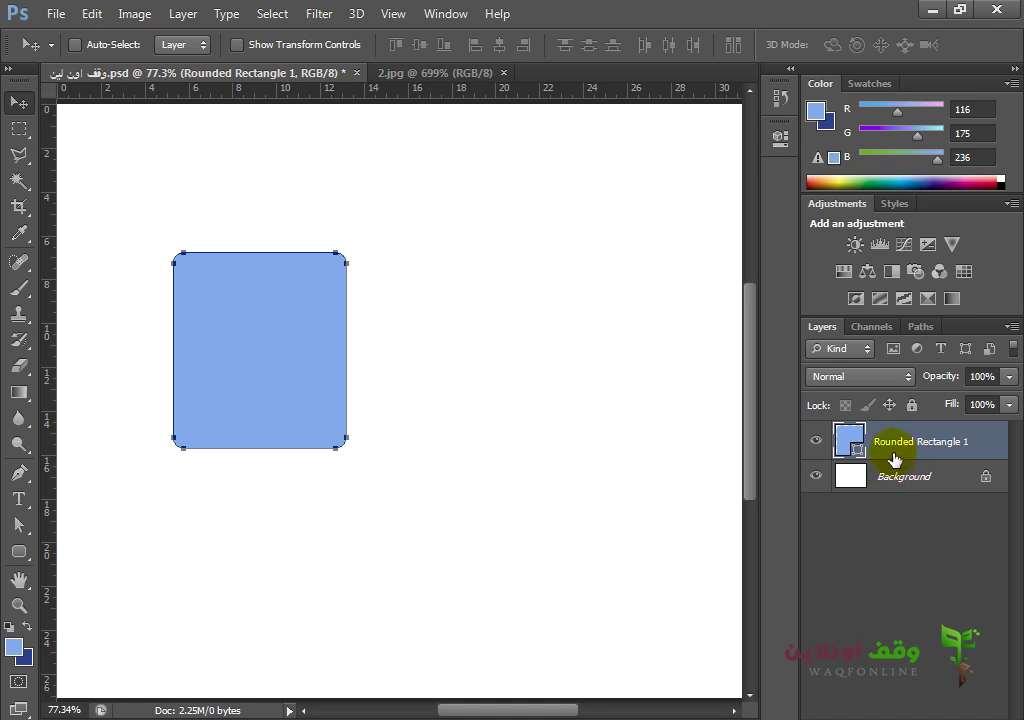
pyautogui.click(897, 545)
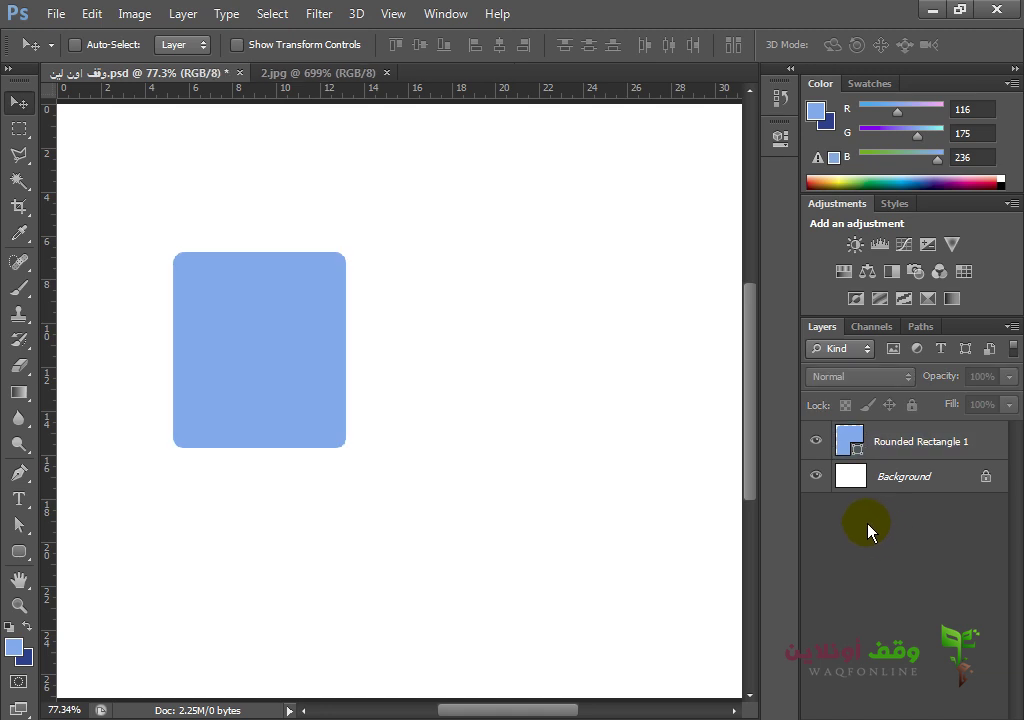
# Step: Duplicate Rounded Rectangle 1 and give the copy a dark grey fill
pyautogui.keyDown('ctrl'); pyautogui.click(300, 380); pyautogui.keyUp('ctrl')
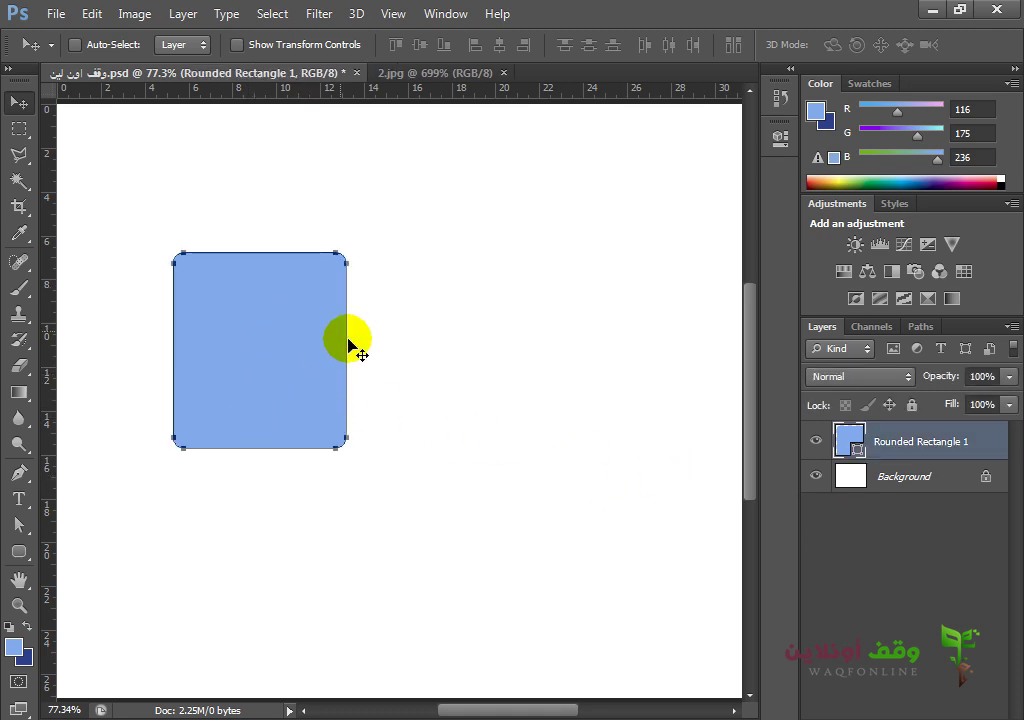
pyautogui.moveTo(903, 446); pyautogui.dragTo(985, 712)
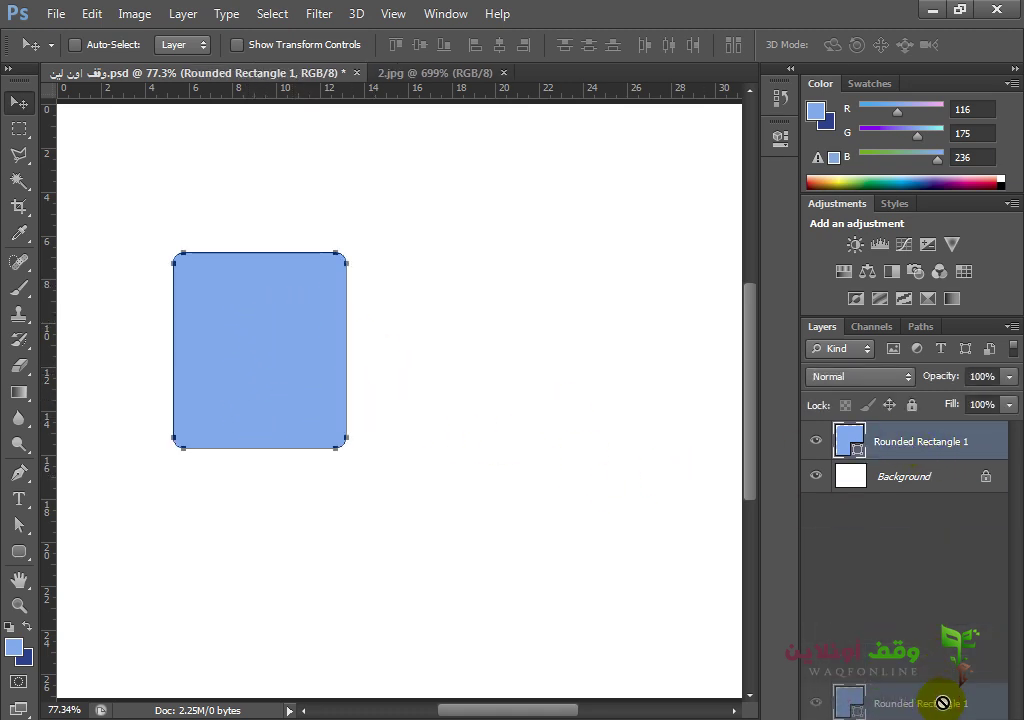
pyautogui.doubleClick(857, 450)
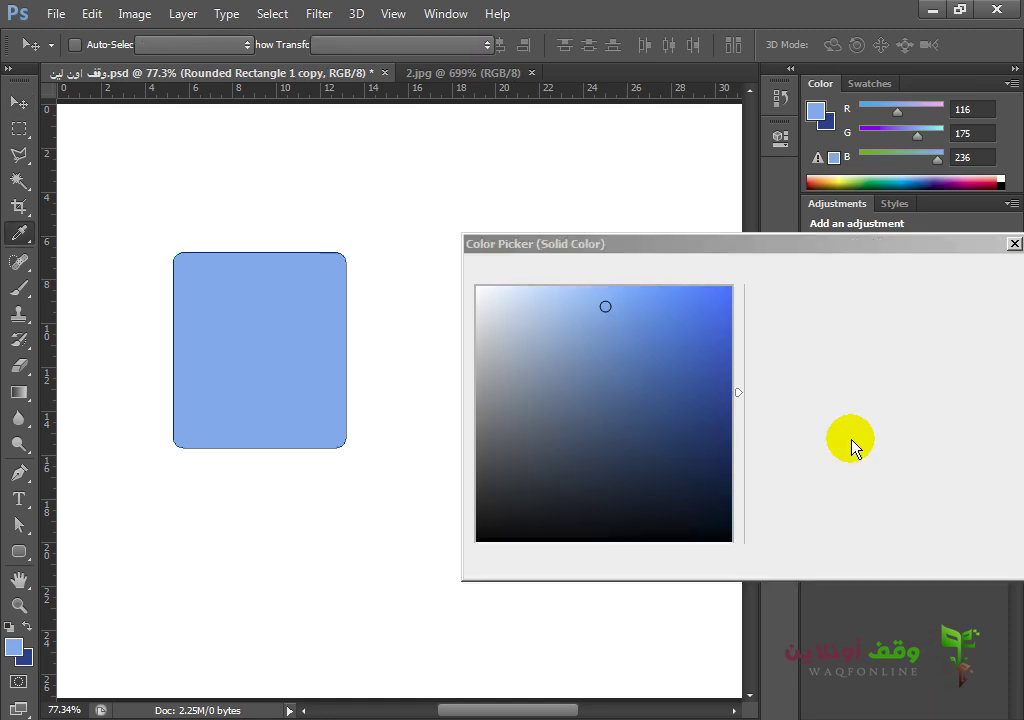
pyautogui.click(481, 476)
pyautogui.click(951, 274)
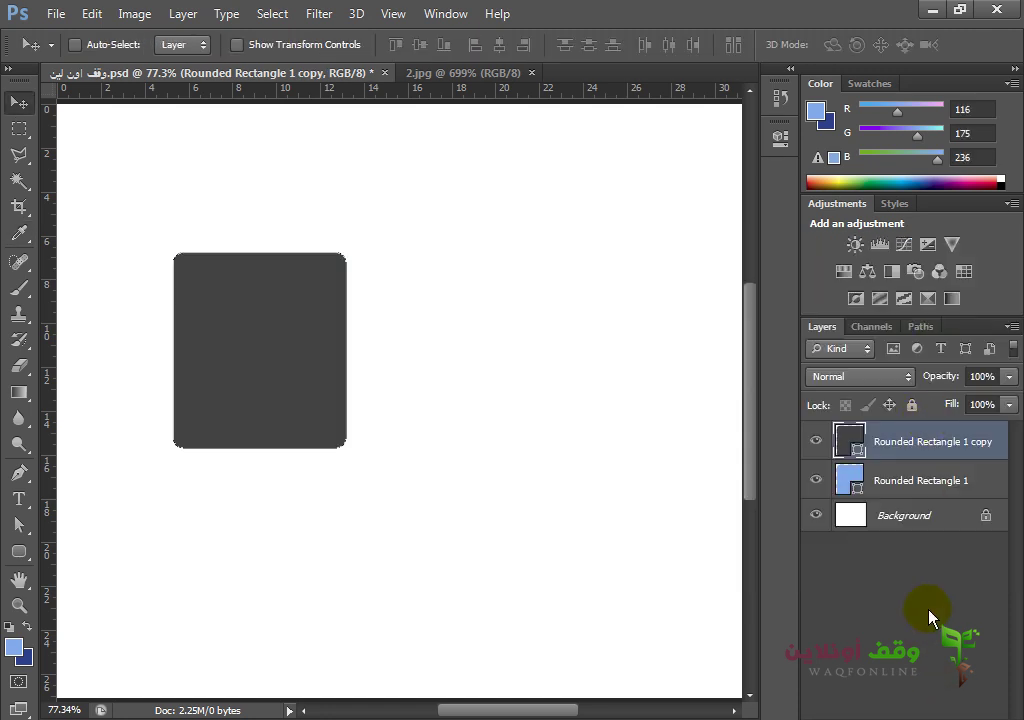
pyautogui.click(932, 613)
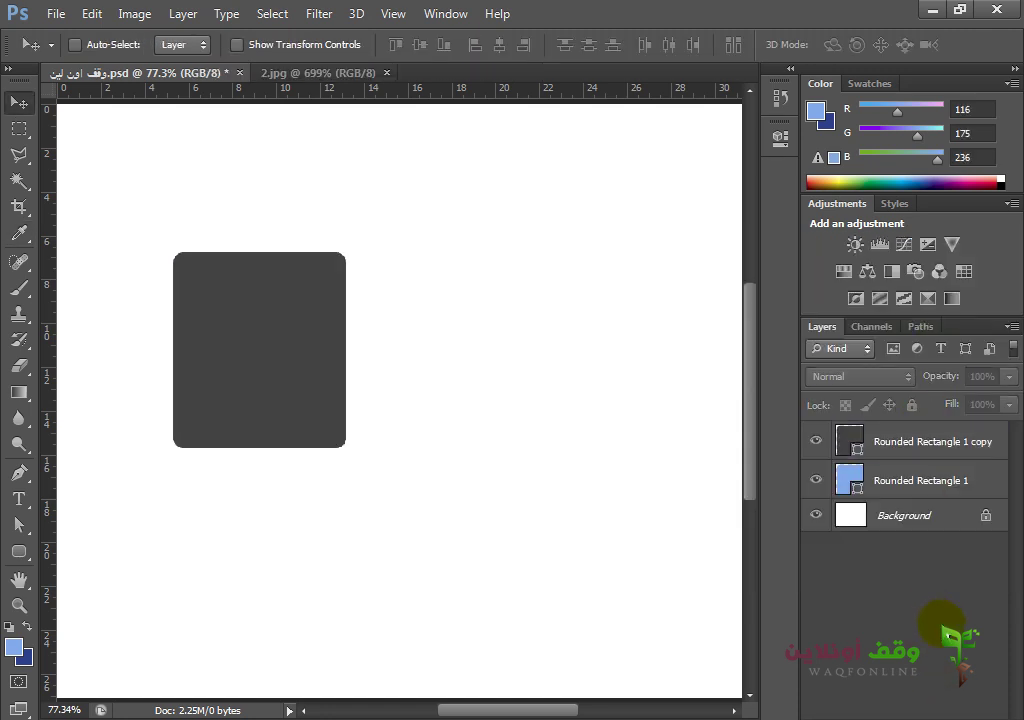
# Step: Move the grey copy down-right over the blue one, keeping it stacked above the blue layer
pyautogui.click(895, 450)
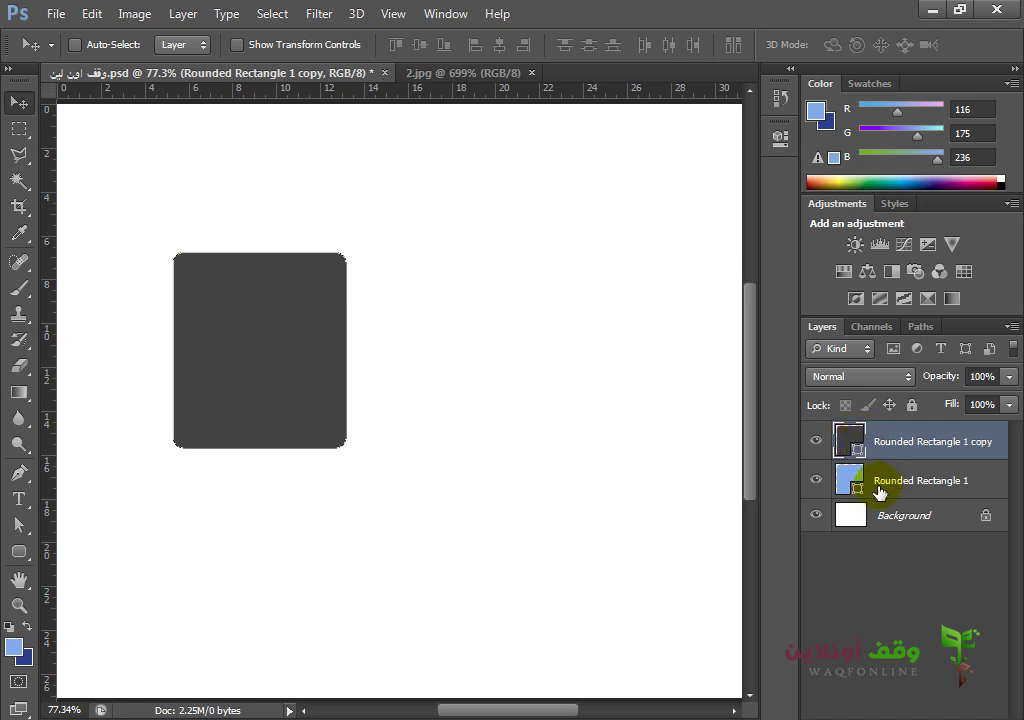
pyautogui.moveTo(318, 356); pyautogui.dragTo(393, 399)
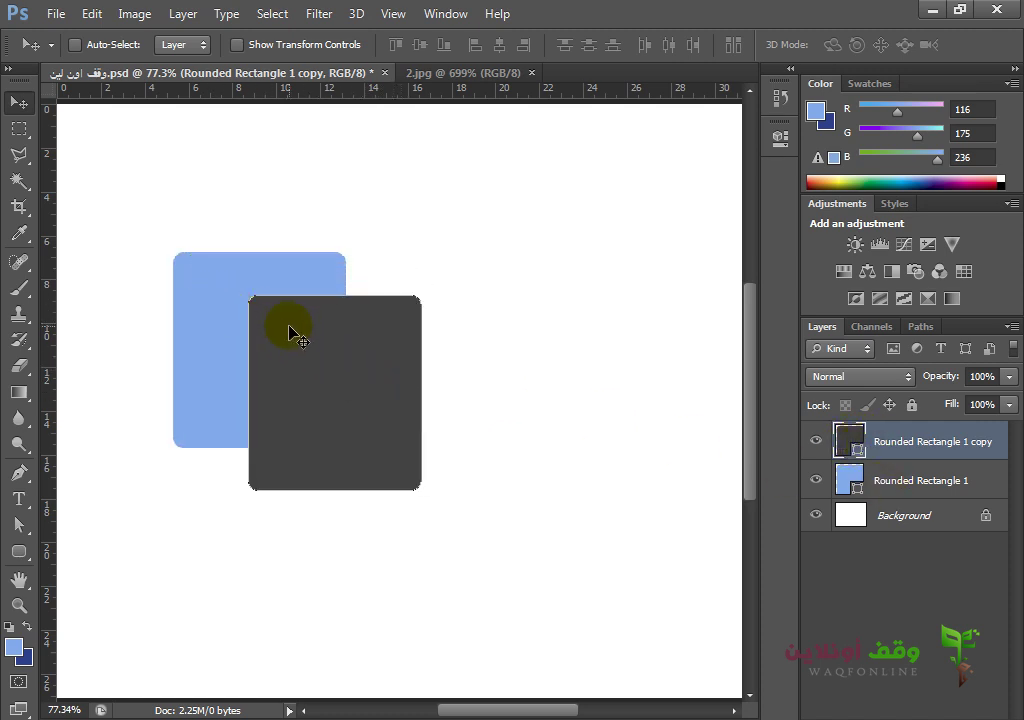
pyautogui.click(868, 480)
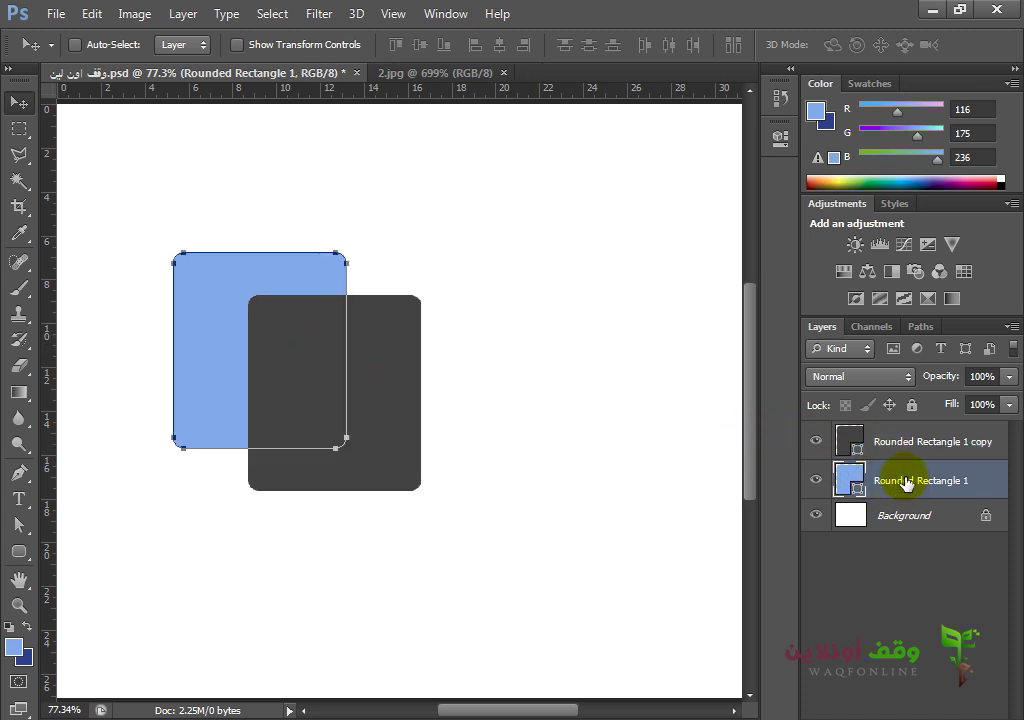
pyautogui.moveTo(896, 480); pyautogui.dragTo(903, 423)
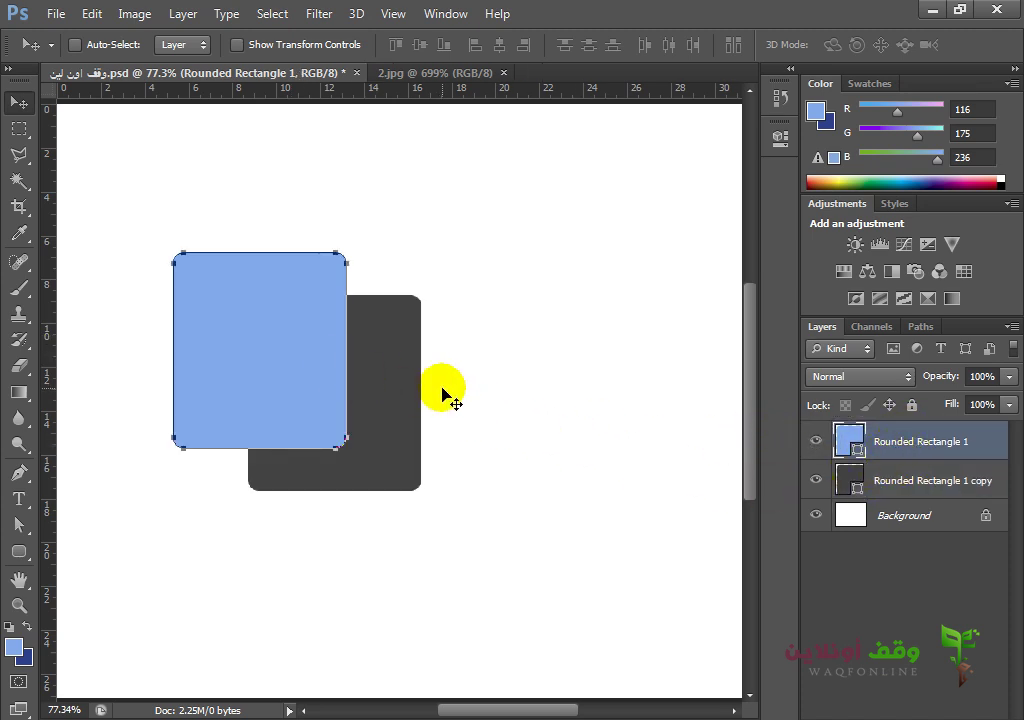
pyautogui.moveTo(896, 445); pyautogui.dragTo(890, 500)
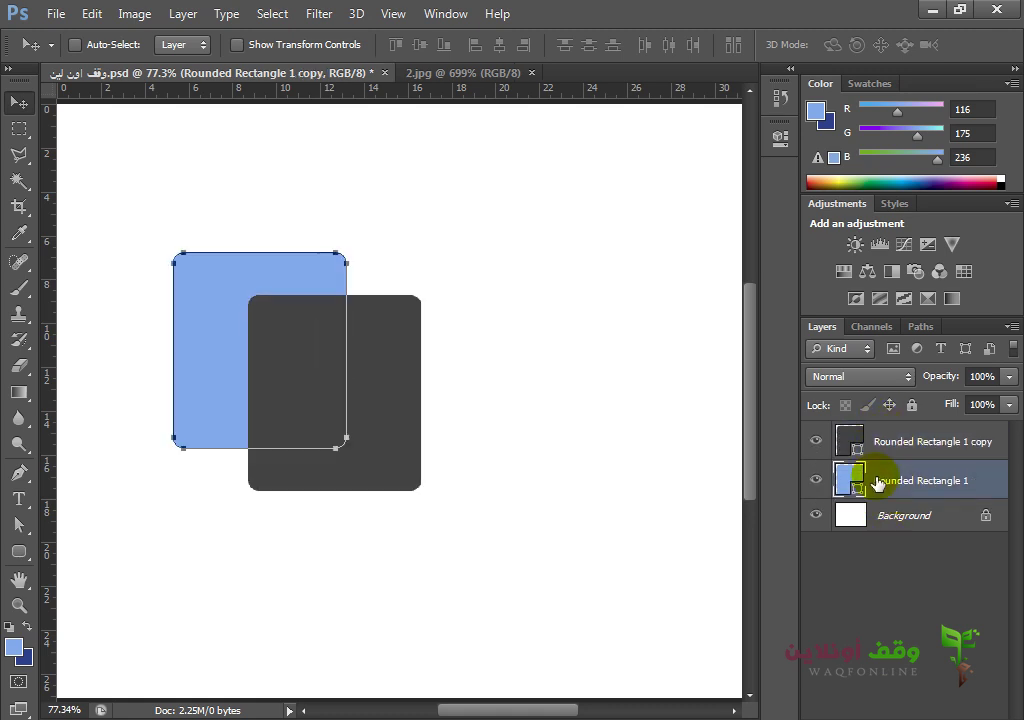
pyautogui.click(903, 540)
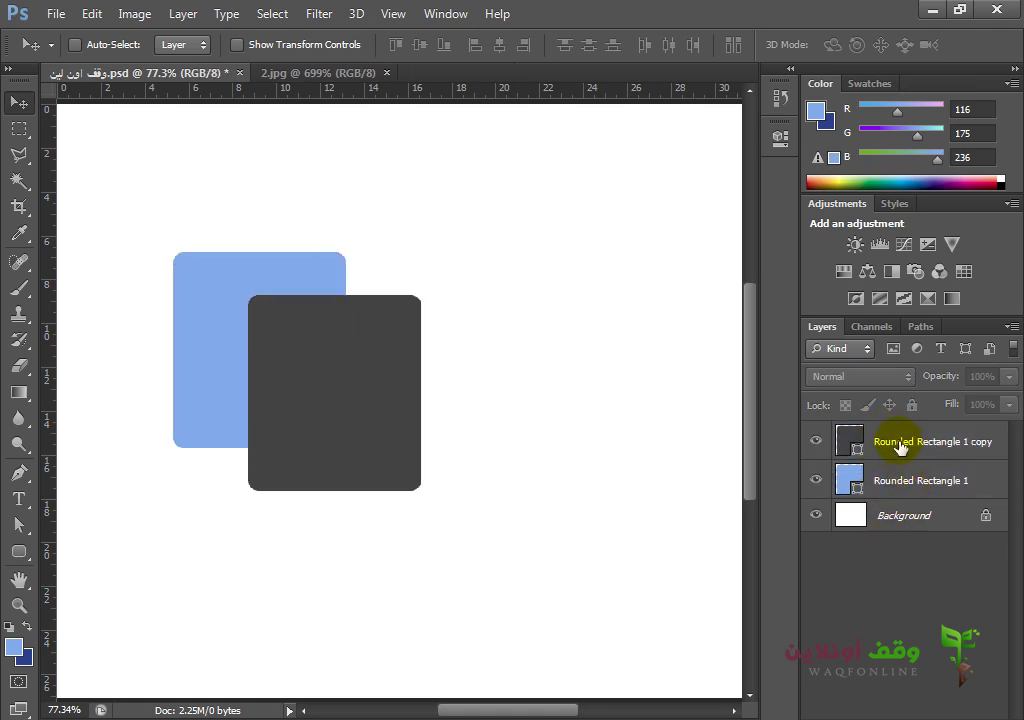
pyautogui.click(898, 446)
pyautogui.click(895, 485)
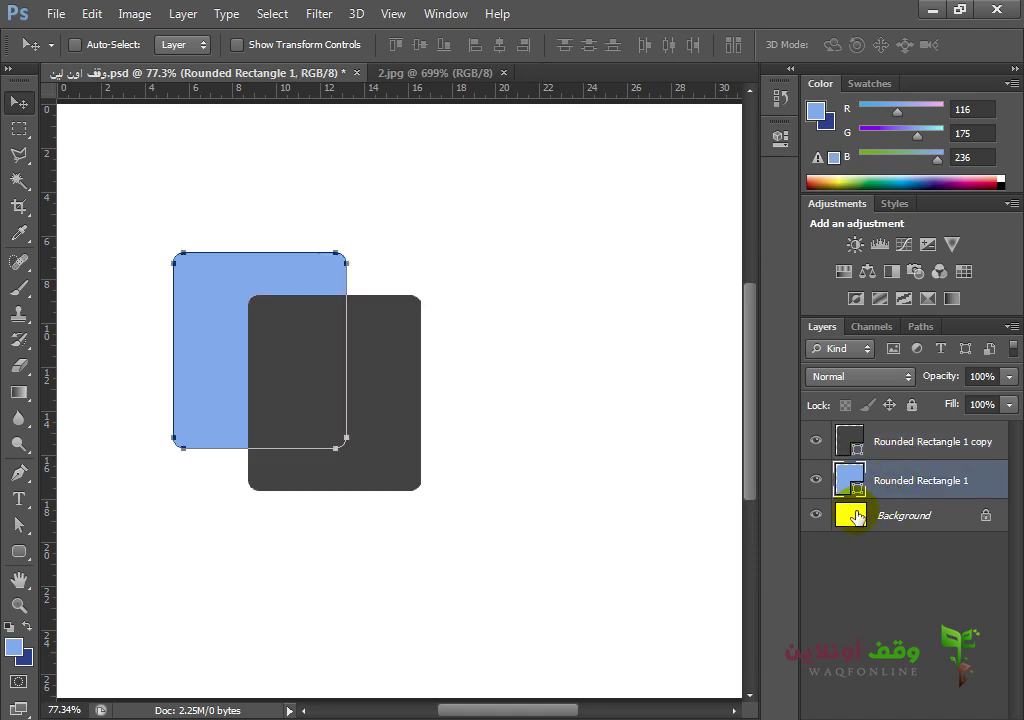
# Step: Duplicate the grey copy as Rounded Rectangle 1 copy 2 and fill it red
pyautogui.keyDown('shift'); pyautogui.click(918, 440); pyautogui.keyUp('shift')
pyautogui.moveTo(918, 435)
pyautogui.mouseDown()
pyautogui.moveTo(910, 480)
pyautogui.moveTo(910, 434)
pyautogui.moveTo(975, 705)
pyautogui.mouseUp()
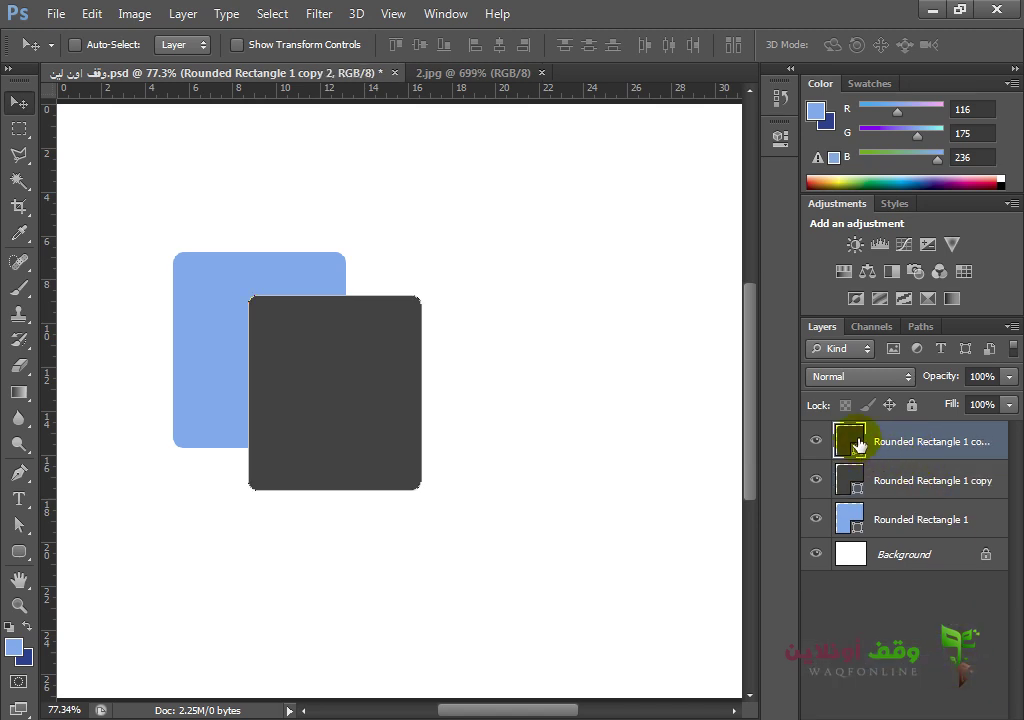
pyautogui.doubleClick(850, 440)
pyautogui.moveTo(718, 414); pyautogui.dragTo(731, 286)
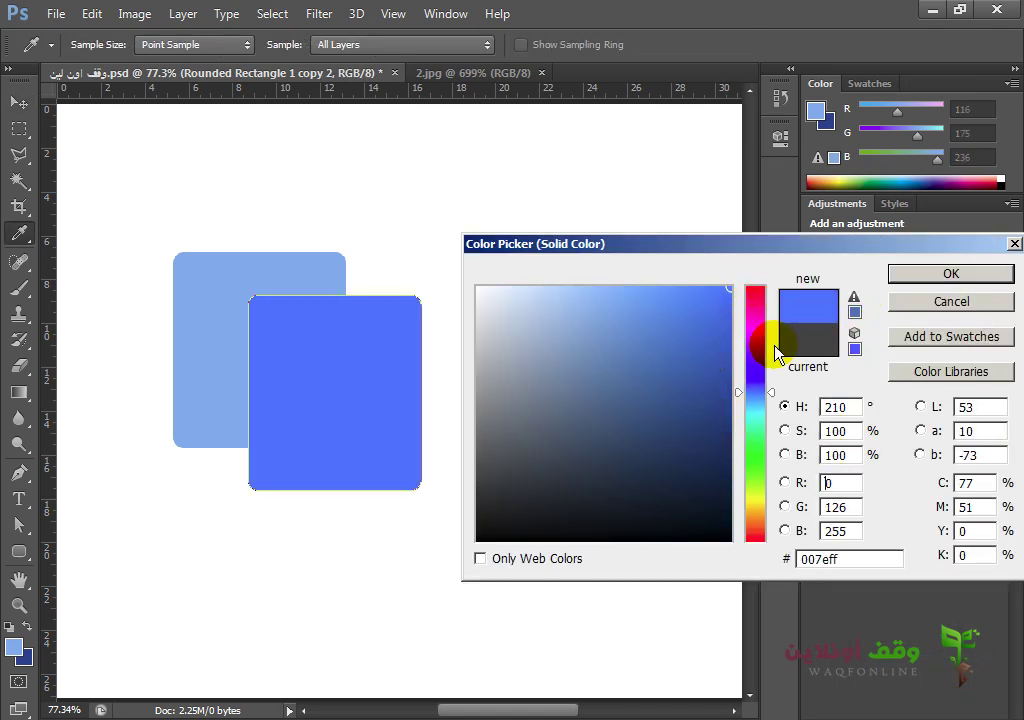
pyautogui.moveTo(776, 353); pyautogui.dragTo(779, 288)
pyautogui.click(908, 274)
pyautogui.click(898, 612)
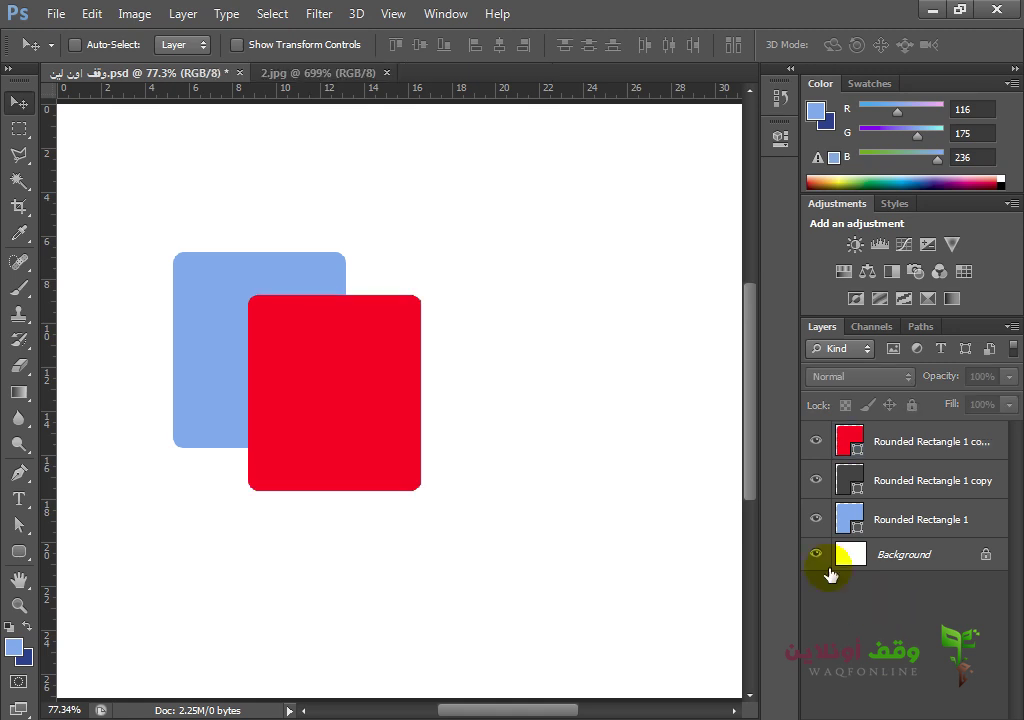
# Step: Select the red square's layer and move it up and to the right
pyautogui.click(888, 470)
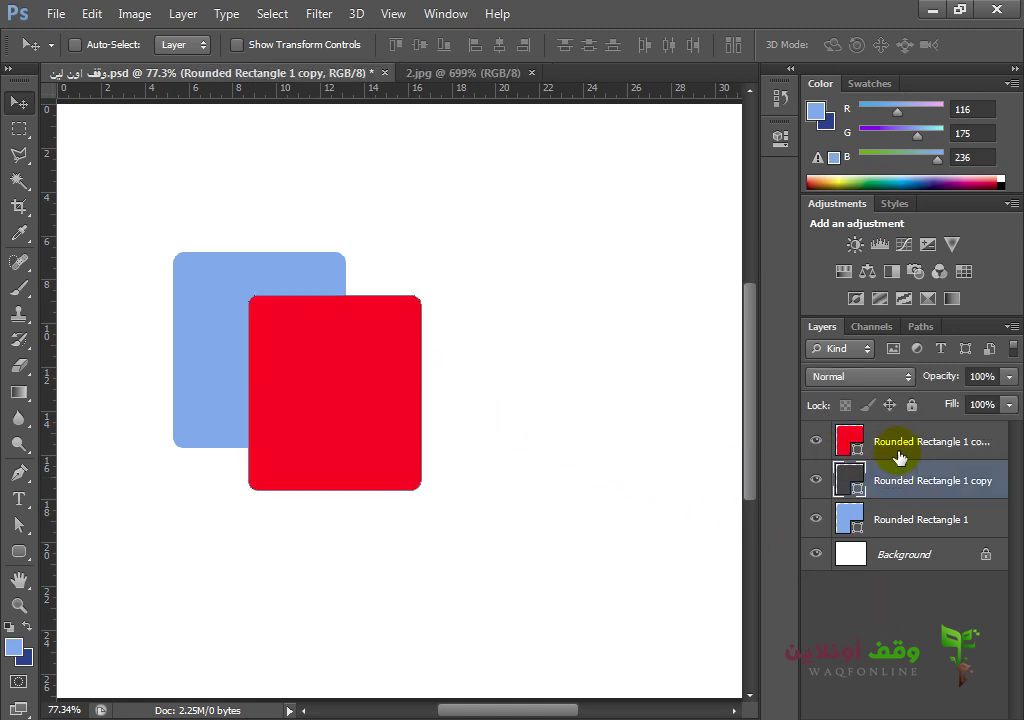
pyautogui.click(898, 445)
pyautogui.click(880, 482)
pyautogui.click(912, 441)
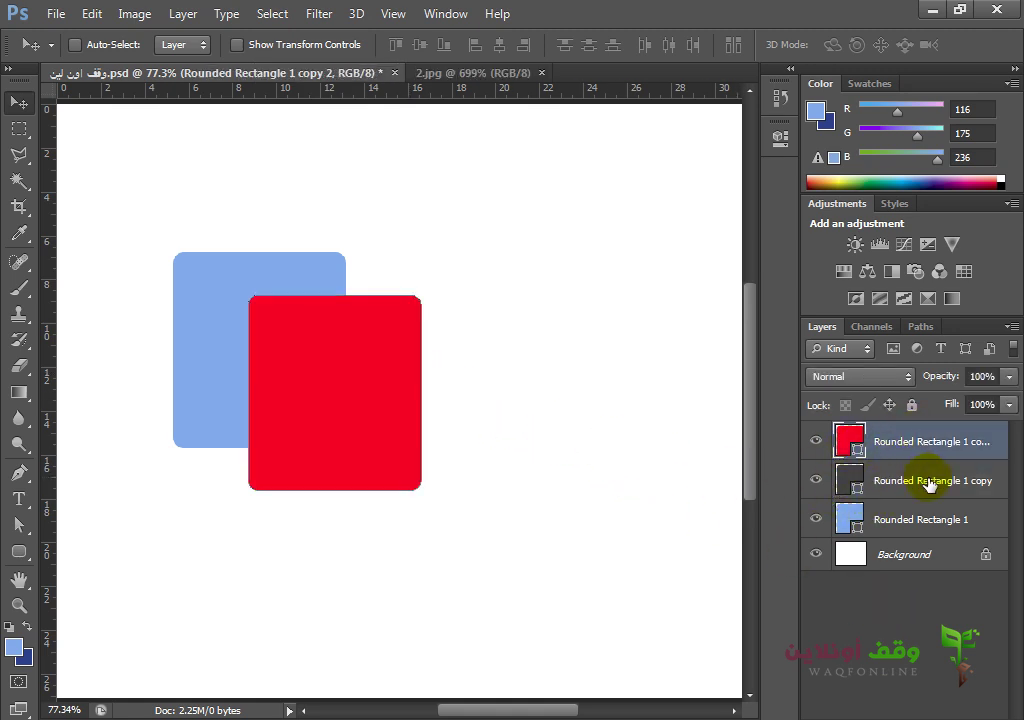
pyautogui.moveTo(376, 388); pyautogui.dragTo(521, 343)
pyautogui.click(881, 622)
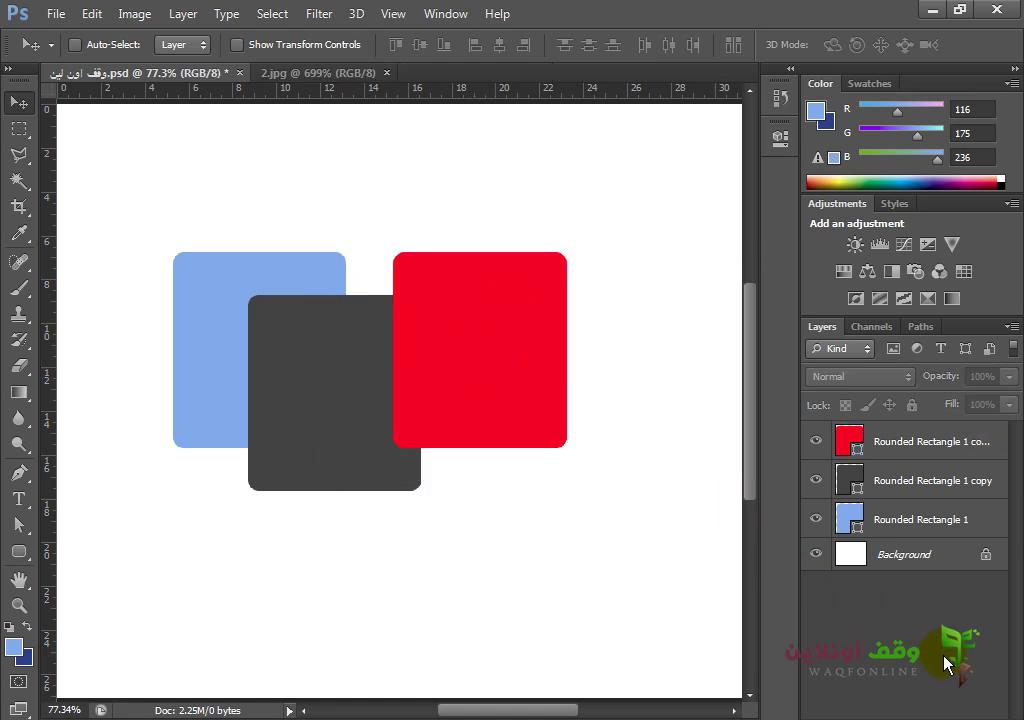
# Step: Restack the layers so blue is on top and dark gray sits above red
pyautogui.moveTo(905, 440); pyautogui.dragTo(901, 436)
pyautogui.moveTo(876, 530); pyautogui.dragTo(905, 472)
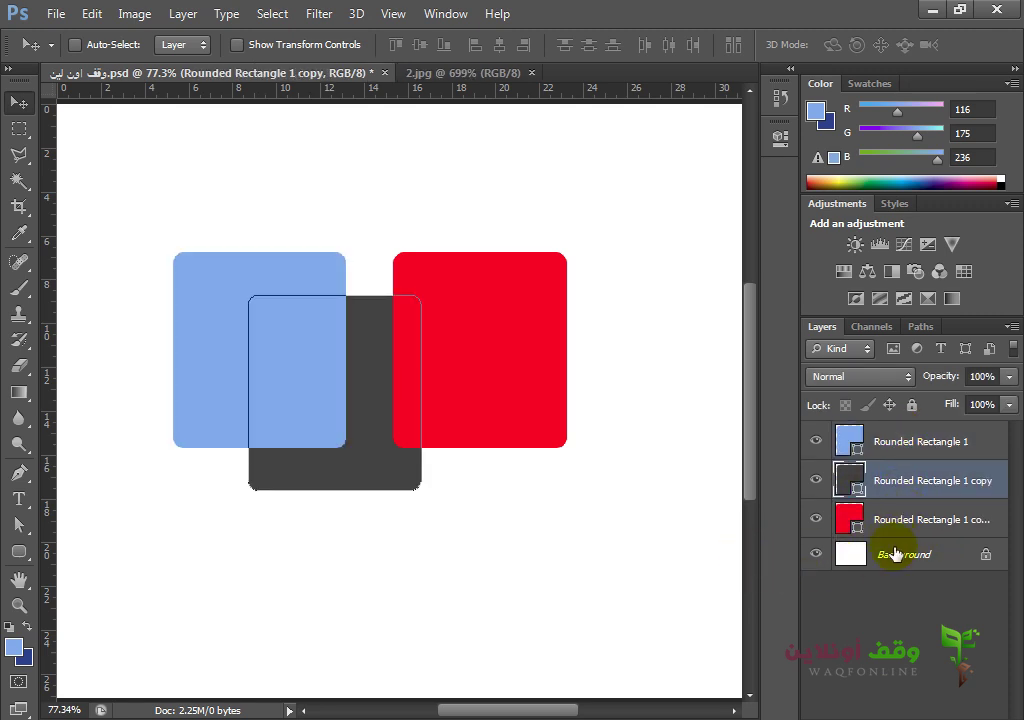
pyautogui.click(987, 688)
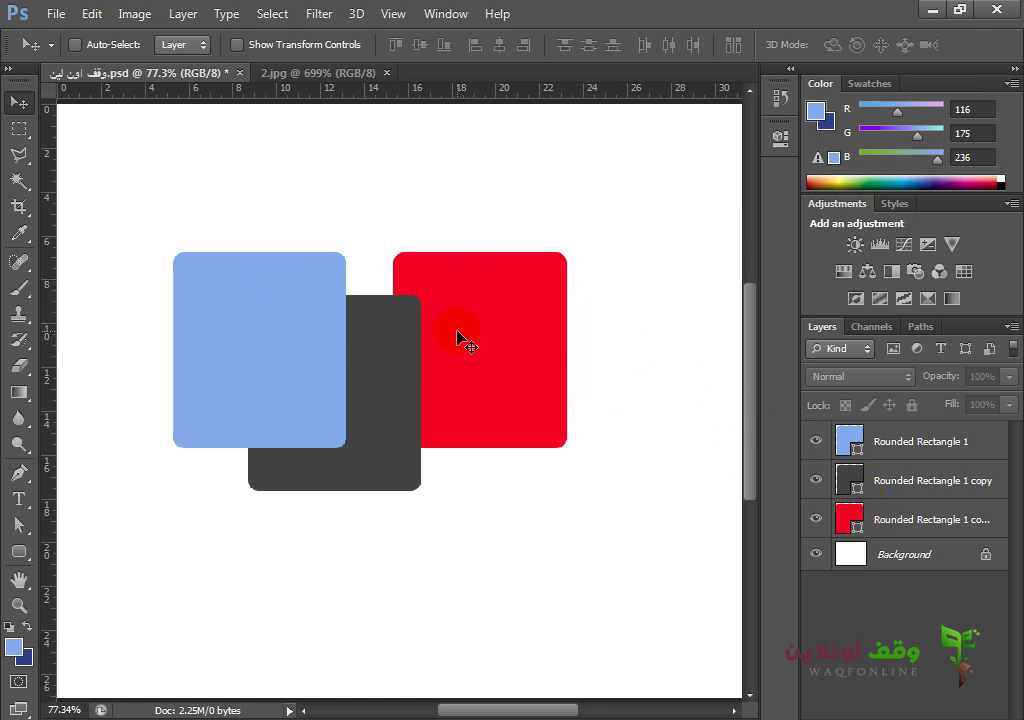
# Step: Move the blue square onto the dark one, then back up and to the left
pyautogui.click(194, 326)
pyautogui.click(510, 297)
pyautogui.keyDown('ctrl'); pyautogui.click(263, 338); pyautogui.keyUp('ctrl')
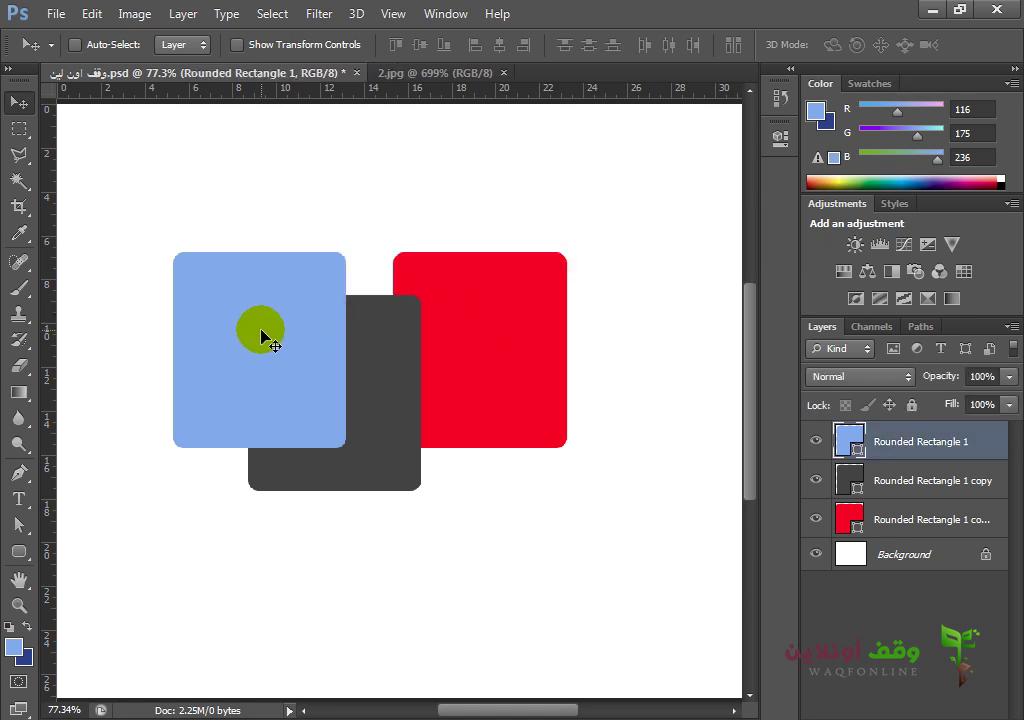
pyautogui.moveTo(263, 338); pyautogui.dragTo(340, 381)
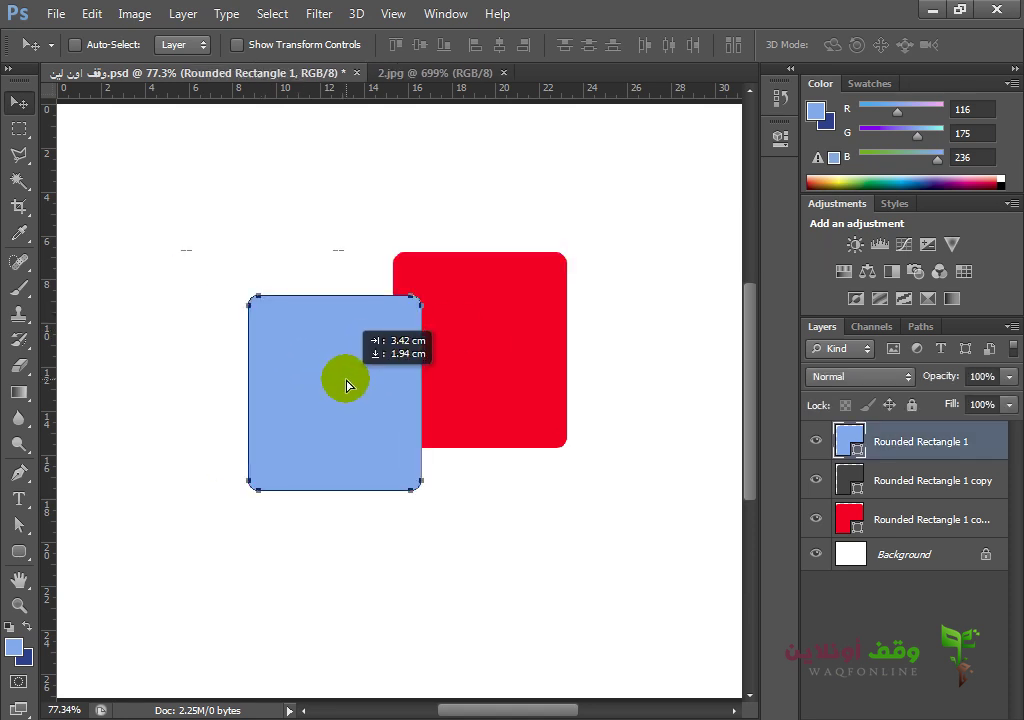
pyautogui.click(832, 625)
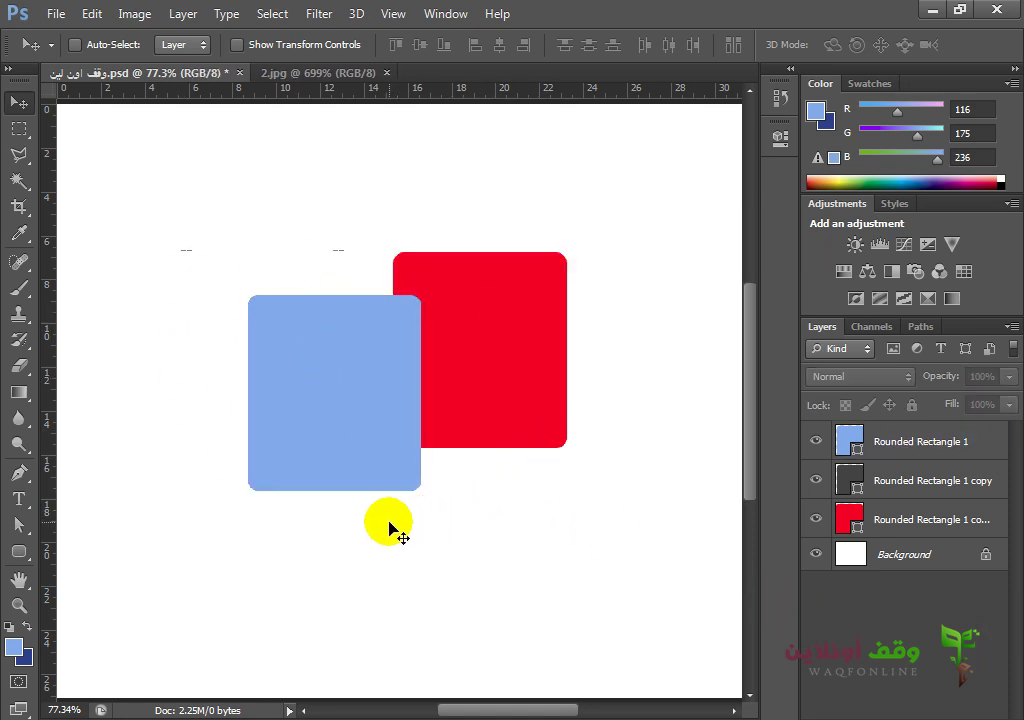
pyautogui.click(358, 420)
pyautogui.click(519, 297)
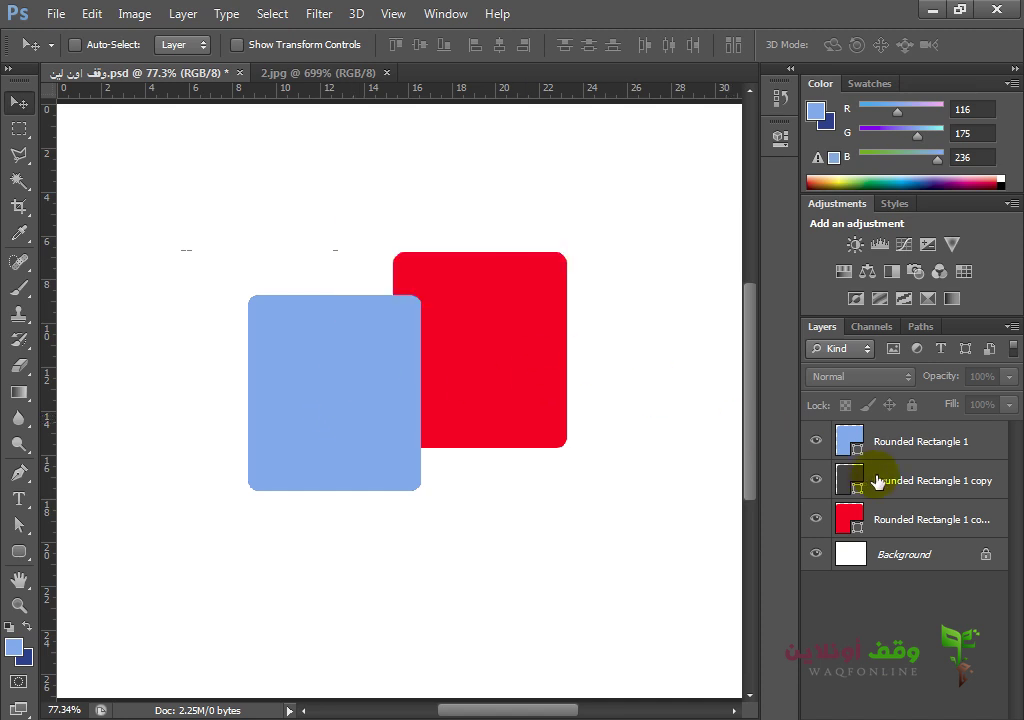
pyautogui.click(880, 443)
pyautogui.moveTo(306, 416); pyautogui.dragTo(96, 327)
pyautogui.click(912, 677)
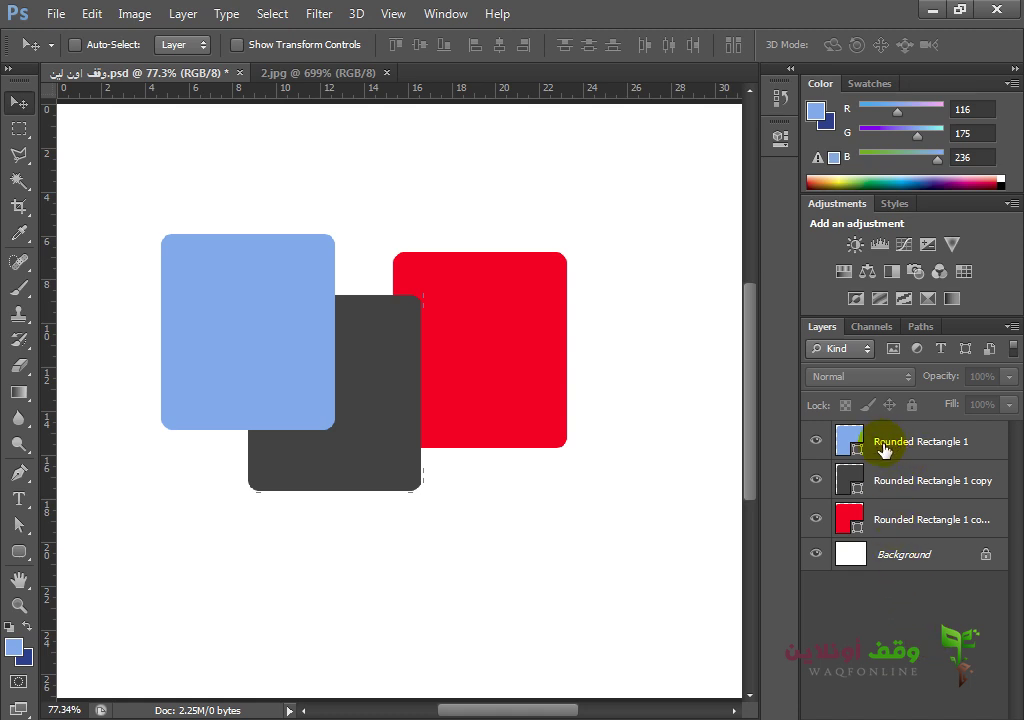
# Step: Try moving the dark square, dismissing the no-layer-selected warnings
pyautogui.click(391, 395)
pyautogui.click(507, 298)
pyautogui.click(383, 362)
pyautogui.click(490, 300)
# Step: Move the dark square up-right and the red square down toward the lower middle
pyautogui.click(933, 492)
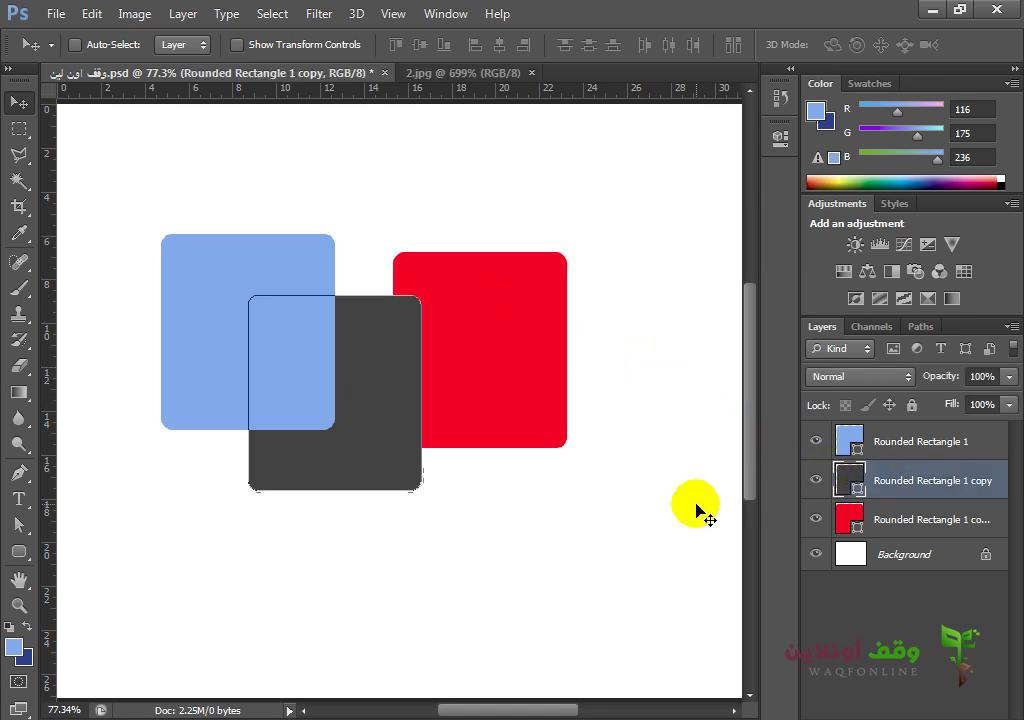
pyautogui.moveTo(364, 413); pyautogui.dragTo(597, 290)
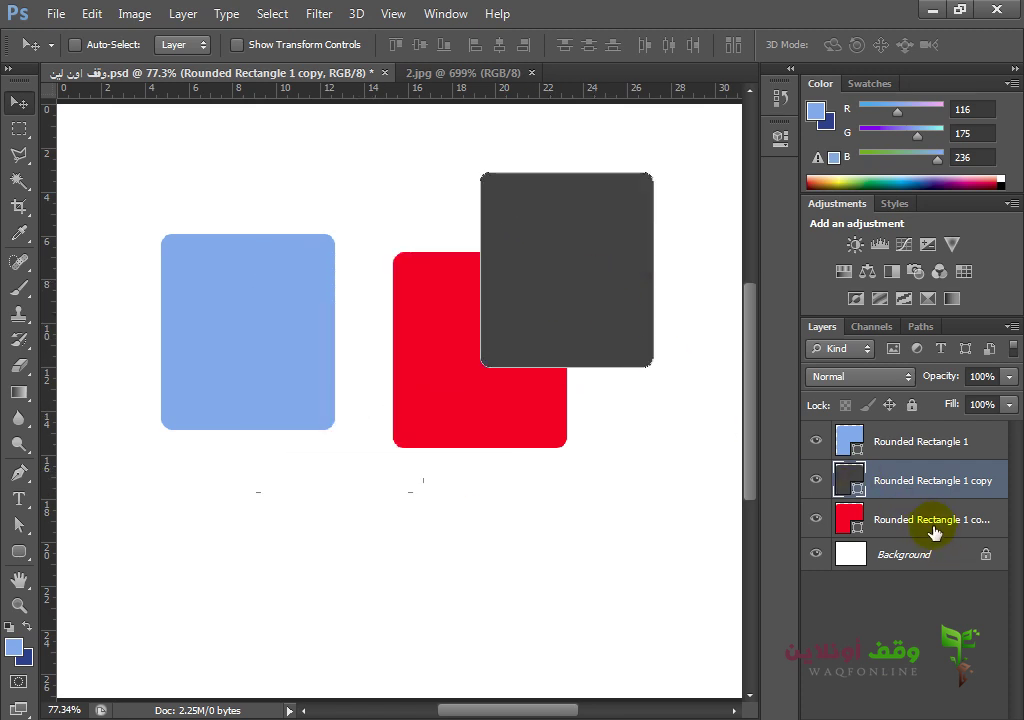
pyautogui.click(840, 522)
pyautogui.moveTo(498, 418)
pyautogui.mouseDown()
pyautogui.moveTo(393, 446)
pyautogui.moveTo(405, 575)
pyautogui.moveTo(443, 596)
pyautogui.mouseUp()
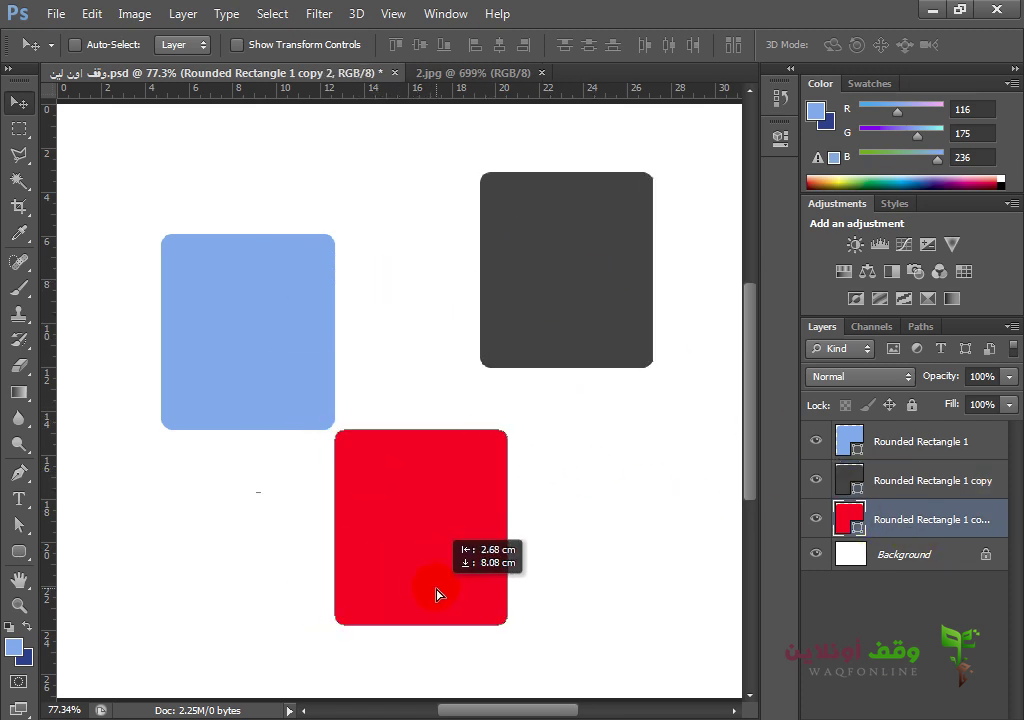
pyautogui.moveTo(222, 358)
pyautogui.mouseDown()
pyautogui.moveTo(254, 331)
pyautogui.moveTo(345, 327)
pyautogui.moveTo(169, 304)
pyautogui.moveTo(244, 348)
pyautogui.moveTo(258, 377)
pyautogui.moveTo(259, 474)
pyautogui.mouseUp()
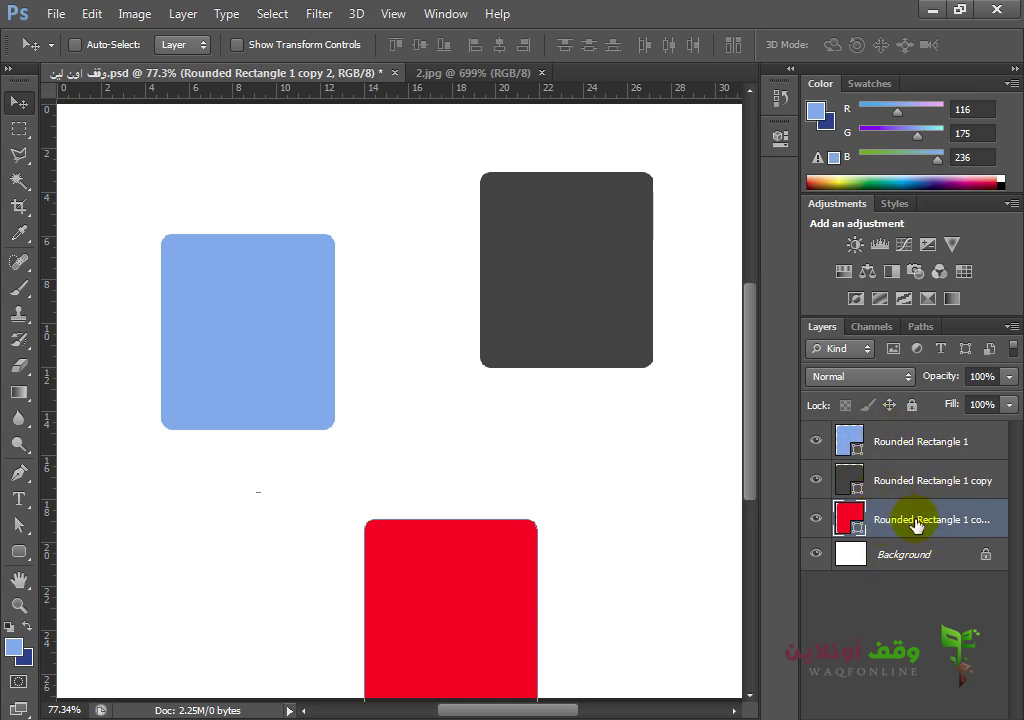
pyautogui.moveTo(537, 656); pyautogui.dragTo(539, 550)
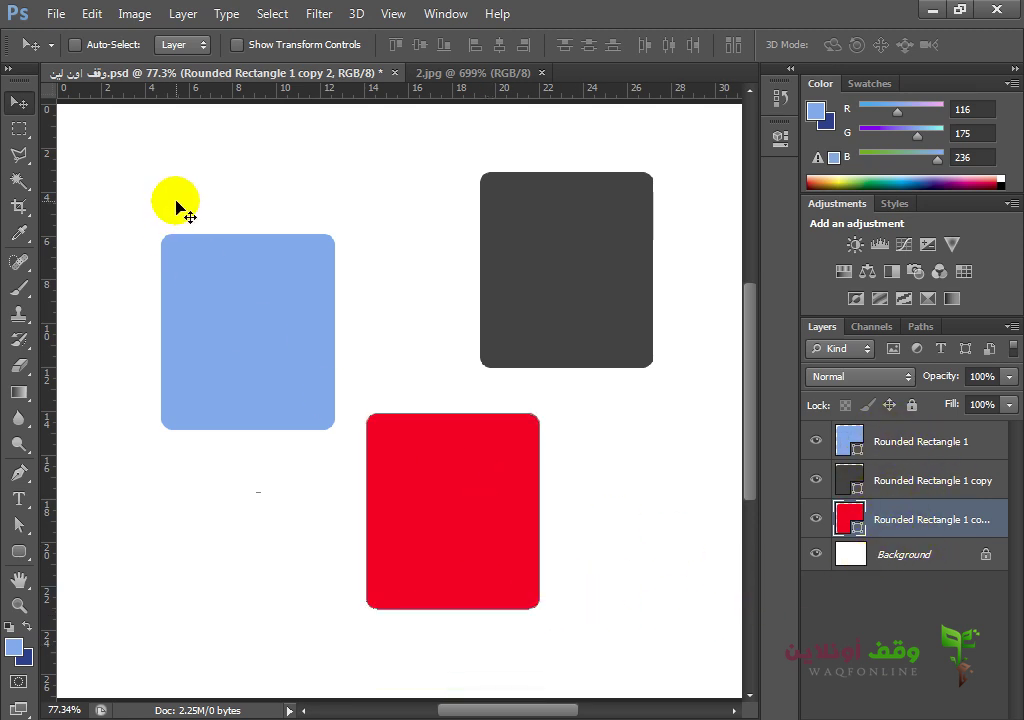
# Step: Zoom out to 66.7% and place the dark gray square at the lower right
pyautogui.keyDown('alt'); pyautogui.click(480, 336); pyautogui.keyUp('alt')
pyautogui.moveTo(990, 485); pyautogui.dragTo(898, 527)
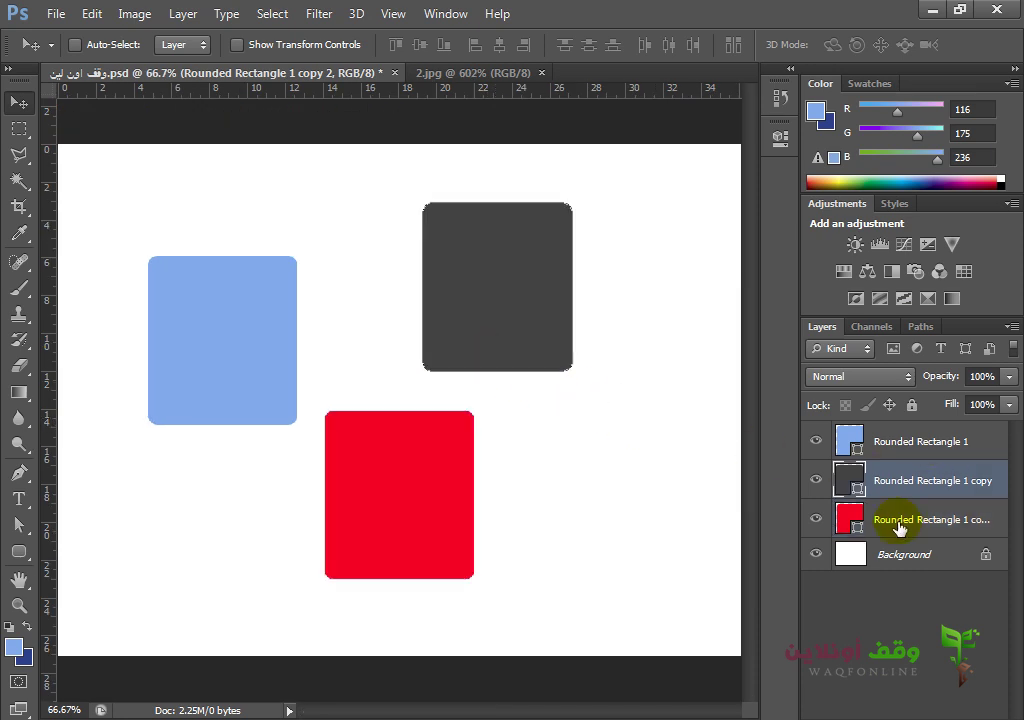
pyautogui.moveTo(521, 263); pyautogui.dragTo(521, 480)
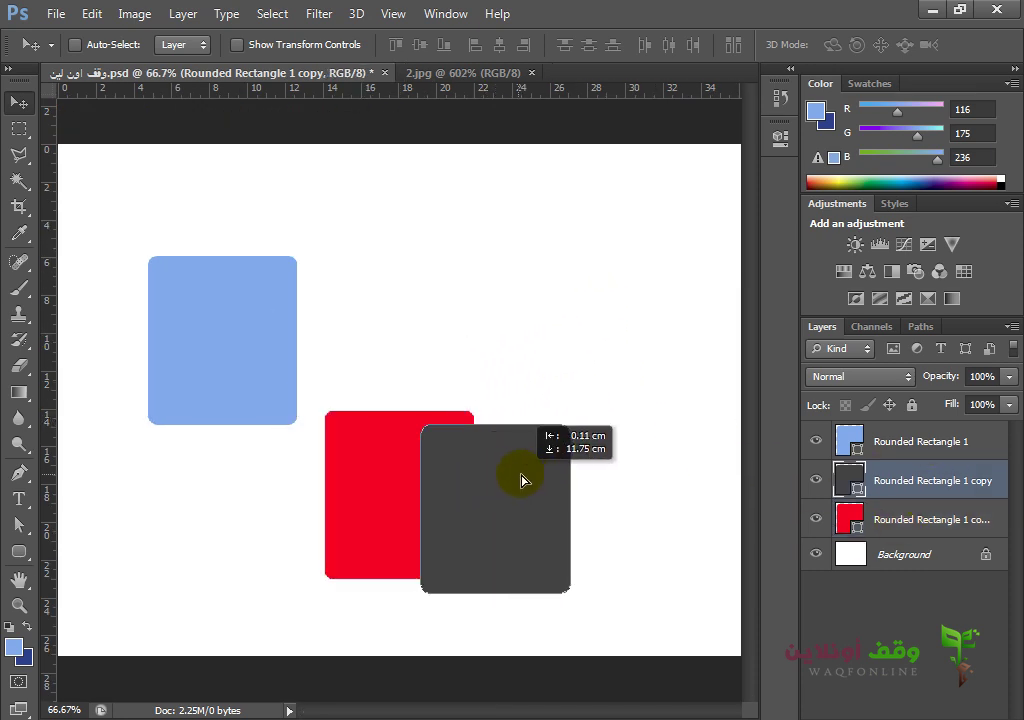
pyautogui.moveTo(521, 480); pyautogui.dragTo(201, 331)
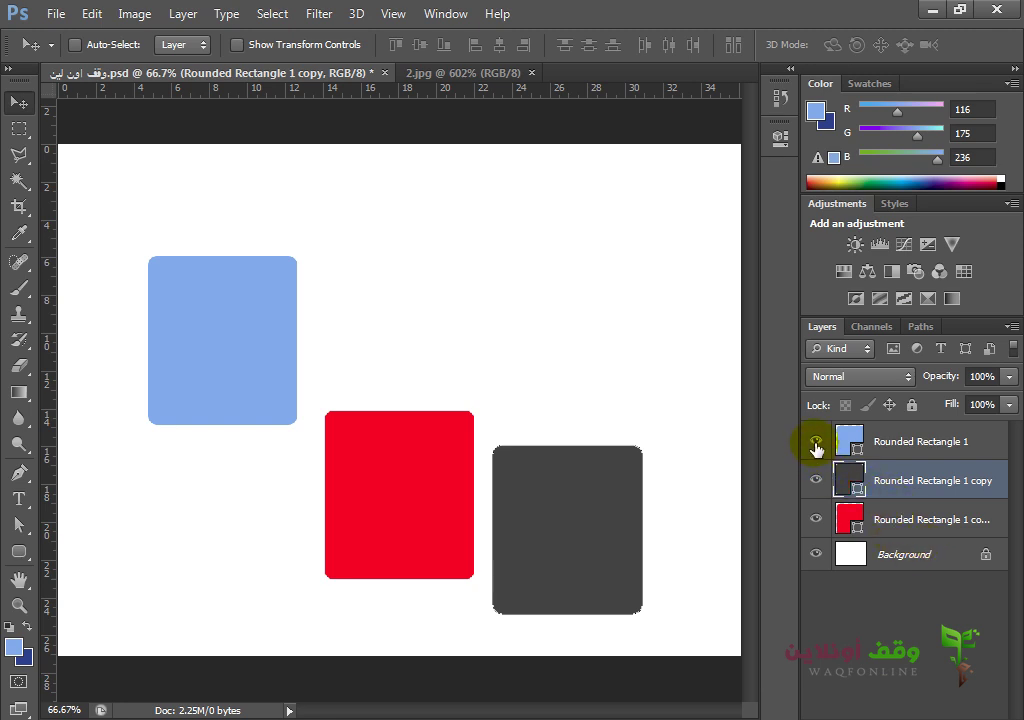
pyautogui.click(847, 452)
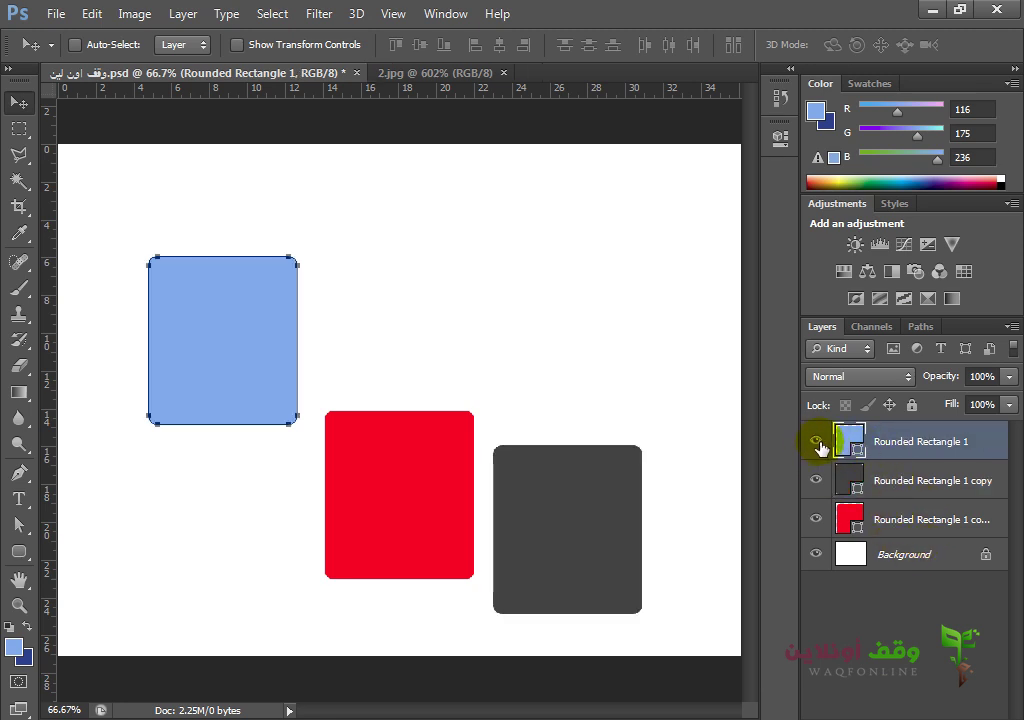
pyautogui.click(817, 441)
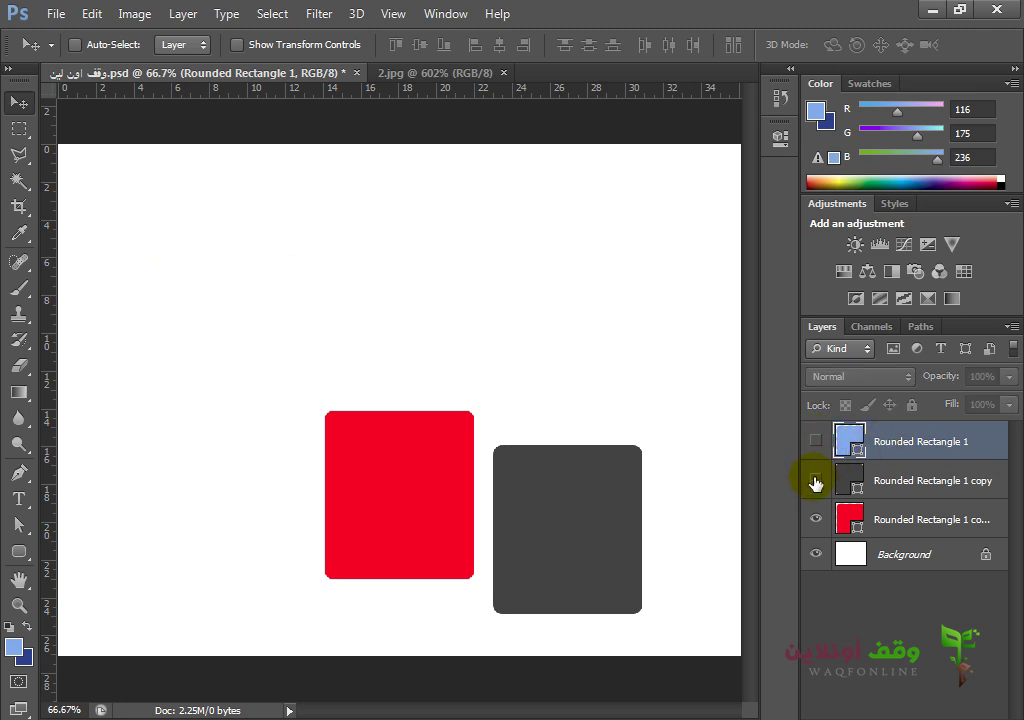
pyautogui.click(817, 481)
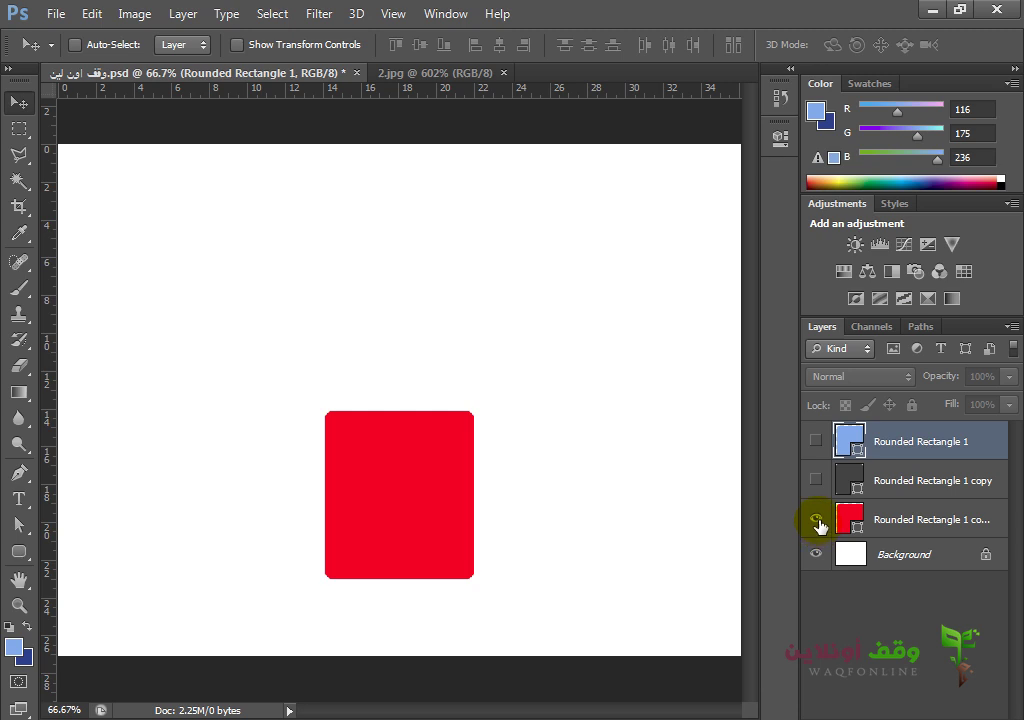
pyautogui.click(817, 519)
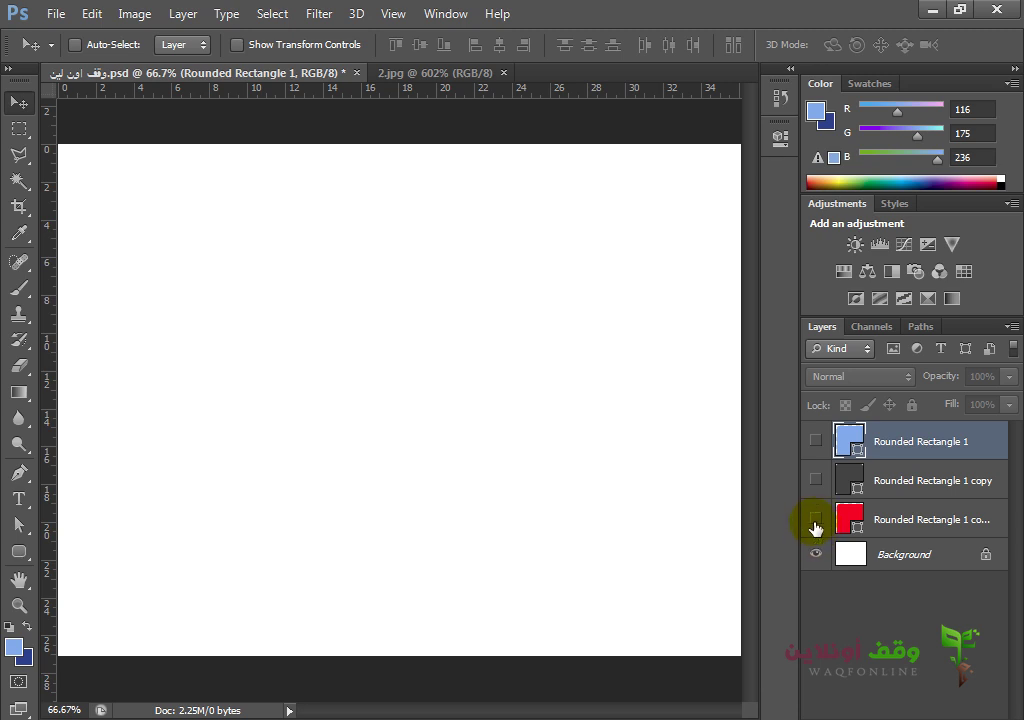
pyautogui.click(817, 519)
pyautogui.click(817, 480)
pyautogui.click(817, 441)
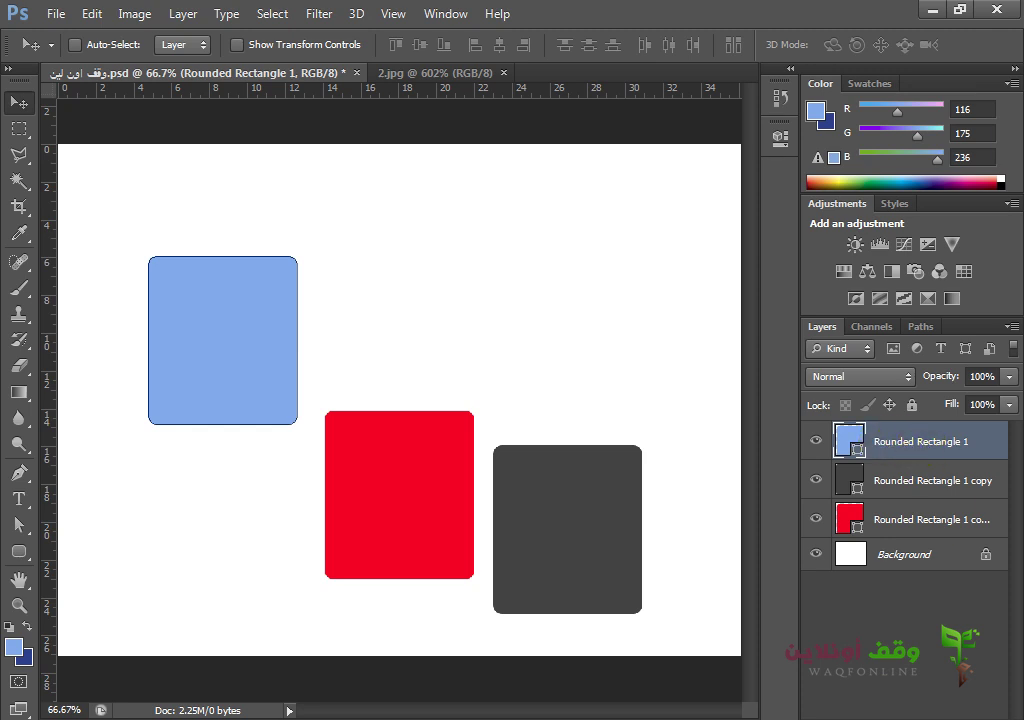
# Step: Delete the blue and dark gray square layers, confirming each deletion
pyautogui.press('Delete')
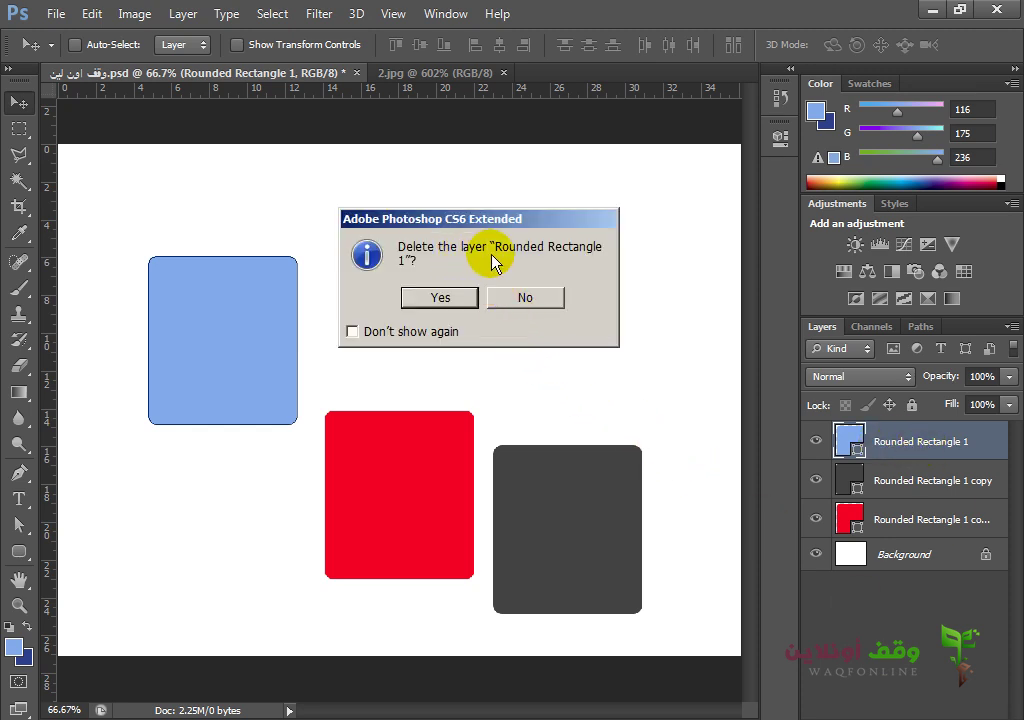
pyautogui.click(450, 297)
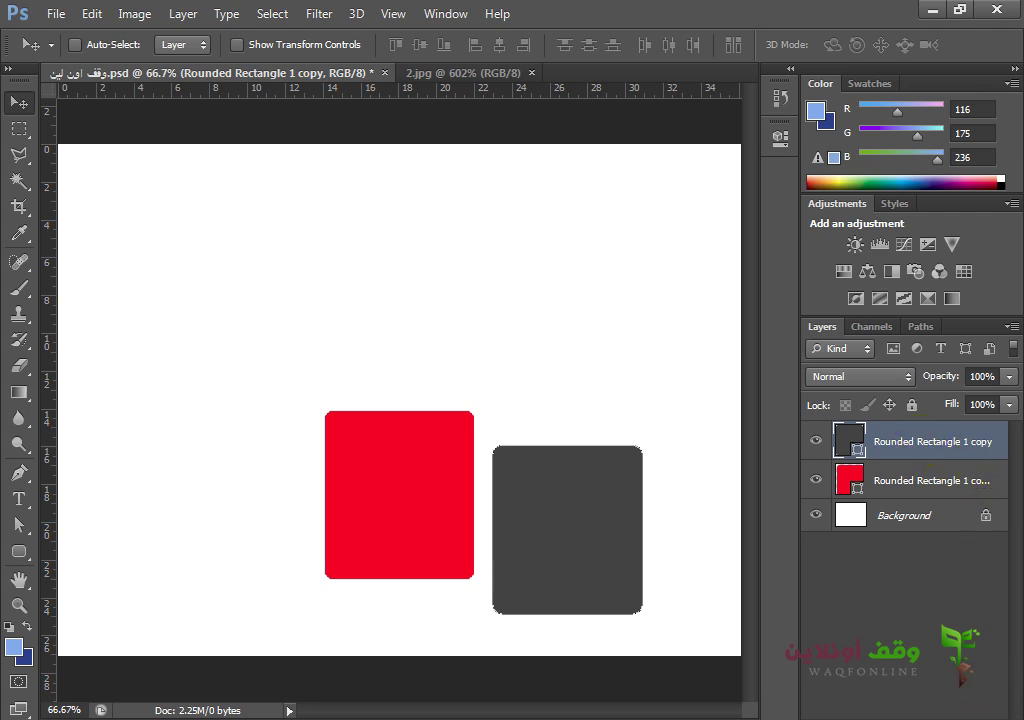
pyautogui.click(1005, 716)
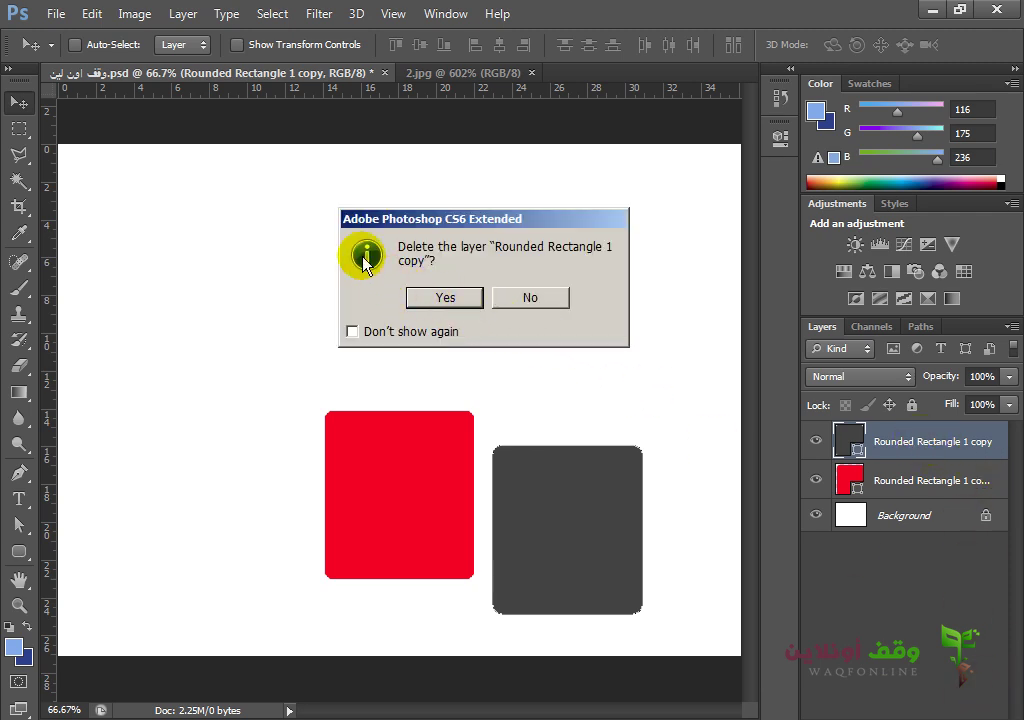
pyautogui.click(432, 295)
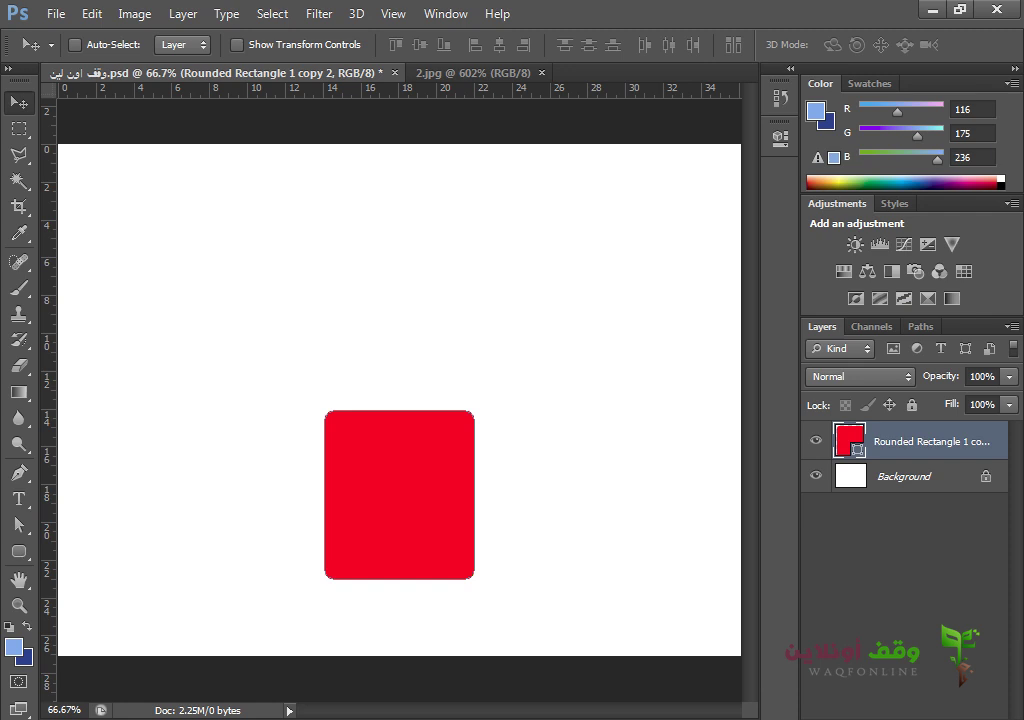
# Step: Add an empty Layer 1, then delete it again
pyautogui.click(967, 708)
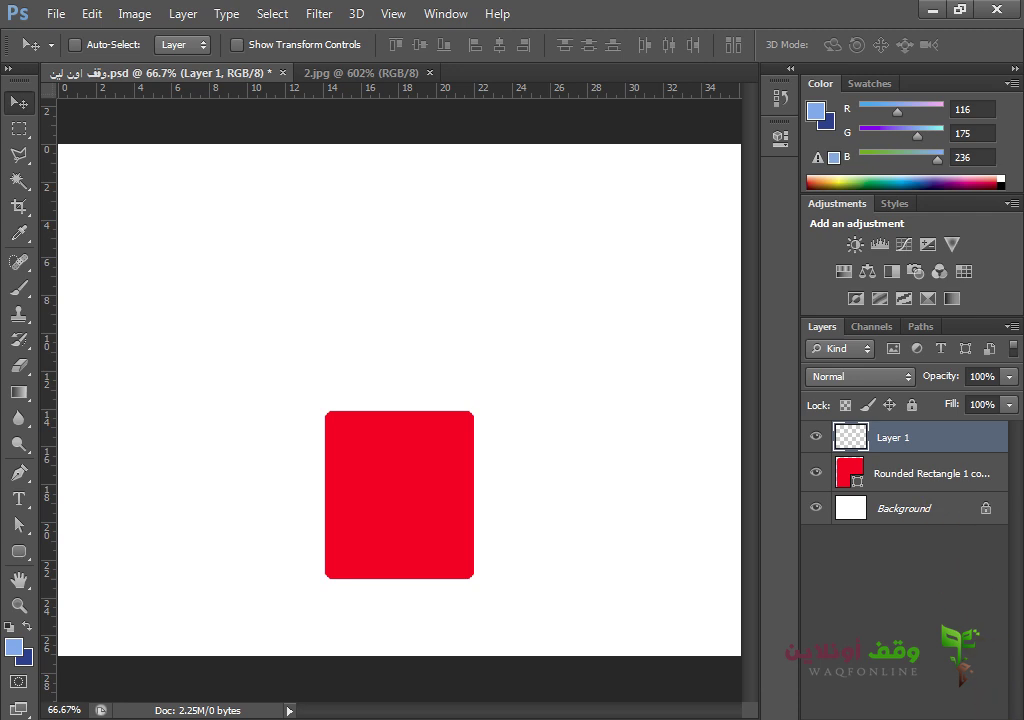
pyautogui.click(990, 718)
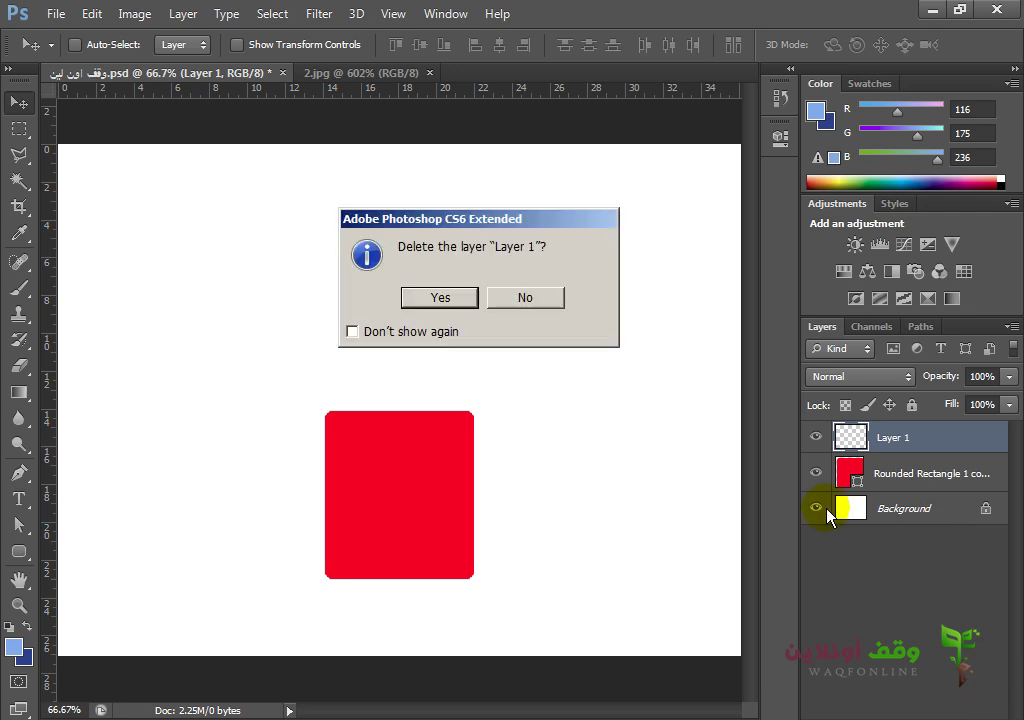
pyautogui.click(437, 300)
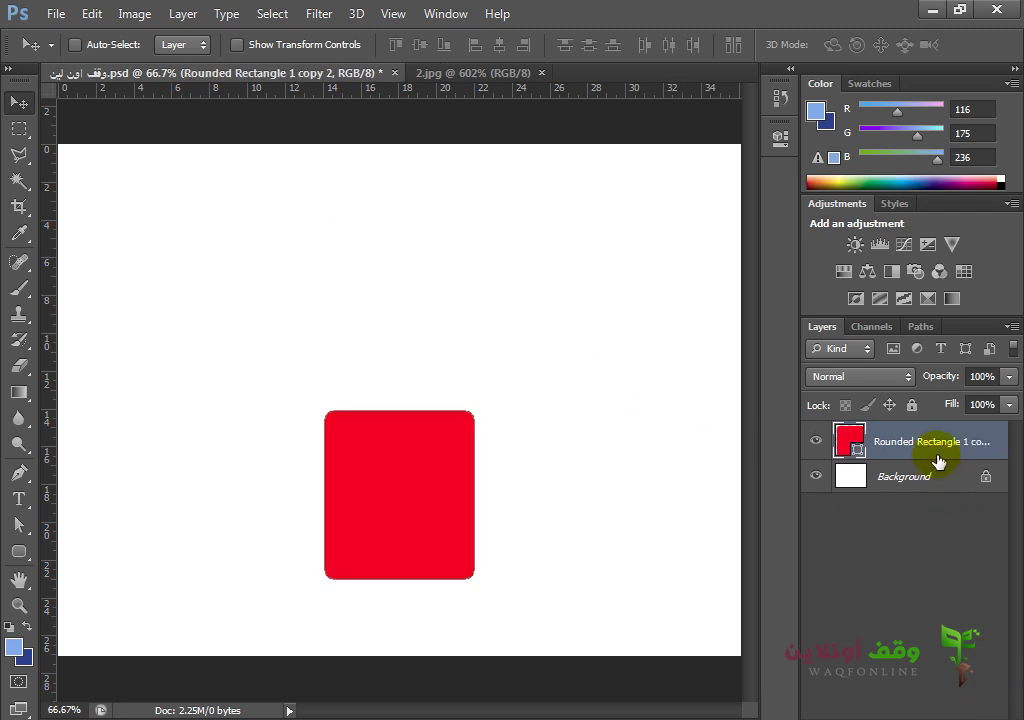
# Step: Make two copies of the red rectangle, filling one dark red and the other grey
pyautogui.moveTo(928, 442); pyautogui.dragTo(990, 715)
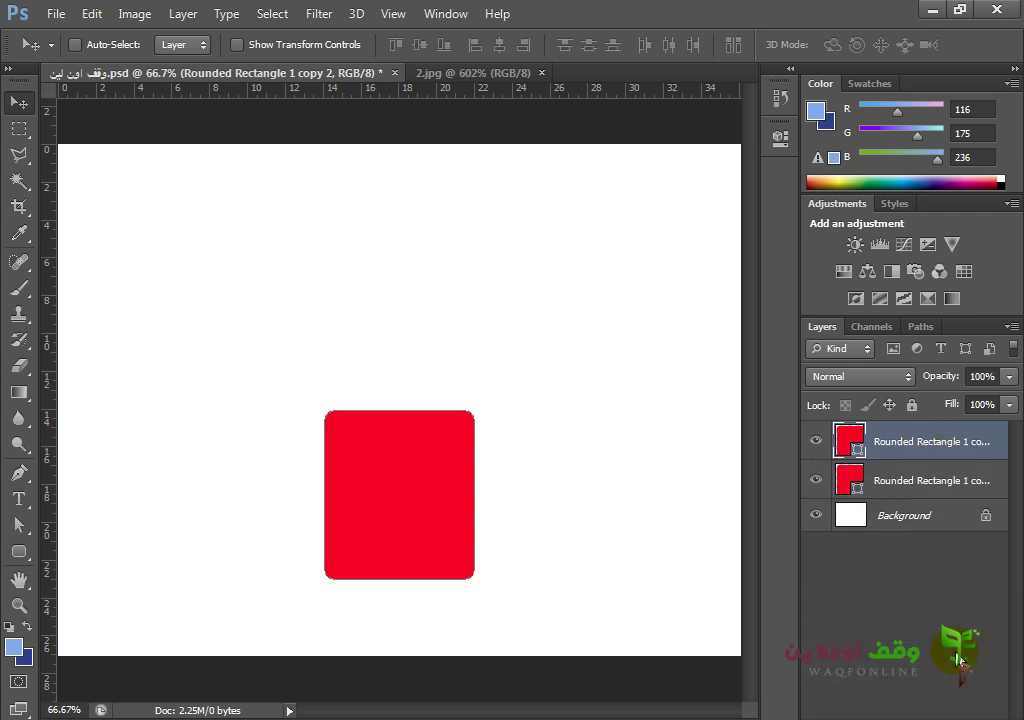
pyautogui.moveTo(932, 452); pyautogui.dragTo(990, 715)
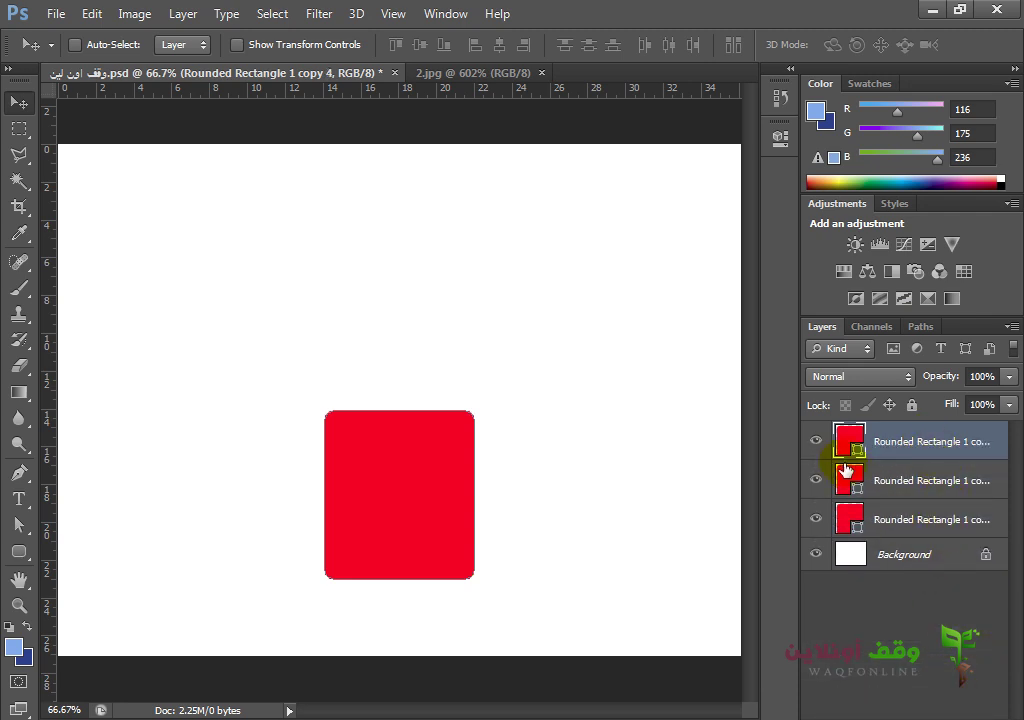
pyautogui.doubleClick(849, 483)
pyautogui.moveTo(681, 389)
pyautogui.mouseDown()
pyautogui.moveTo(734, 423)
pyautogui.moveTo(730, 492)
pyautogui.mouseUp()
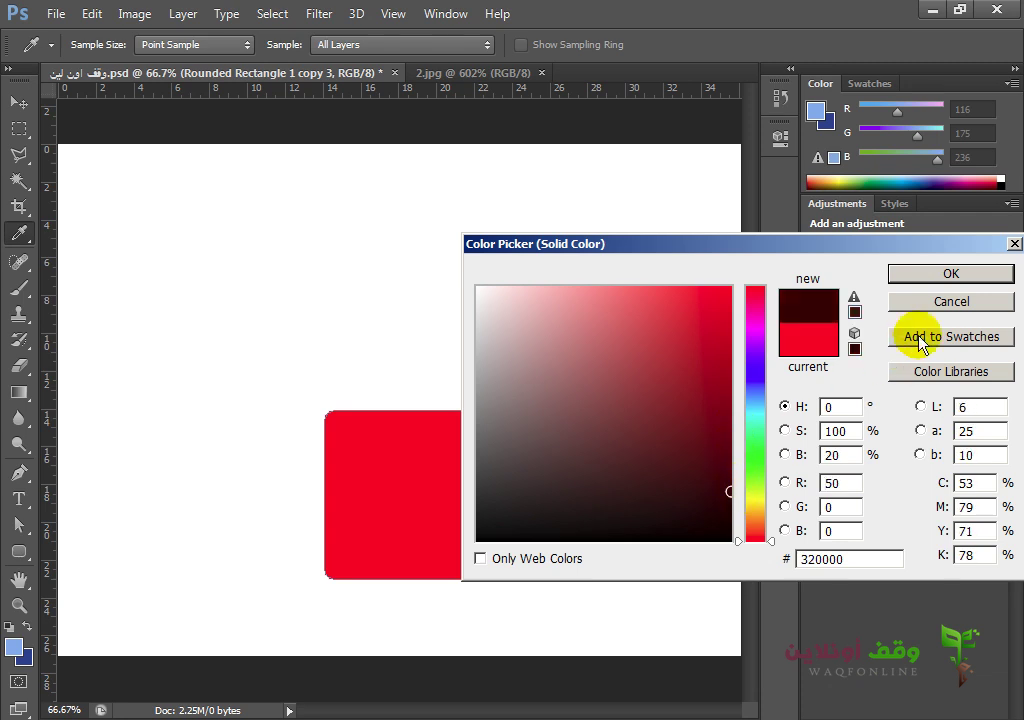
pyautogui.click(940, 274)
pyautogui.doubleClick(850, 439)
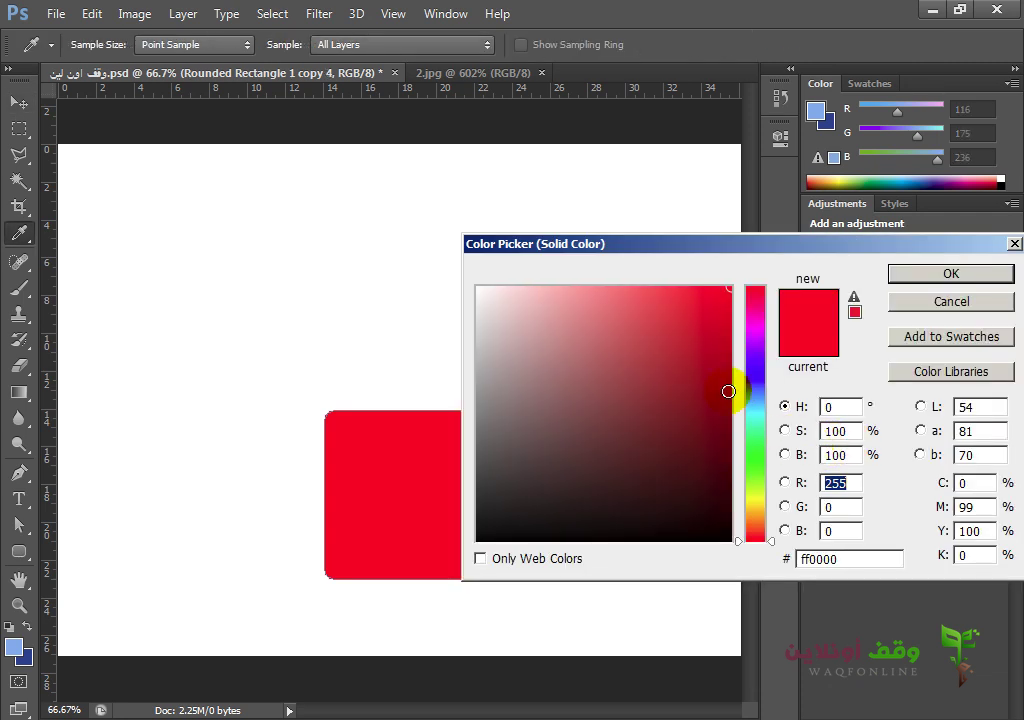
pyautogui.moveTo(590, 318)
pyautogui.mouseDown()
pyautogui.moveTo(610, 377)
pyautogui.moveTo(451, 419)
pyautogui.mouseUp()
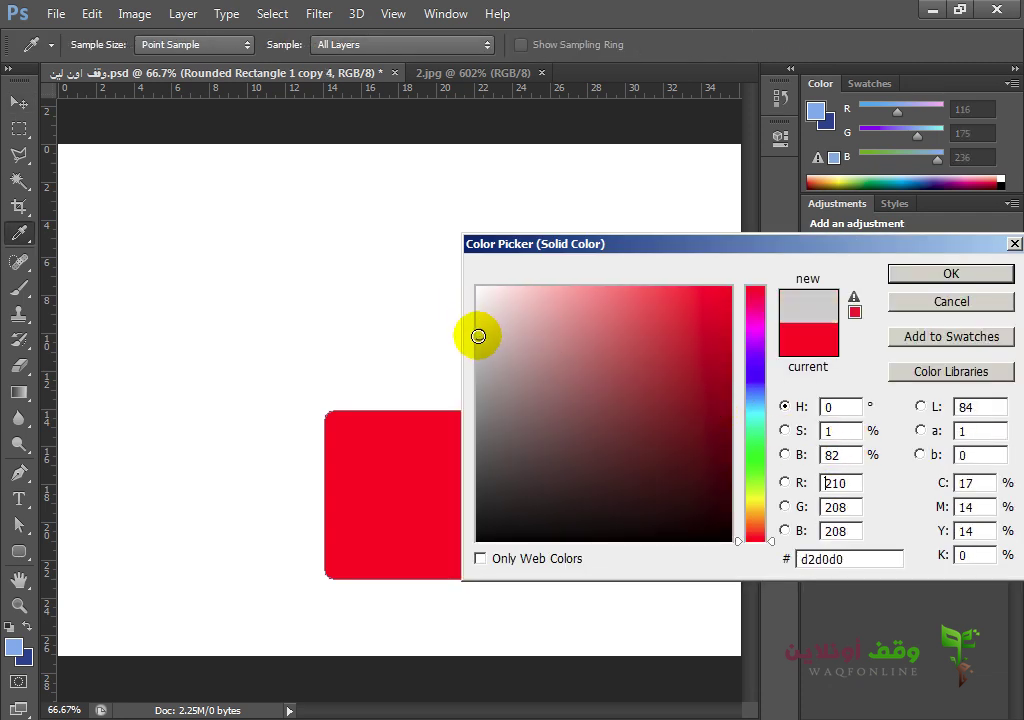
pyautogui.click(975, 274)
# Step: Move the grey rectangle up and to the left
pyautogui.click(930, 615)
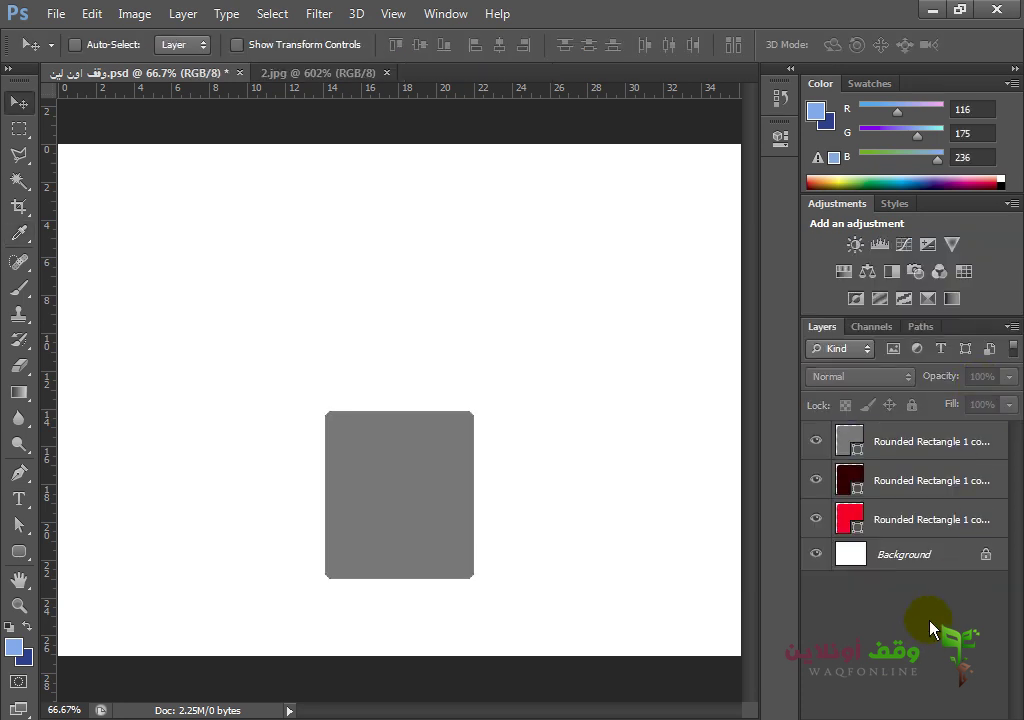
pyautogui.click(305, 535)
pyautogui.click(520, 298)
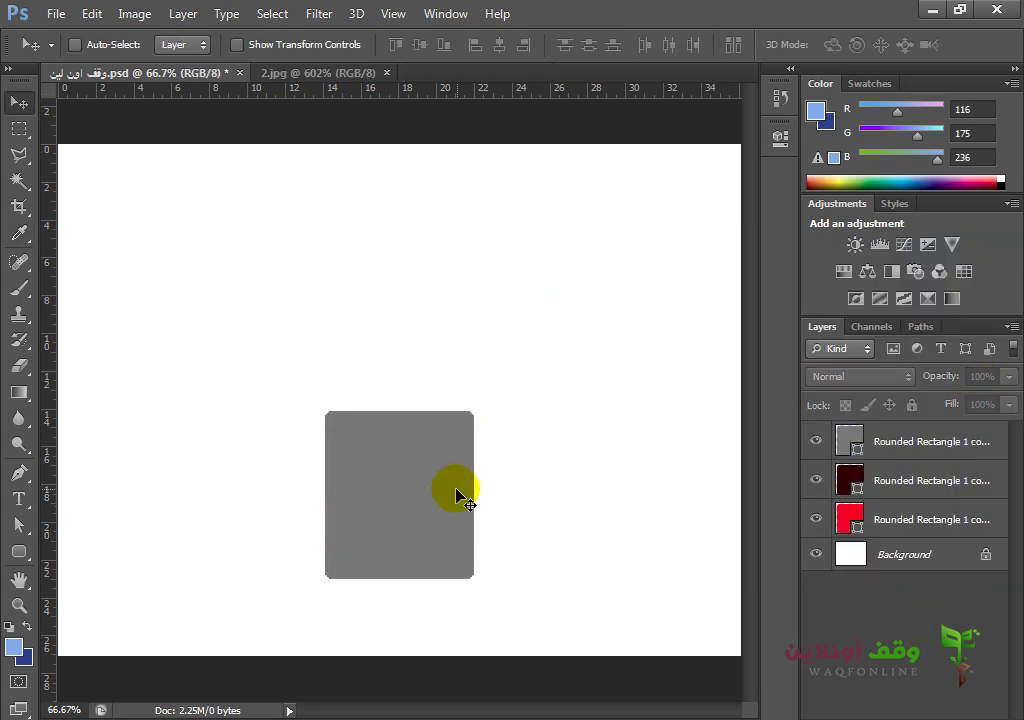
pyautogui.keyDown('ctrl'); pyautogui.click(420, 500); pyautogui.keyUp('ctrl')
pyautogui.moveTo(420, 500); pyautogui.dragTo(232, 360)
# Step: Place the dark red rectangle above the grey one and the red one below it
pyautogui.moveTo(407, 549); pyautogui.dragTo(599, 380)
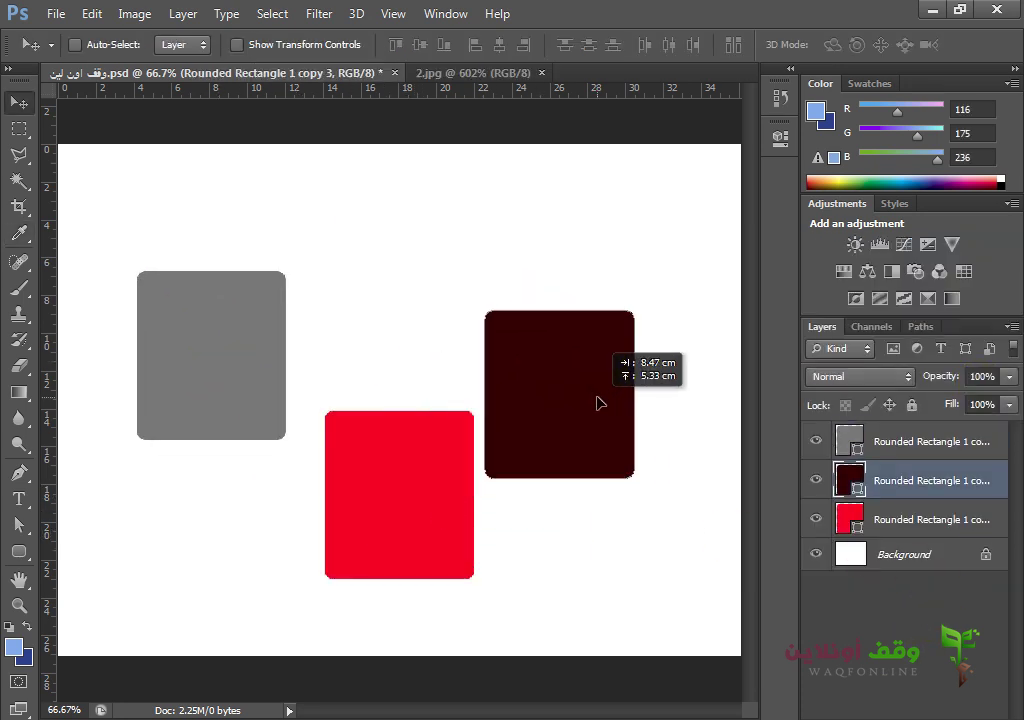
pyautogui.click(895, 609)
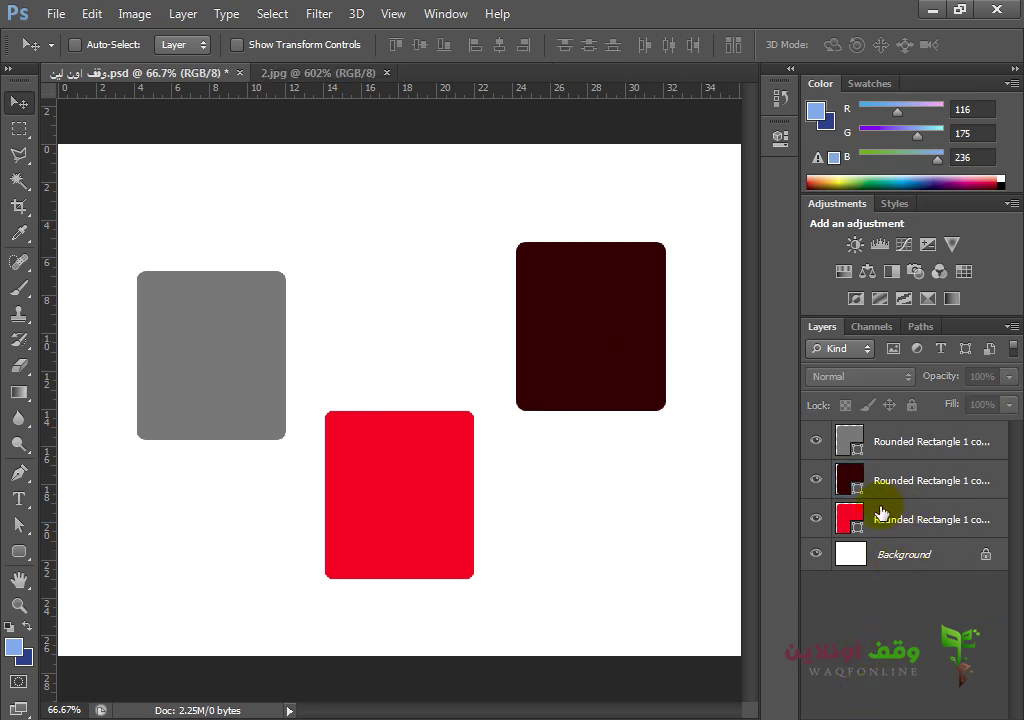
pyautogui.click(560, 352)
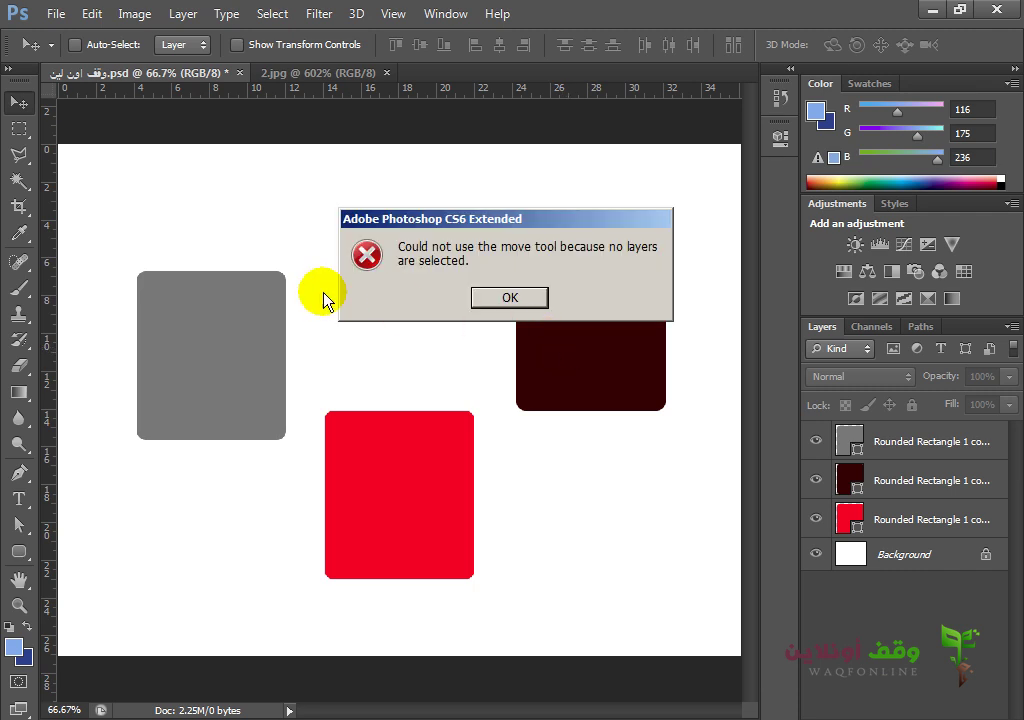
pyautogui.click(507, 297)
pyautogui.moveTo(605, 355)
pyautogui.mouseDown()
pyautogui.moveTo(250, 268)
pyautogui.moveTo(237, 277)
pyautogui.mouseUp()
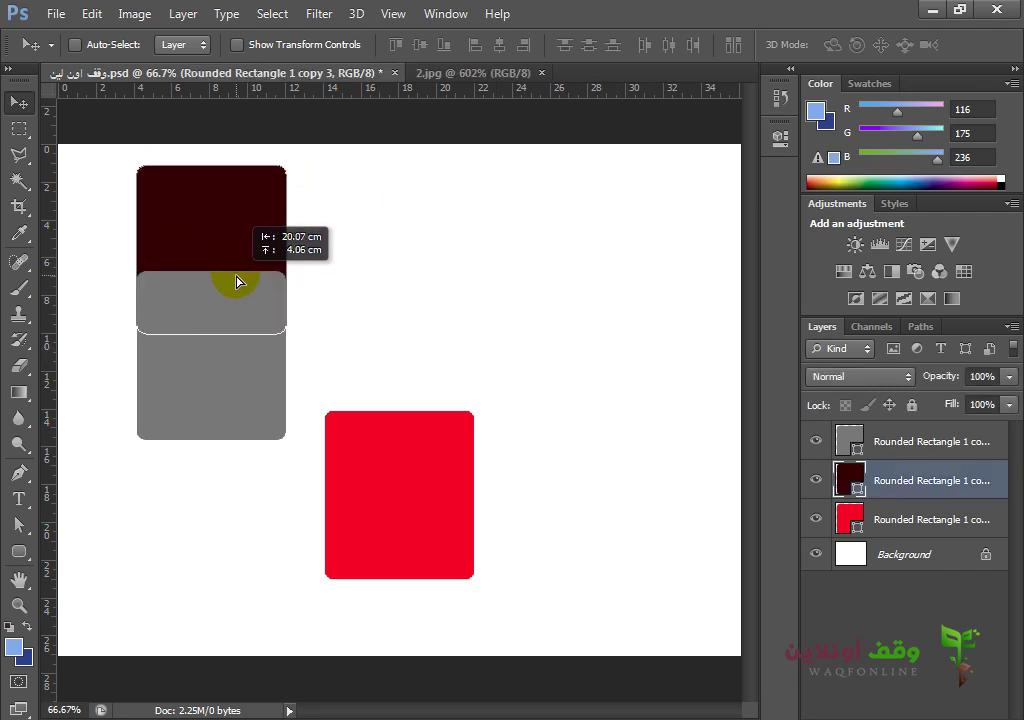
pyautogui.moveTo(405, 480)
pyautogui.mouseDown()
pyautogui.moveTo(210, 498)
pyautogui.moveTo(222, 504)
pyautogui.mouseUp()
pyautogui.click(1000, 620)
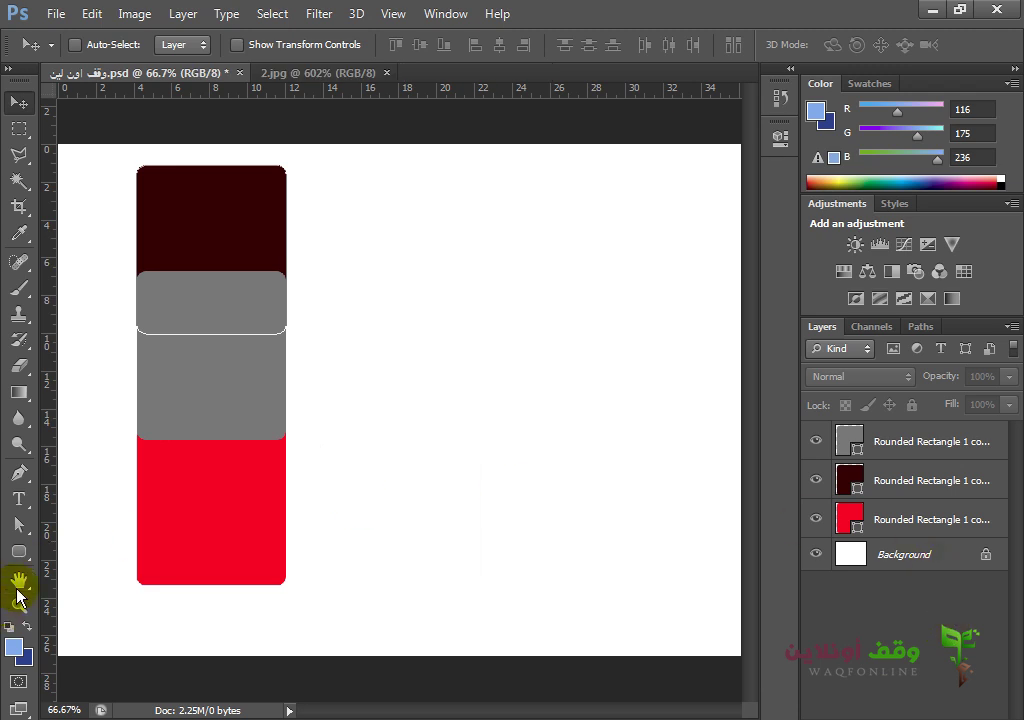
# Step: Draw a light-blue circle at upper right with the Ellipse Tool and Alt-drag a copy below it
pyautogui.click(20, 552)
pyautogui.click(66, 588)
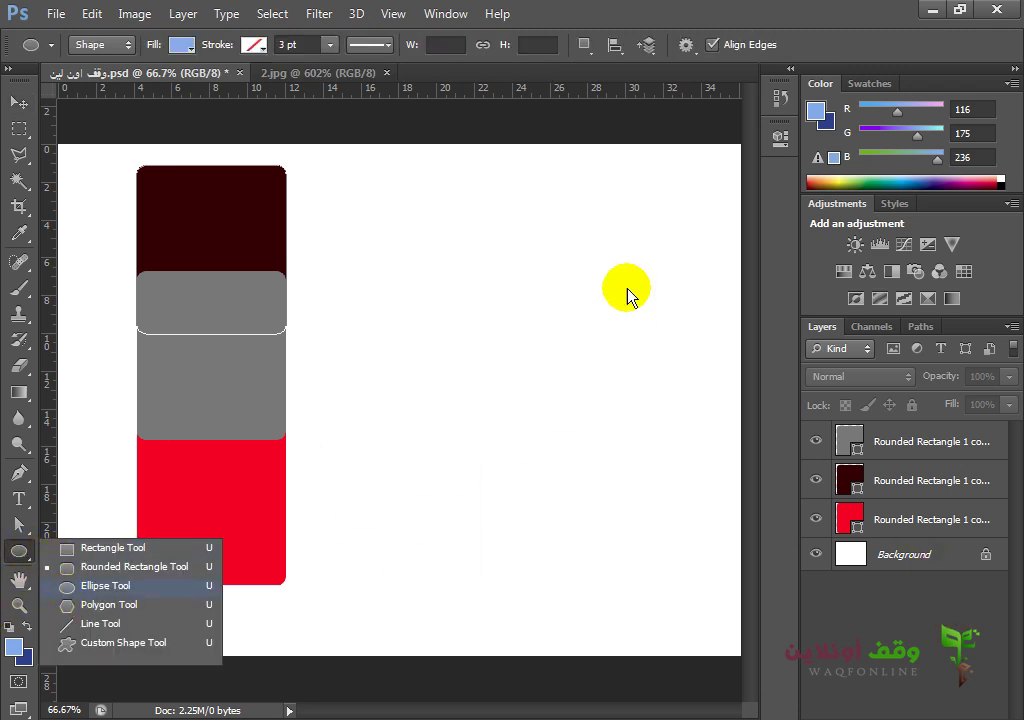
pyautogui.moveTo(642, 194); pyautogui.dragTo(490, 358)
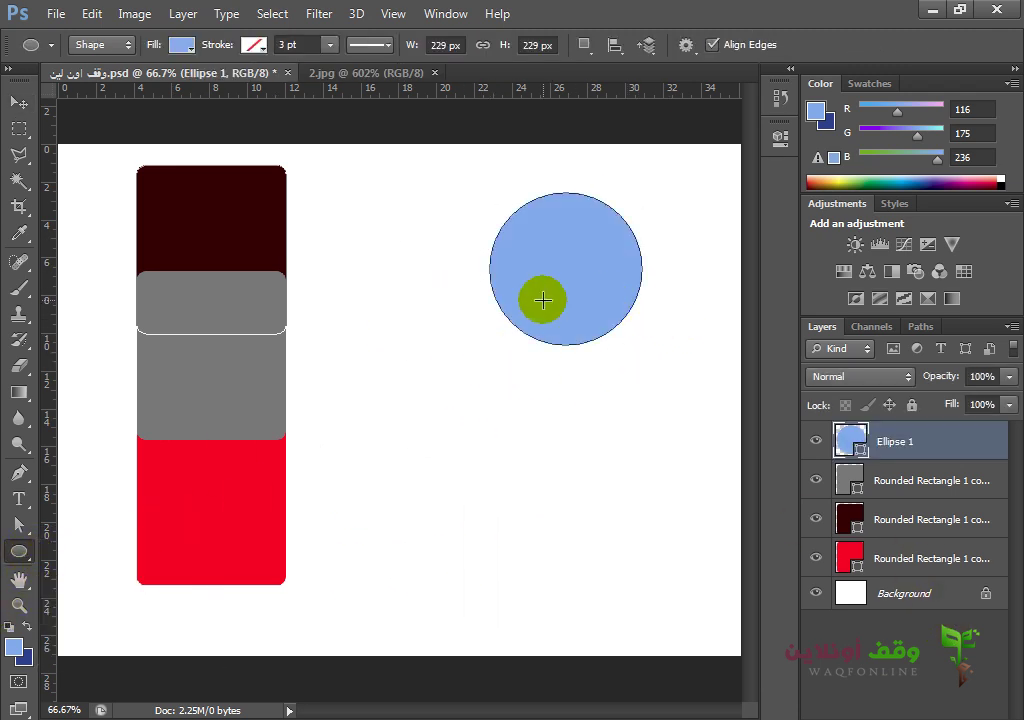
pyautogui.click(18, 102)
pyautogui.moveTo(568, 289)
pyautogui.mouseDown()
pyautogui.moveTo(585, 478)
pyautogui.moveTo(576, 486)
pyautogui.mouseUp()
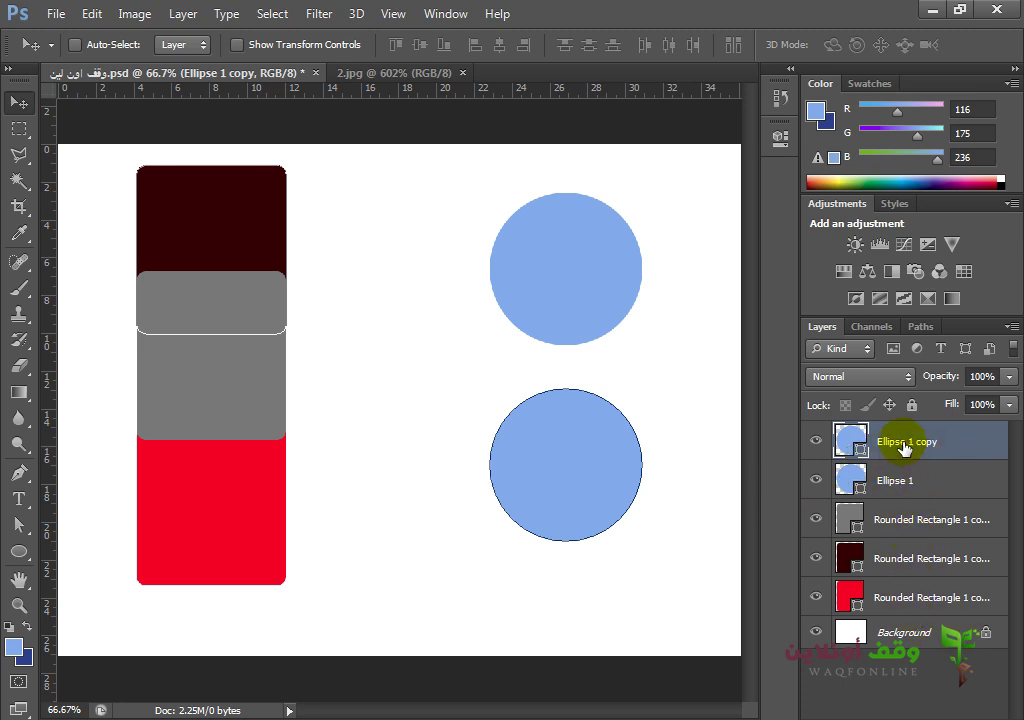
# Step: Step through the rectangle and circle layers, ending with Ellipse 1 copy selected
pyautogui.click(916, 597)
pyautogui.click(868, 555)
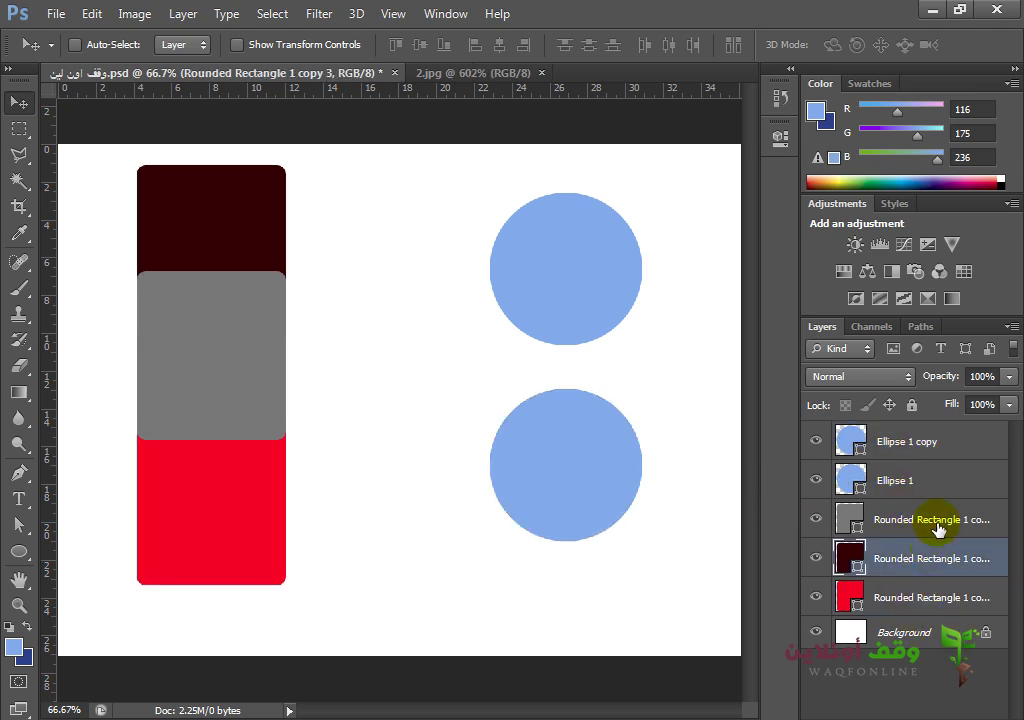
pyautogui.click(875, 522)
pyautogui.click(942, 483)
pyautogui.click(952, 446)
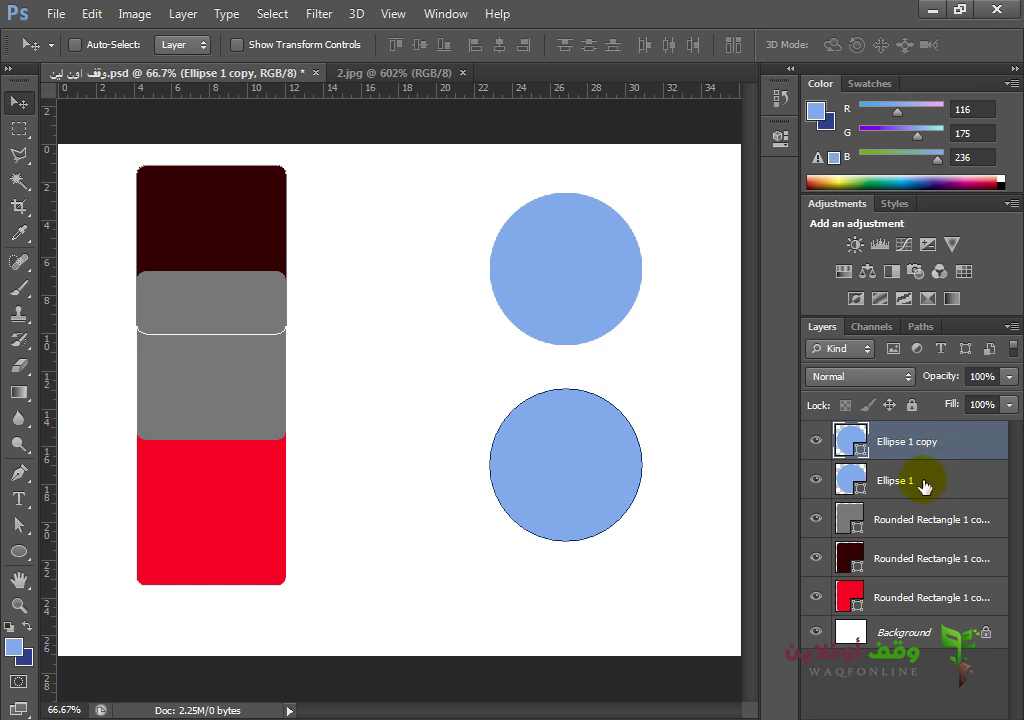
# Step: Group Ellipse 1 and Ellipse 1 copy together into Group 1 with Ctrl+G
pyautogui.keyDown('shift'); pyautogui.click(924, 486); pyautogui.keyUp('shift')
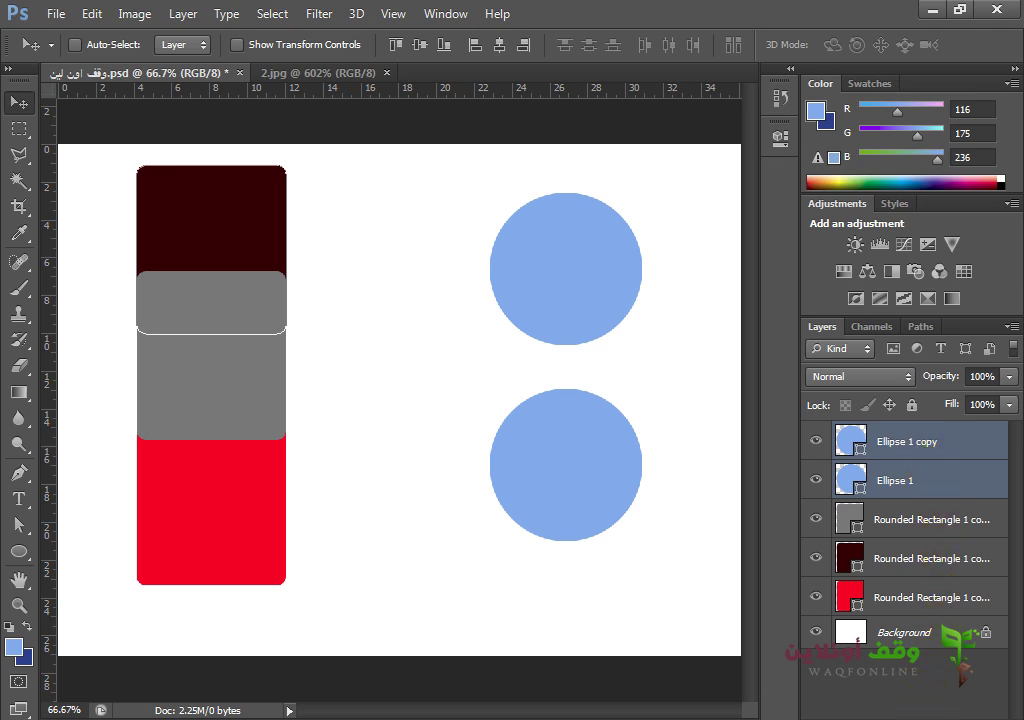
pyautogui.hotkey('ctrl', 'g')
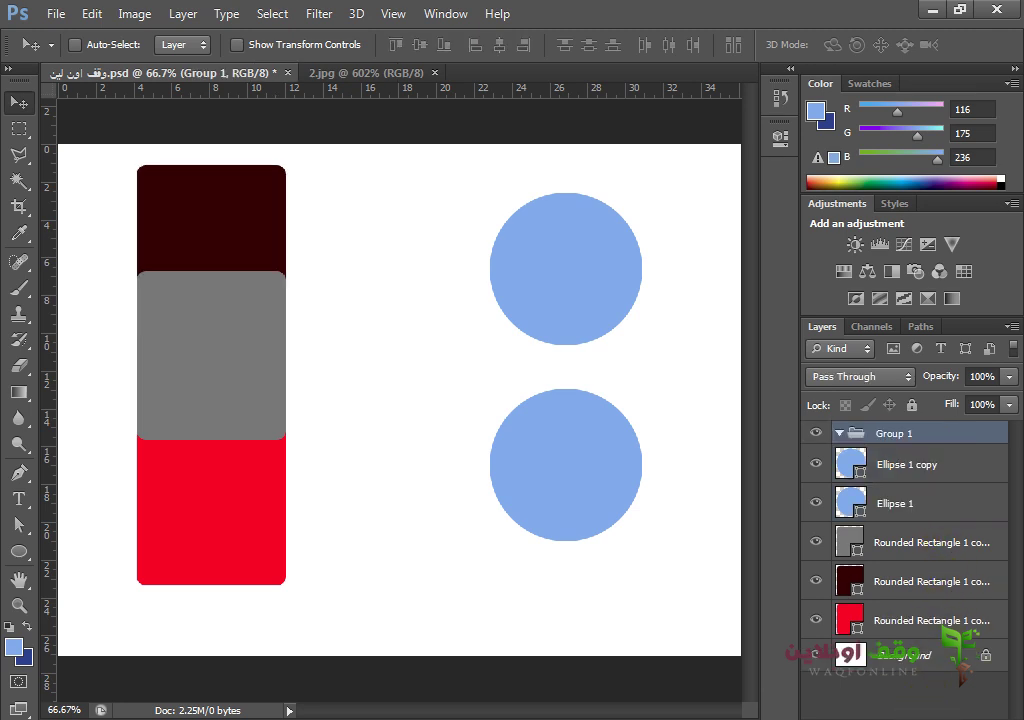
pyautogui.click(839, 433)
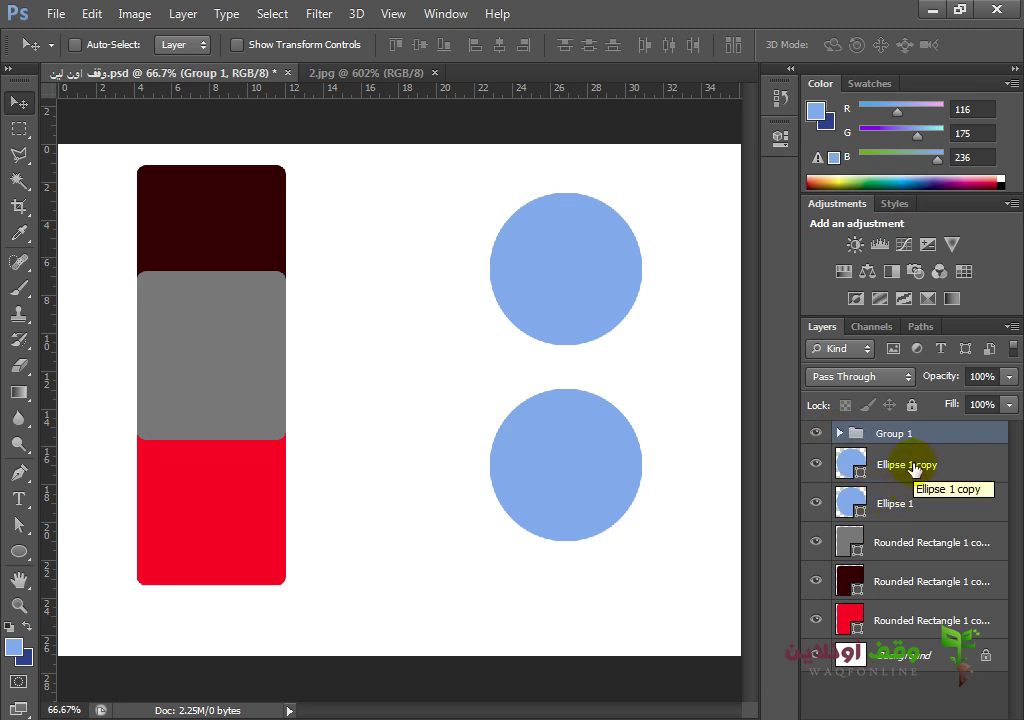
pyautogui.click(912, 468)
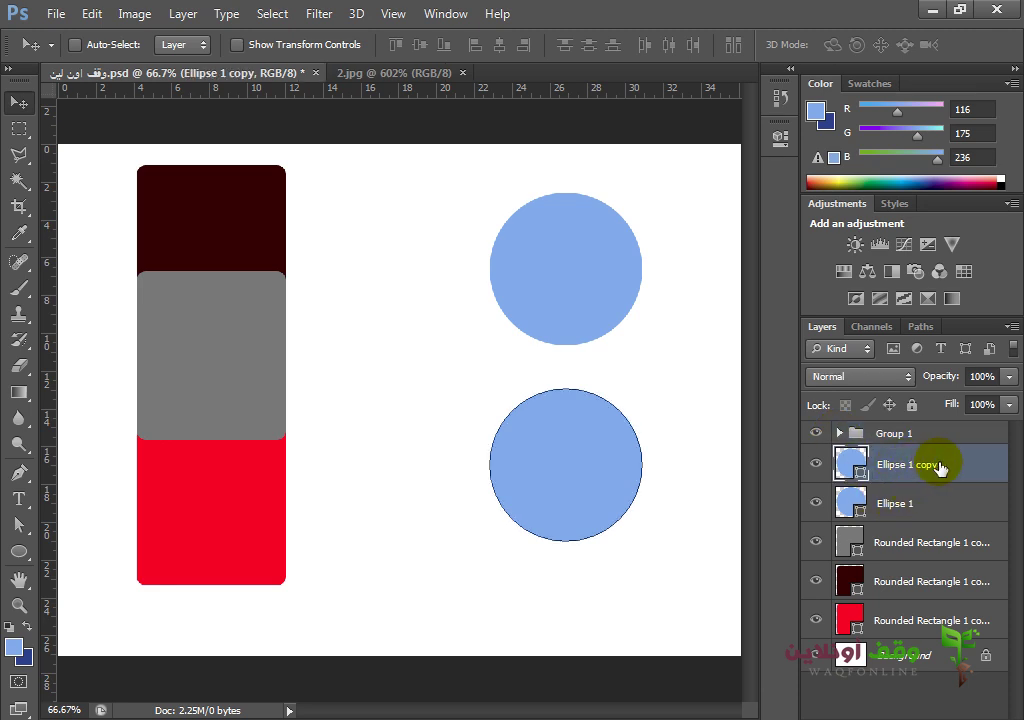
pyautogui.keyDown('shift'); pyautogui.click(907, 505); pyautogui.keyUp('shift')
pyautogui.moveTo(920, 464)
pyautogui.mouseDown()
pyautogui.moveTo(910, 412)
pyautogui.moveTo(910, 434)
pyautogui.mouseUp()
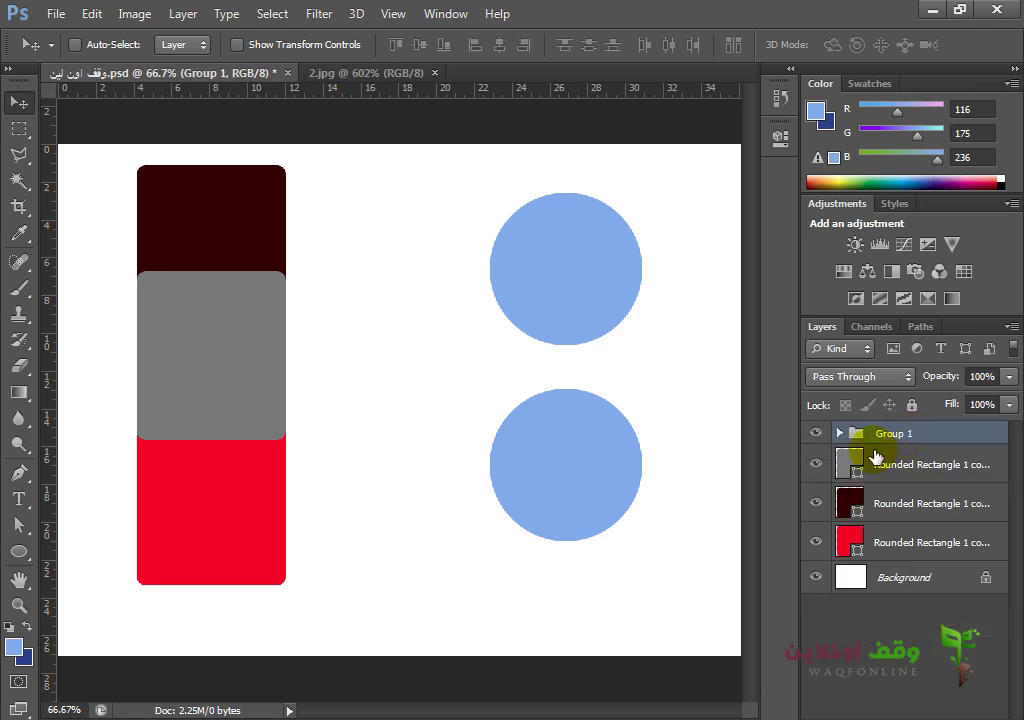
# Step: Rename the circles' group to دواير
pyautogui.doubleClick(885, 437)
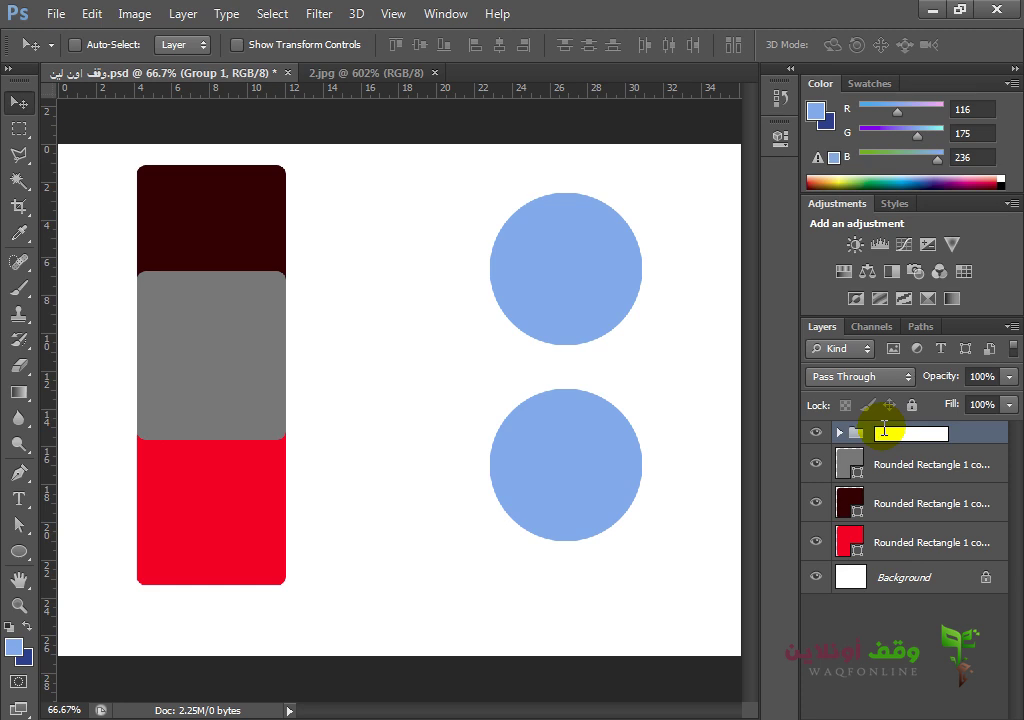
pyautogui.write('دواير')
pyautogui.press('Return')
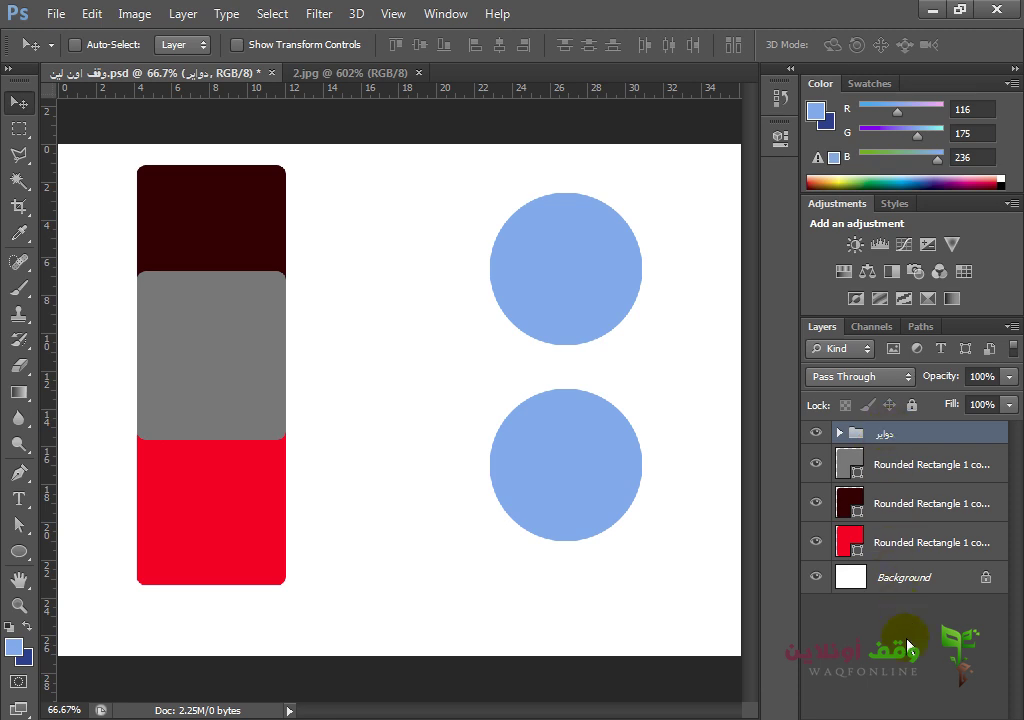
# Step: Group the grey, dark red and red rectangle layers into Group 1 with Ctrl+G
pyautogui.click(940, 470)
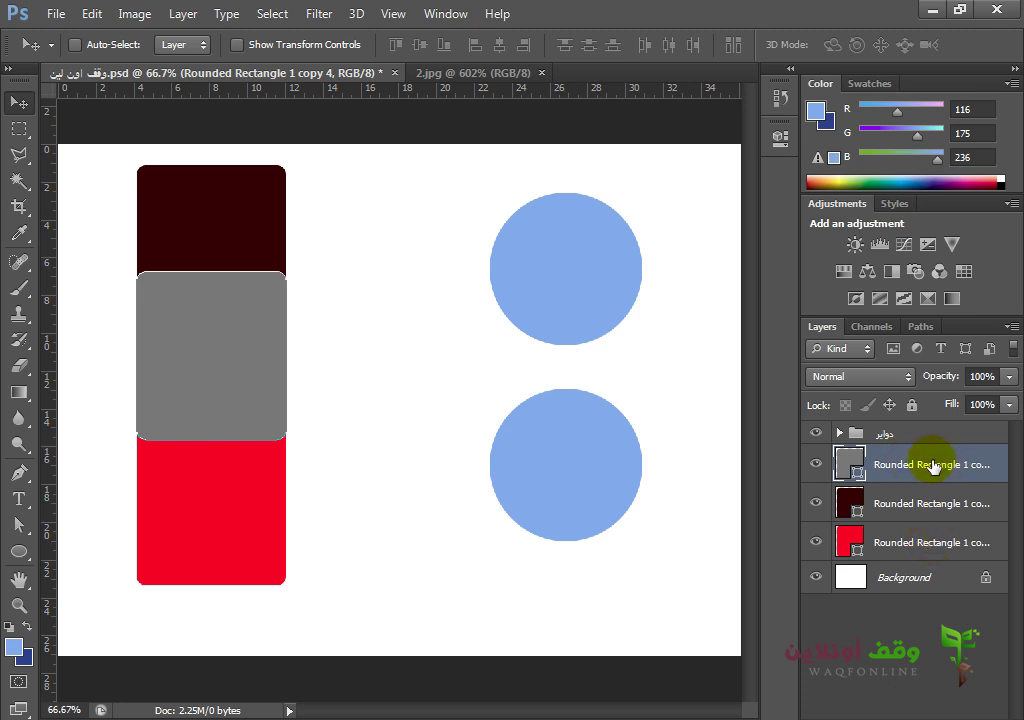
pyautogui.keyDown('ctrl'); pyautogui.click(917, 505); pyautogui.keyUp('ctrl')
pyautogui.keyDown('ctrl'); pyautogui.click(923, 540); pyautogui.keyUp('ctrl')
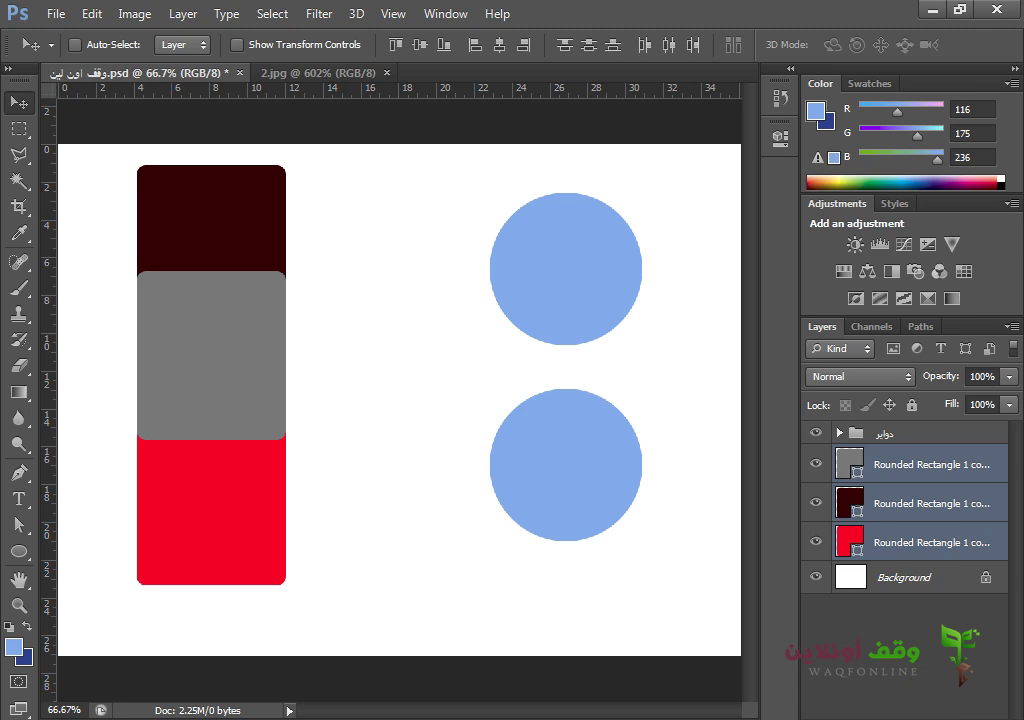
pyautogui.hotkey('ctrl', 'g')
pyautogui.click(917, 488)
pyautogui.keyDown('shift'); pyautogui.click(914, 562); pyautogui.keyUp('shift')
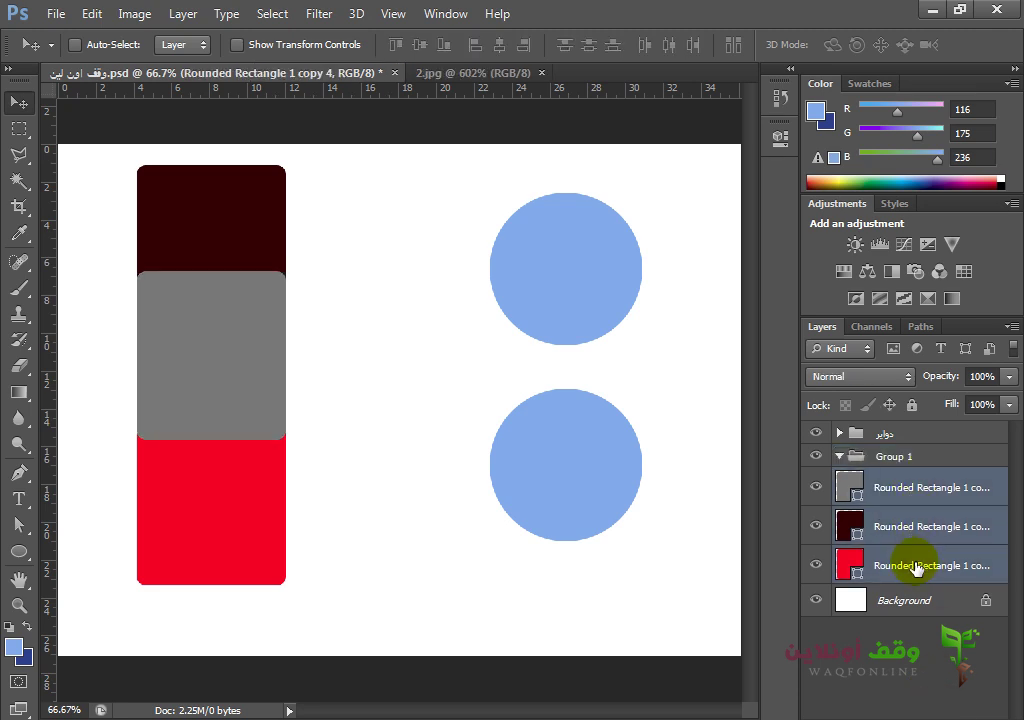
pyautogui.moveTo(914, 482)
pyautogui.mouseDown()
pyautogui.moveTo(906, 455)
pyautogui.moveTo(910, 478)
pyautogui.moveTo(898, 458)
pyautogui.mouseUp()
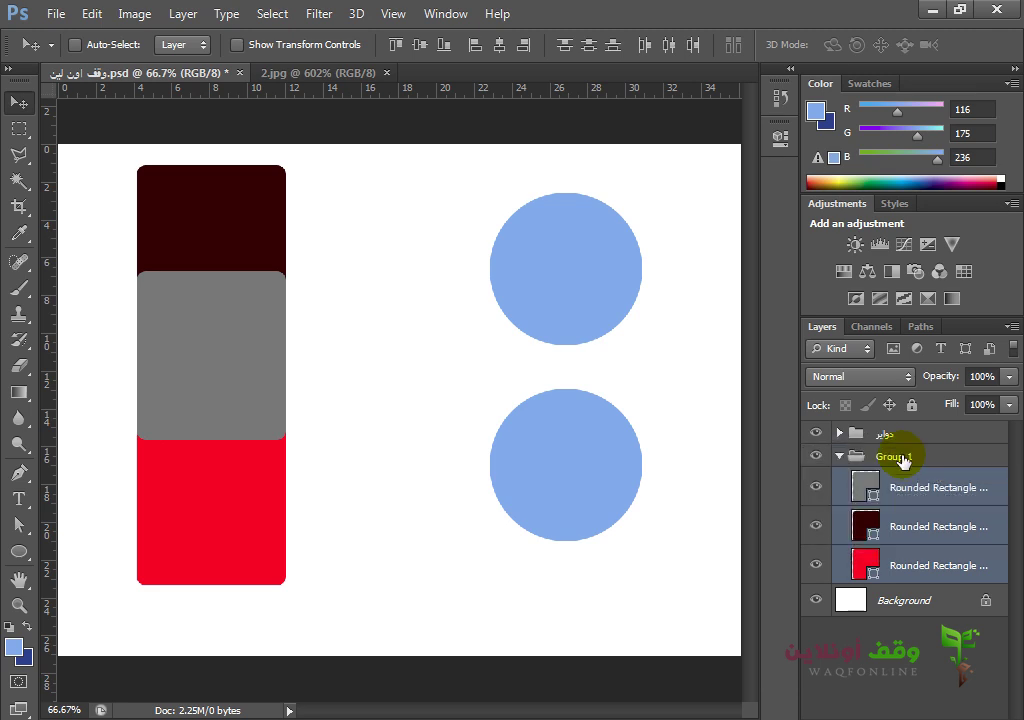
# Step: Collapse the rectangles group and name it مربعات
pyautogui.click(839, 456)
pyautogui.write('مربعات')
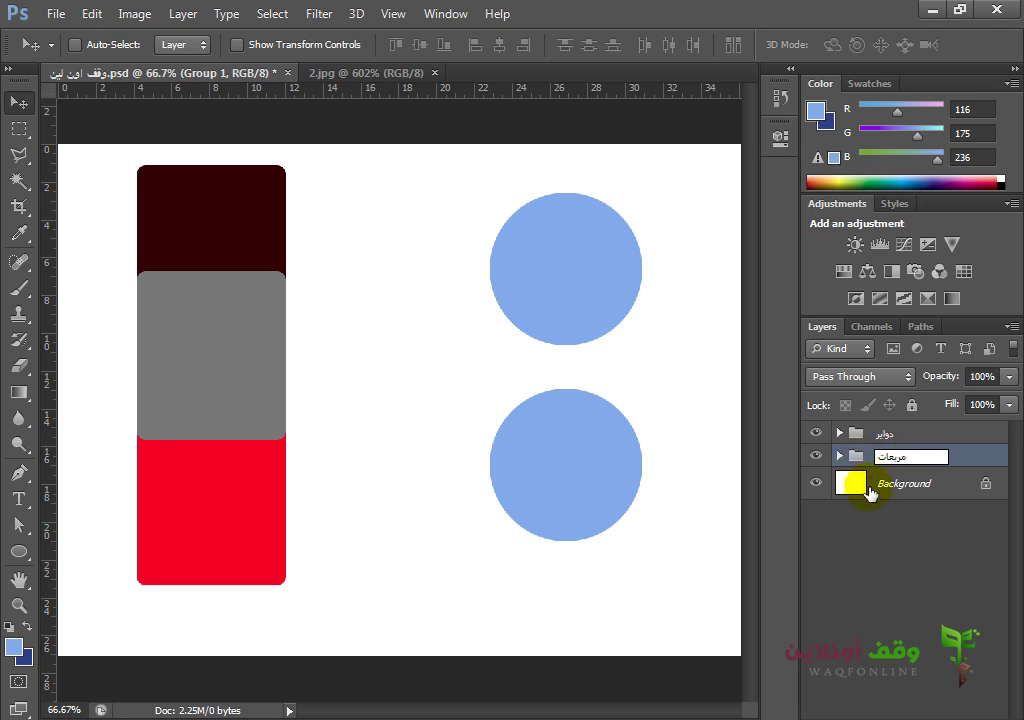
pyautogui.click(868, 485)
pyautogui.click(905, 458)
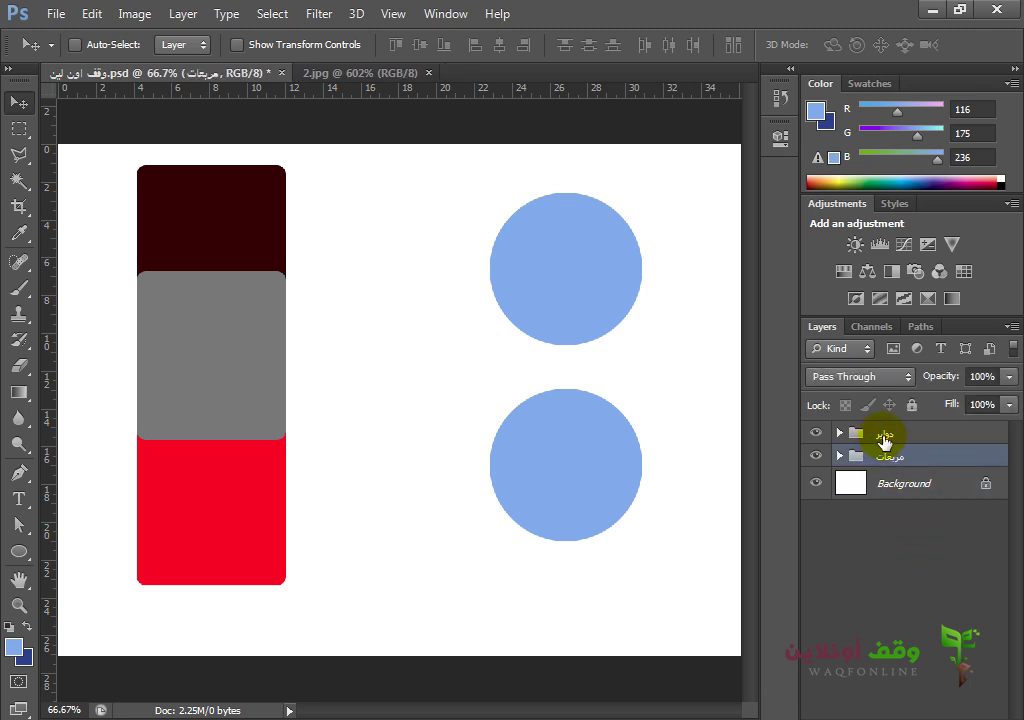
pyautogui.press('Return')
# Step: Nudge the مربعات rectangles and the دوایر circles slightly down and to the right
pyautogui.moveTo(229, 338)
pyautogui.mouseDown()
pyautogui.moveTo(341, 374)
pyautogui.moveTo(208, 358)
pyautogui.mouseUp()
pyautogui.click(941, 433)
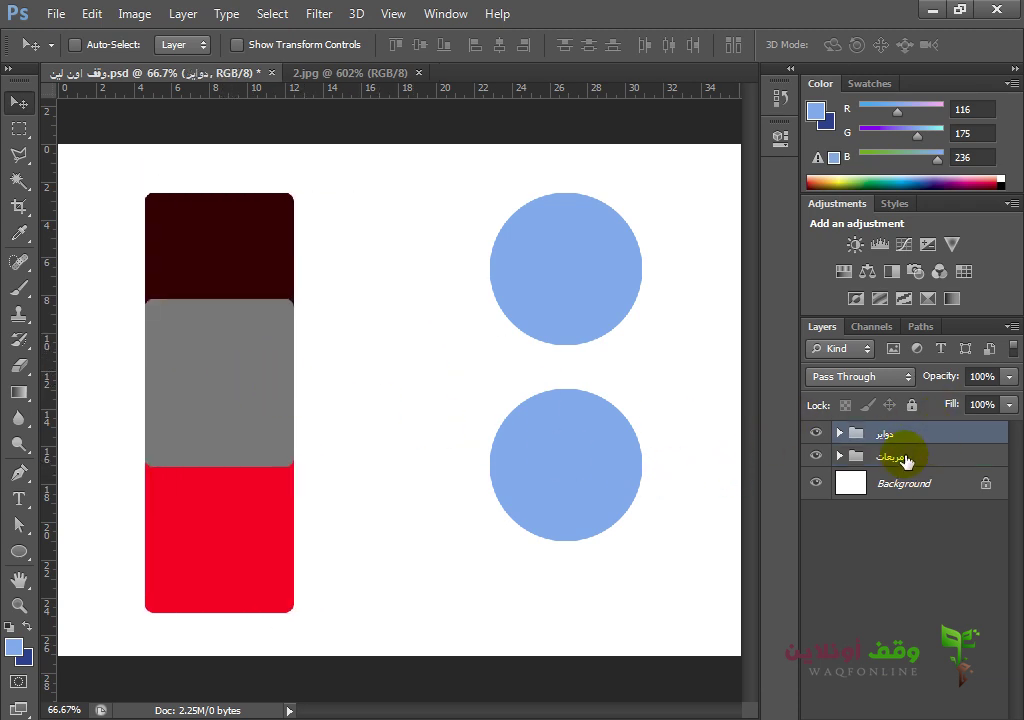
pyautogui.moveTo(592, 295)
pyautogui.mouseDown()
pyautogui.moveTo(607, 331)
pyautogui.moveTo(596, 311)
pyautogui.mouseUp()
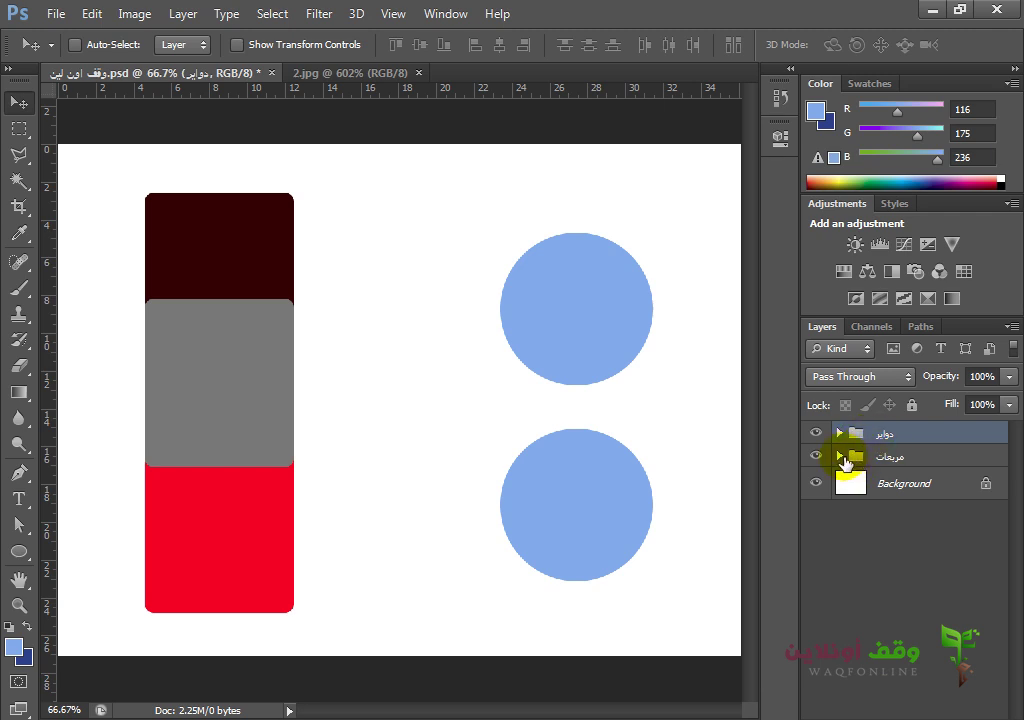
pyautogui.click(838, 456)
pyautogui.click(840, 452)
# Step: Turn off visibility of the دوایر and مربعات groups, leaving only the white Background
pyautogui.click(816, 434)
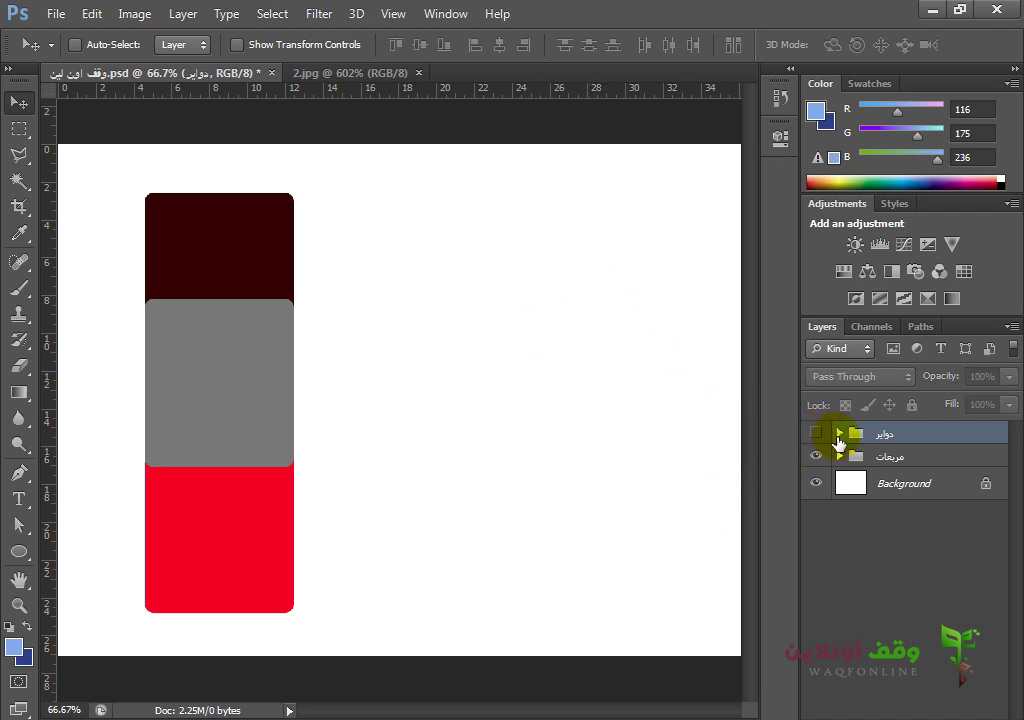
pyautogui.click(839, 435)
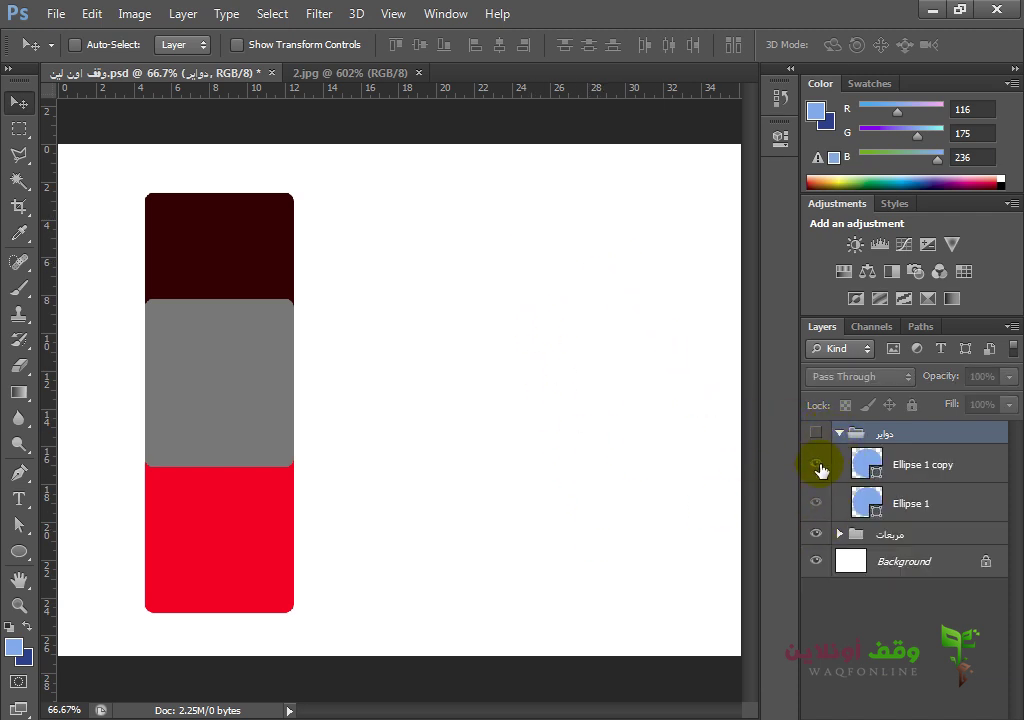
pyautogui.click(816, 434)
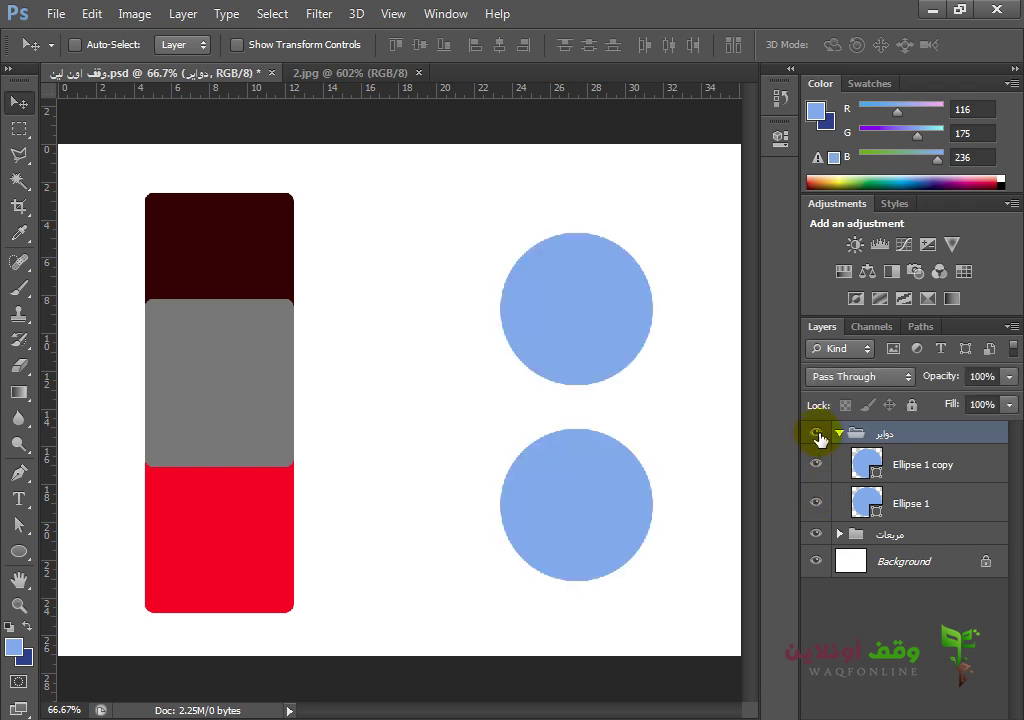
pyautogui.click(816, 434)
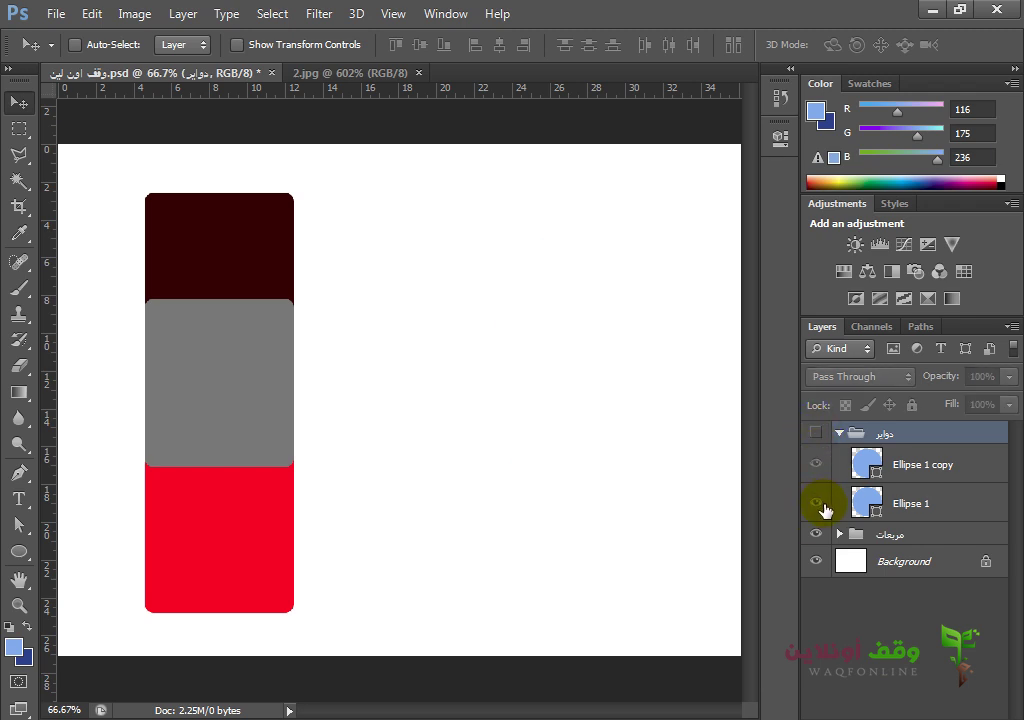
pyautogui.click(817, 535)
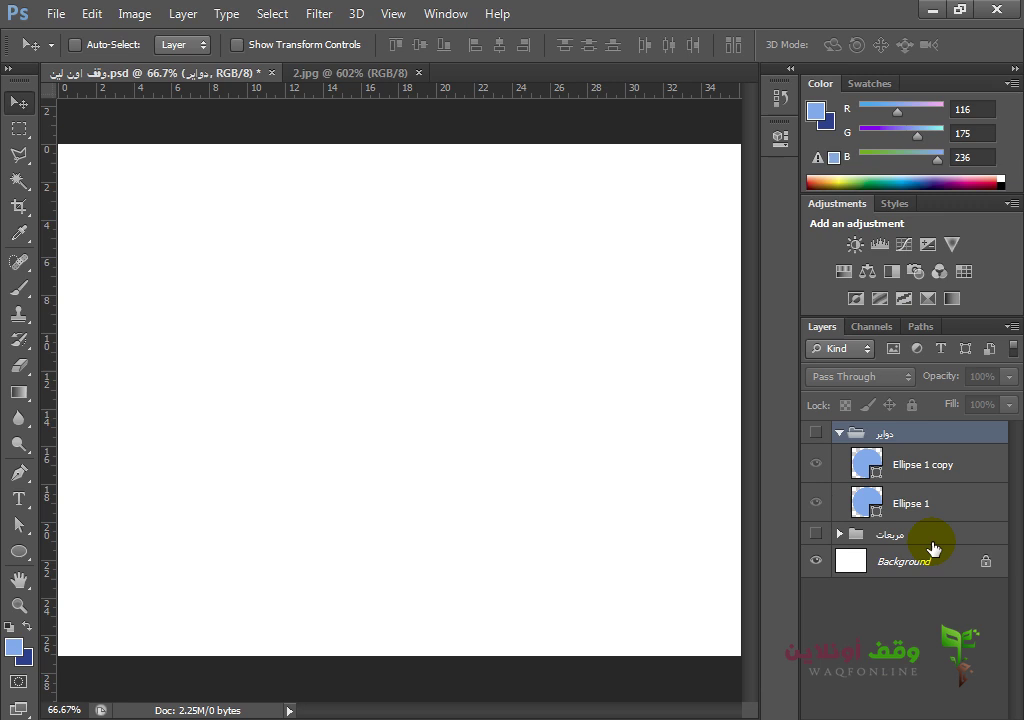
pyautogui.click(842, 434)
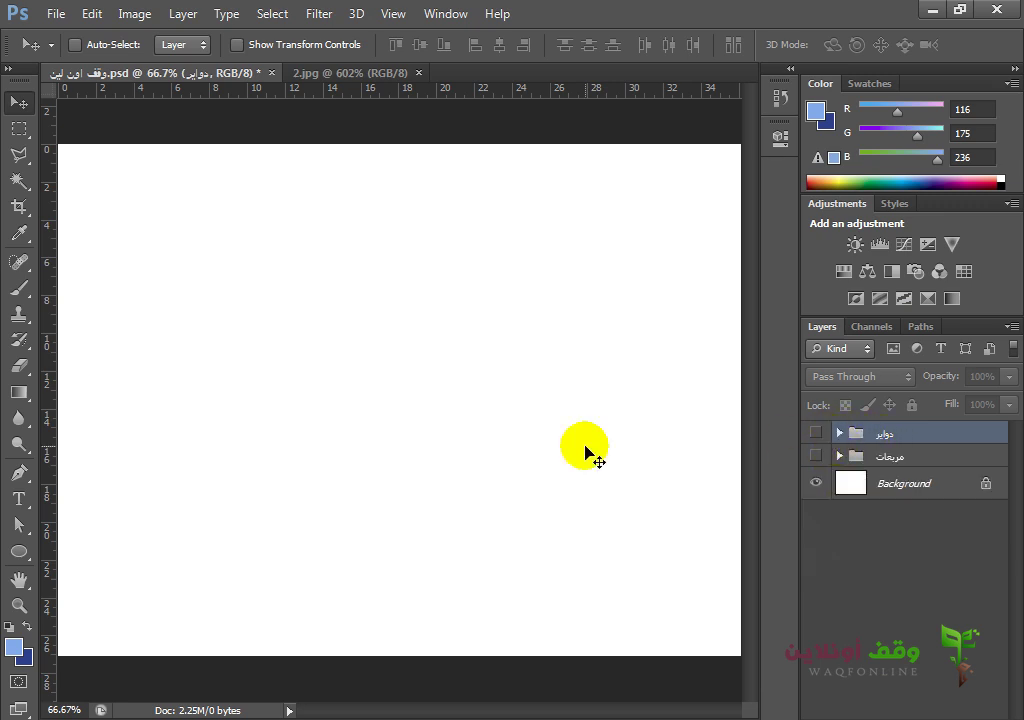
pyautogui.click(20, 551)
# Step: Draw a 243×252 px light-blue rounded square with 20 px corners near the canvas centre
pyautogui.rightClick(35, 561)
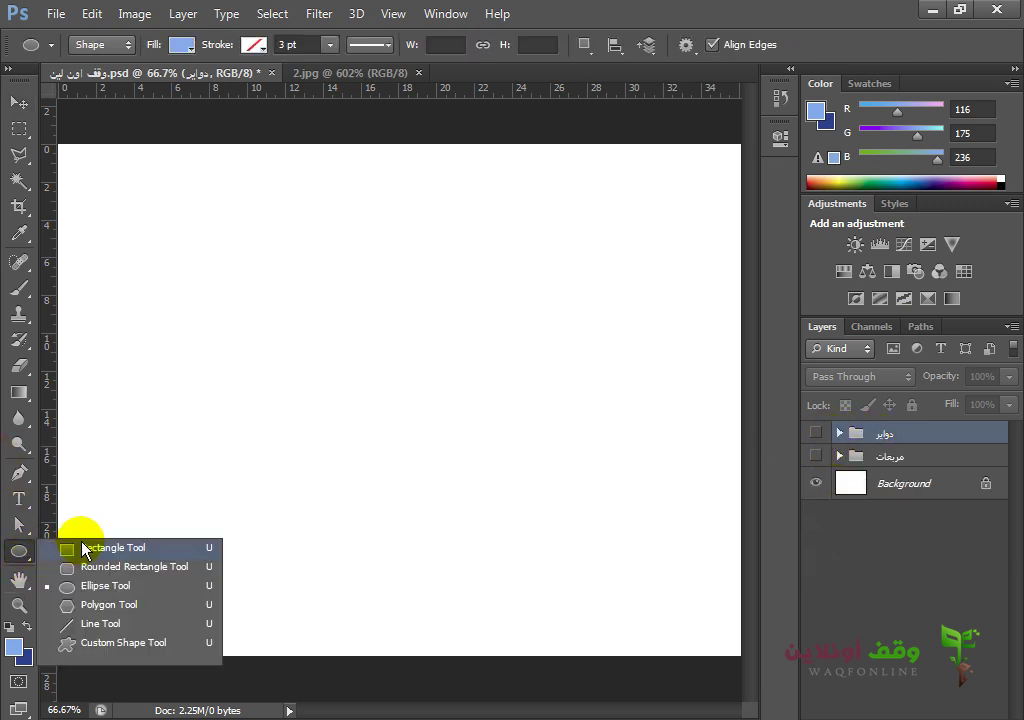
pyautogui.click(85, 565)
pyautogui.moveTo(496, 309); pyautogui.dragTo(335, 475)
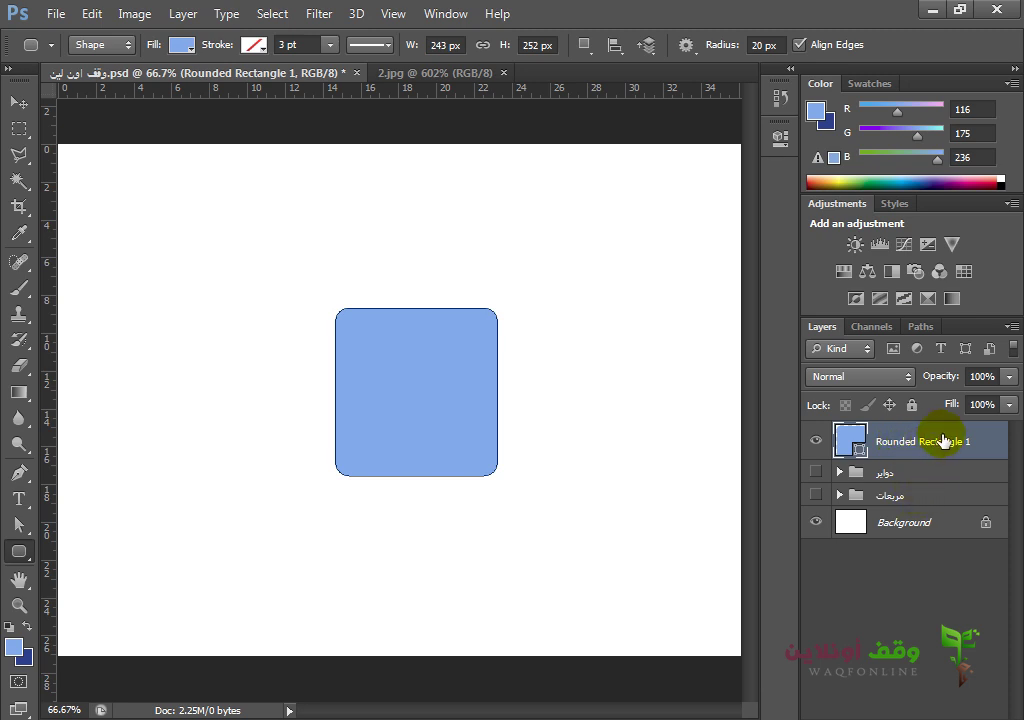
# Step: Duplicate the rounded square's layer and move the copy up and to the left
pyautogui.moveTo(937, 441)
pyautogui.mouseDown()
pyautogui.moveTo(974, 572)
pyautogui.moveTo(970, 712)
pyautogui.mouseUp()
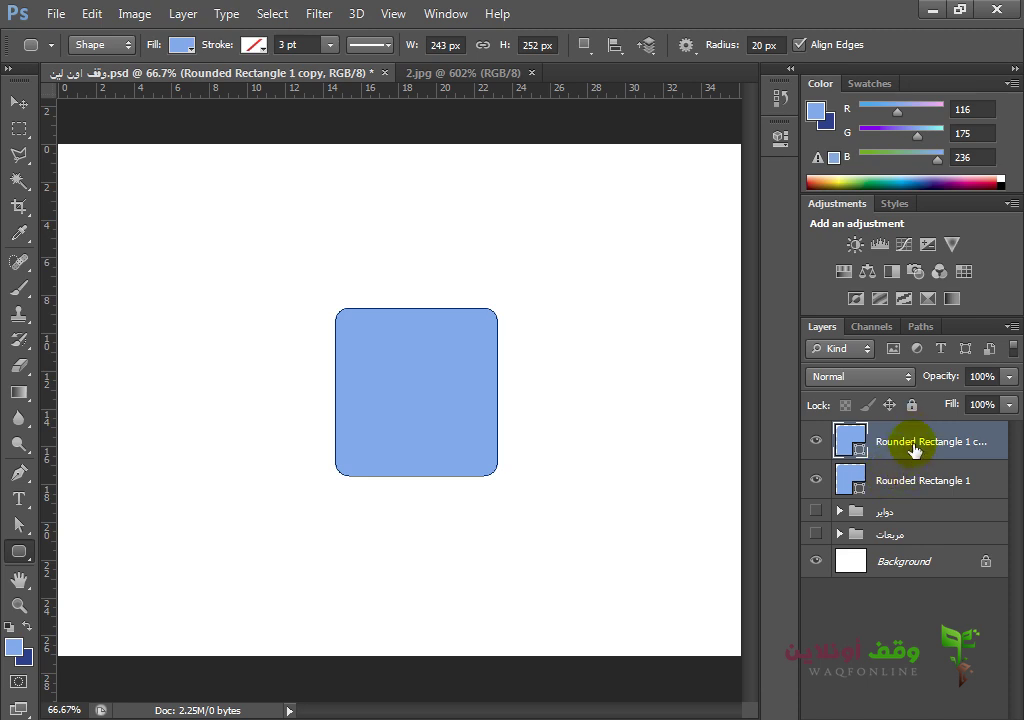
pyautogui.click(437, 388)
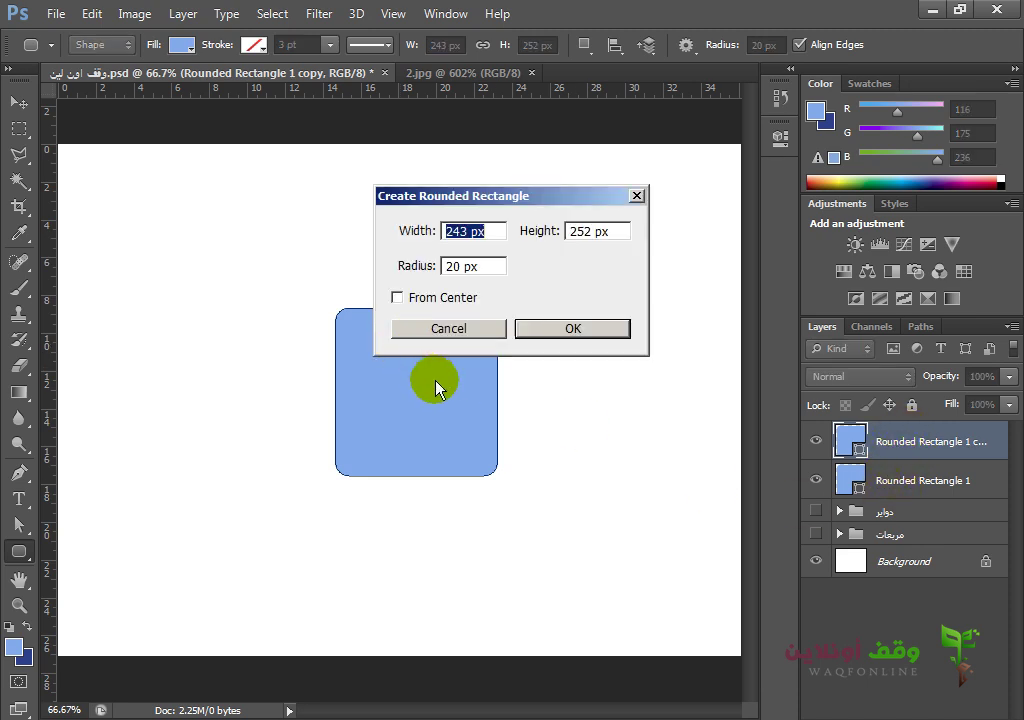
pyautogui.click(497, 333)
pyautogui.press('v')
pyautogui.moveTo(429, 389); pyautogui.dragTo(239, 332)
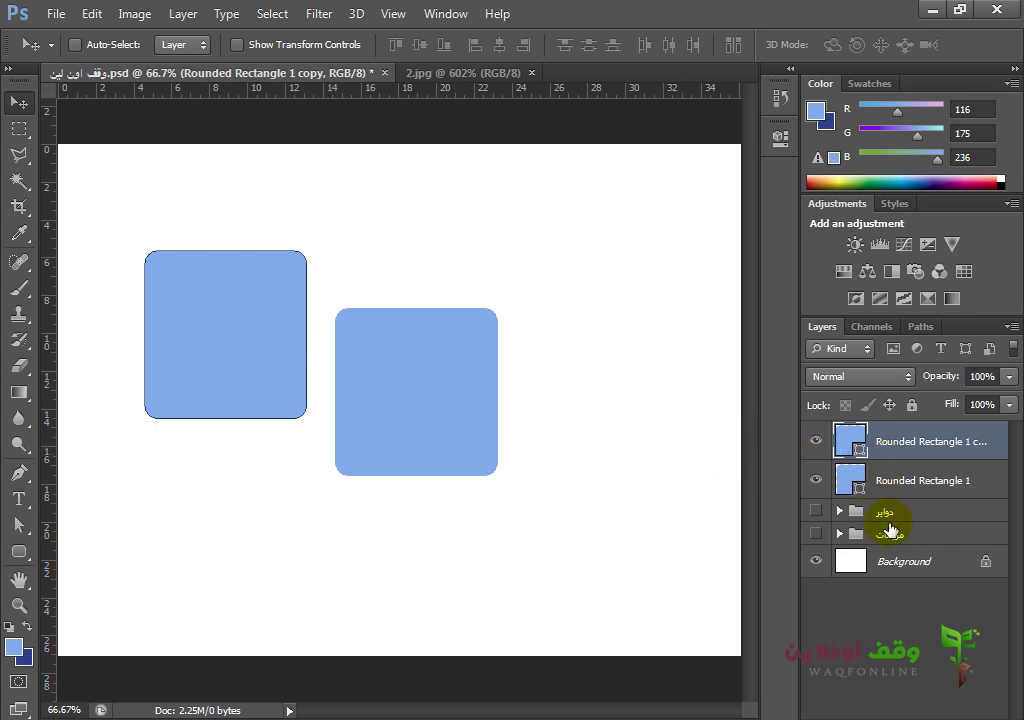
# Step: Duplicate the copied square via Duplicate Layer and move it to the upper right
pyautogui.rightClick(920, 444)
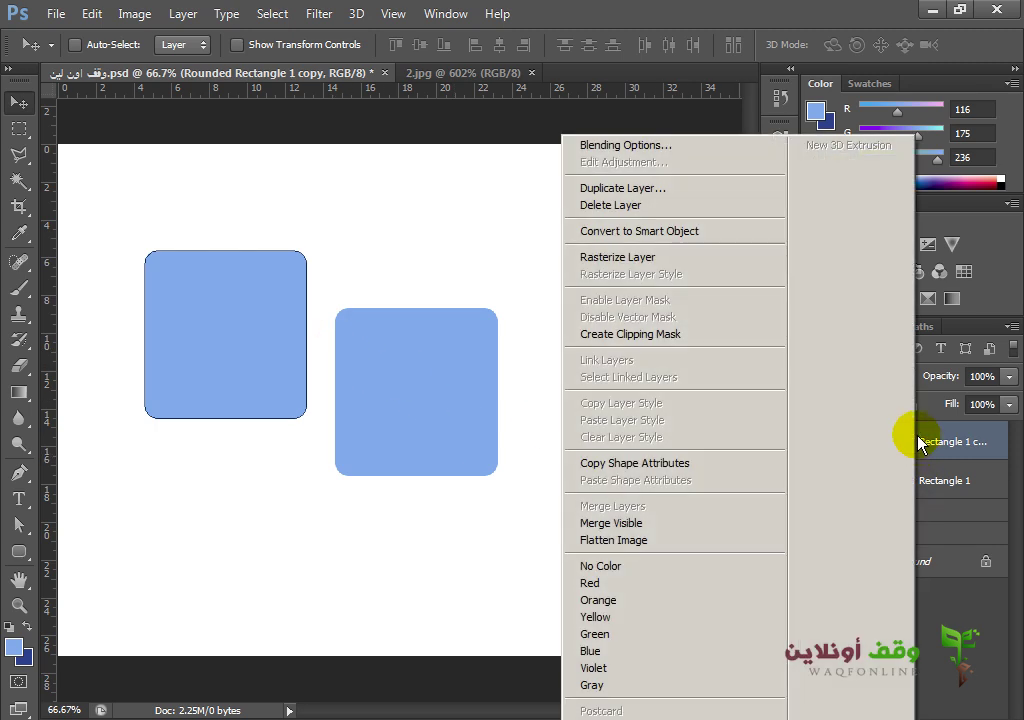
pyautogui.click(642, 189)
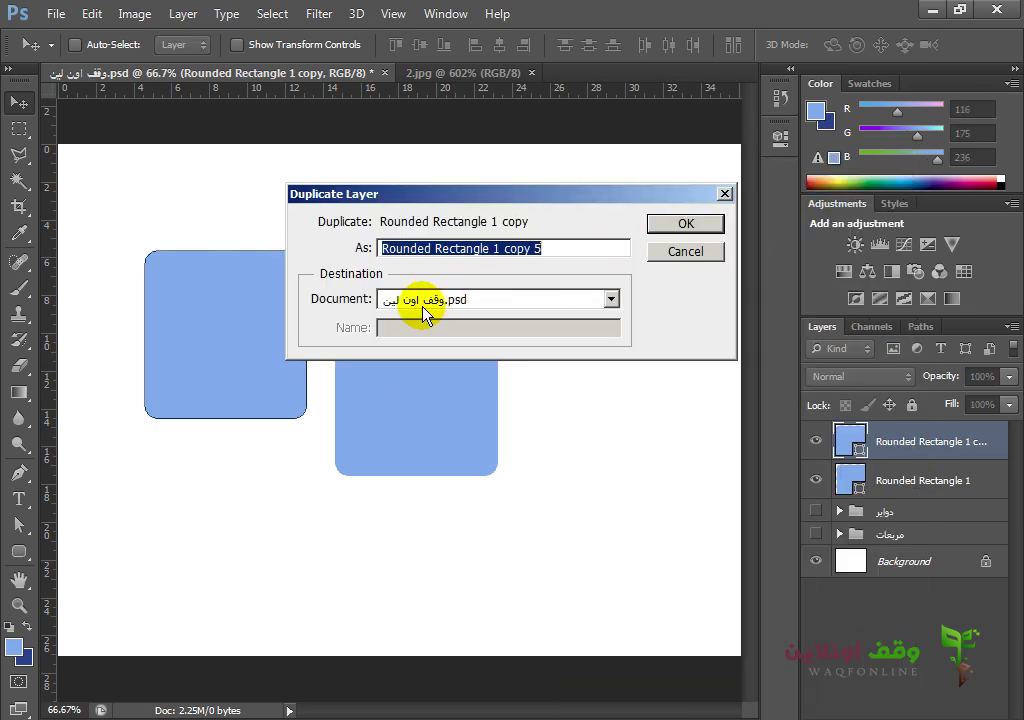
pyautogui.click(587, 249)
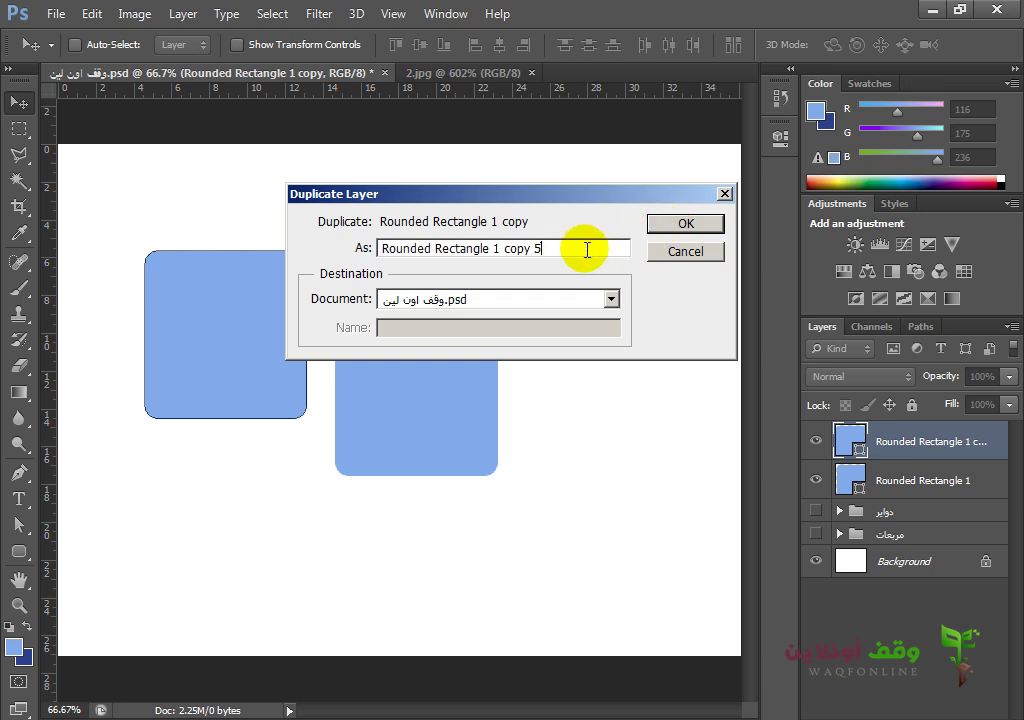
pyautogui.moveTo(587, 249); pyautogui.dragTo(366, 245)
pyautogui.click(690, 225)
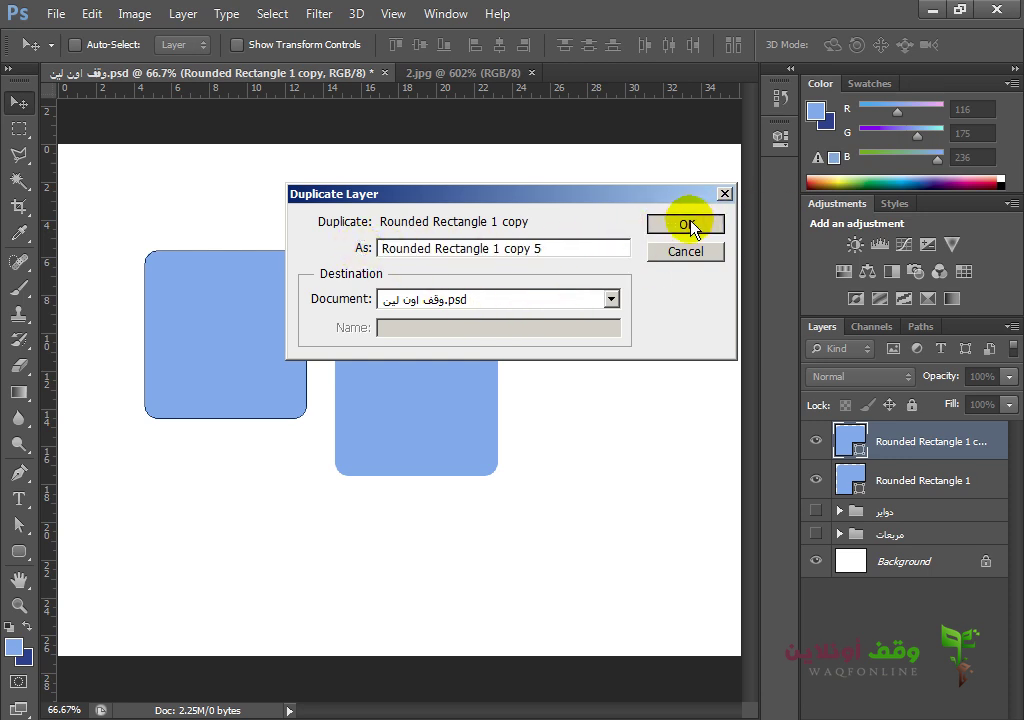
pyautogui.moveTo(283, 285); pyautogui.dragTo(629, 246)
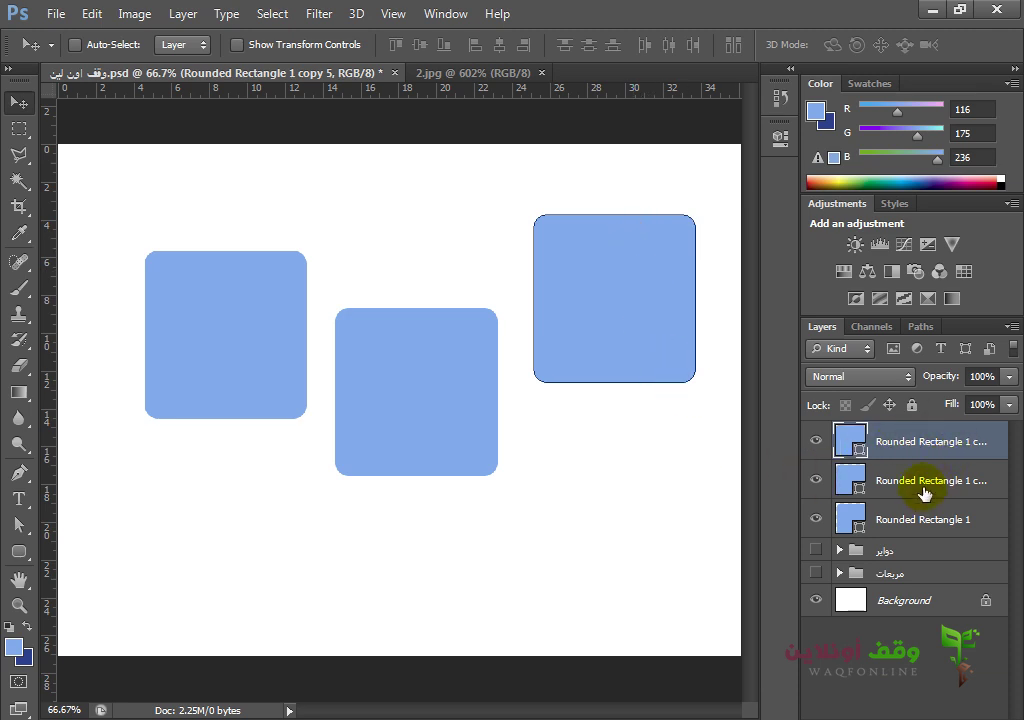
# Step: Make a Ctrl+J copy at the lower right, then select all four rounded square layers
pyautogui.hotkey('ctrl', 'j')
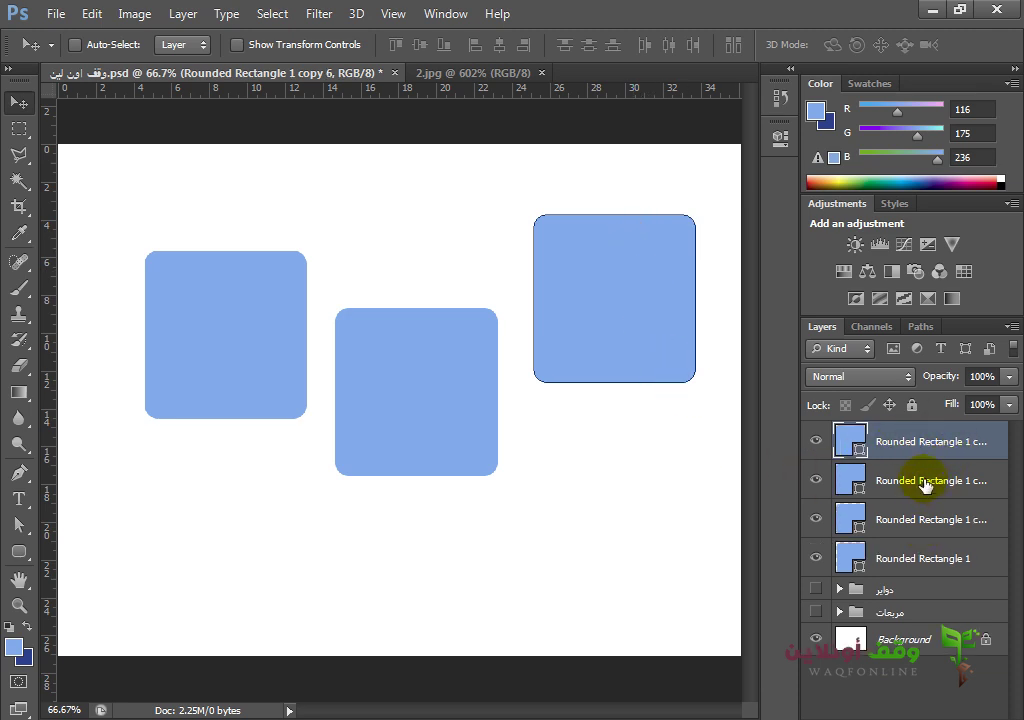
pyautogui.moveTo(569, 318); pyautogui.dragTo(595, 540)
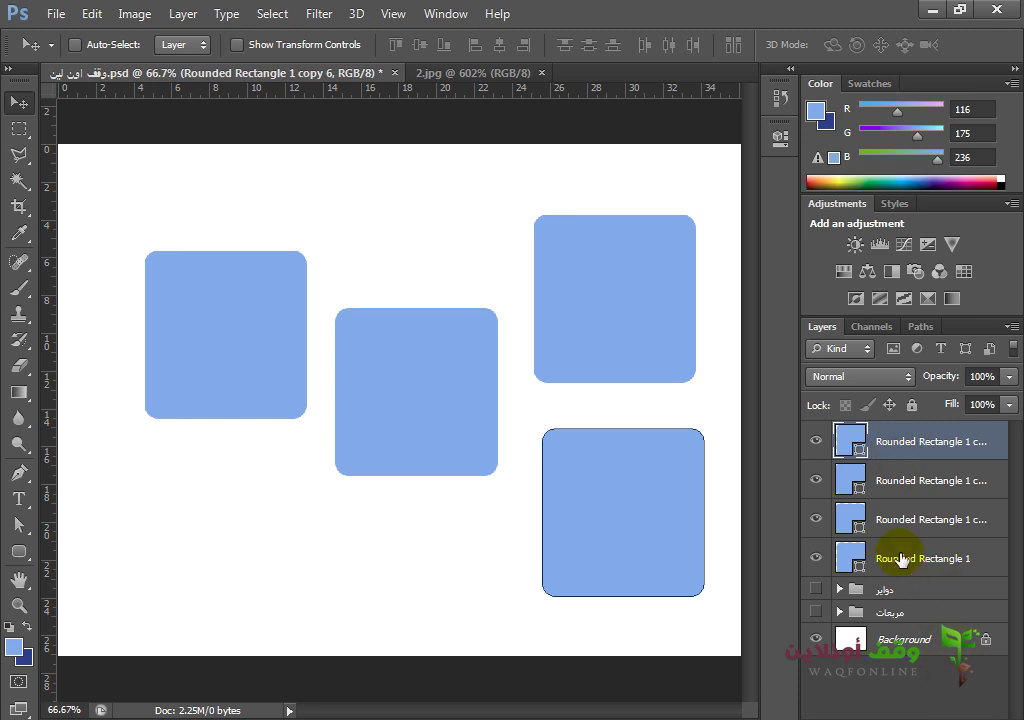
pyautogui.rightClick(895, 447)
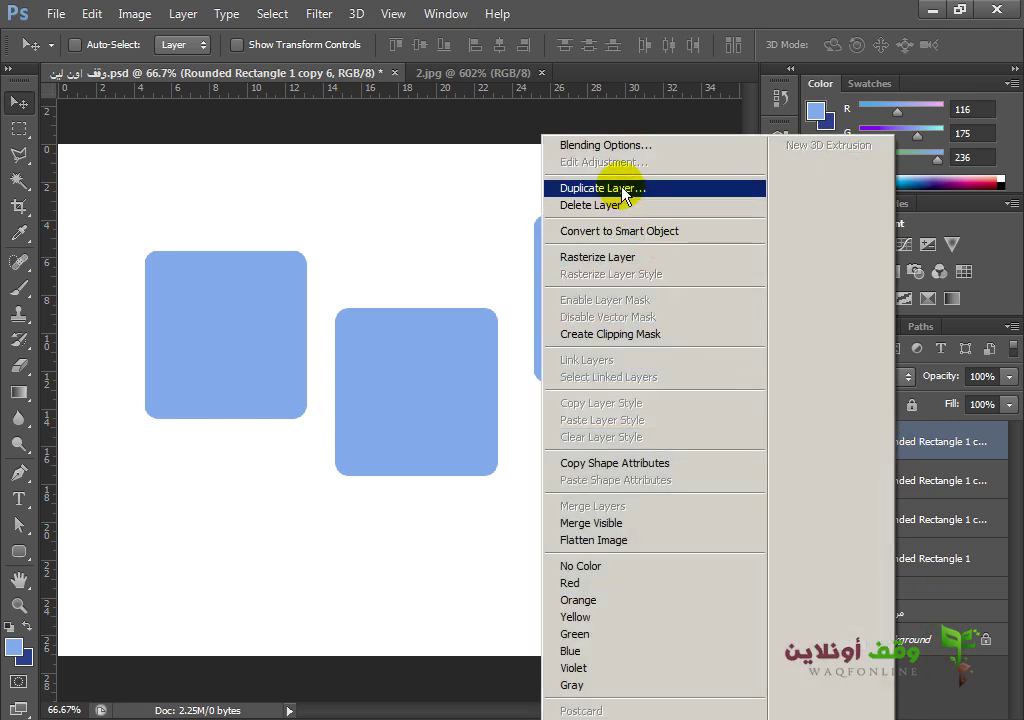
pyautogui.click(961, 435)
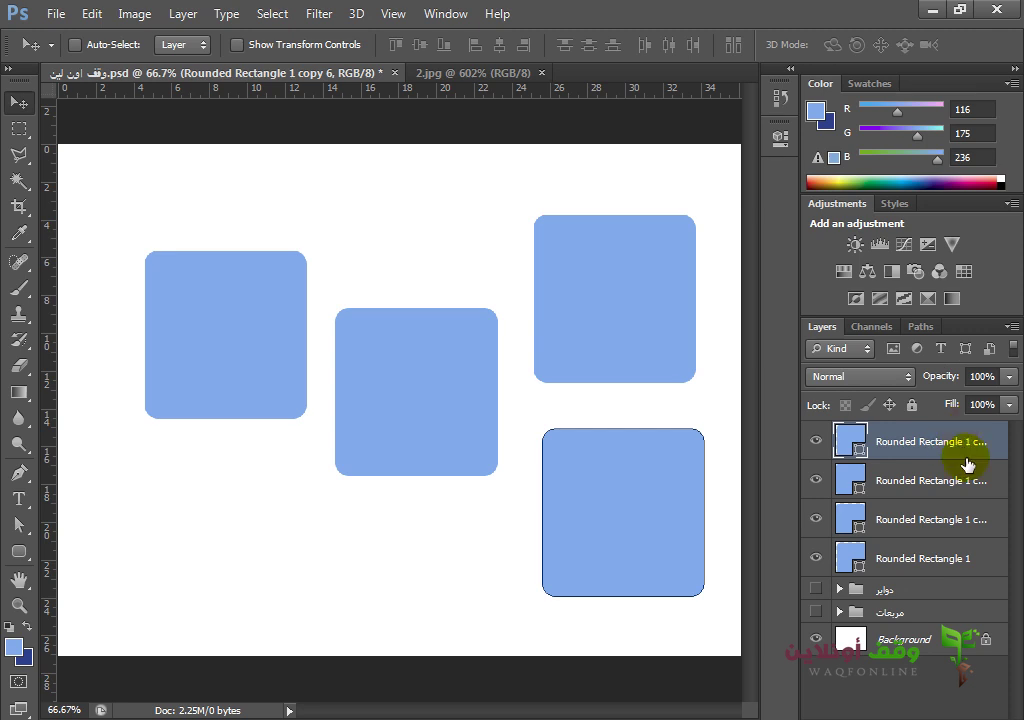
pyautogui.keyDown('shift'); pyautogui.click(958, 560); pyautogui.keyUp('shift')
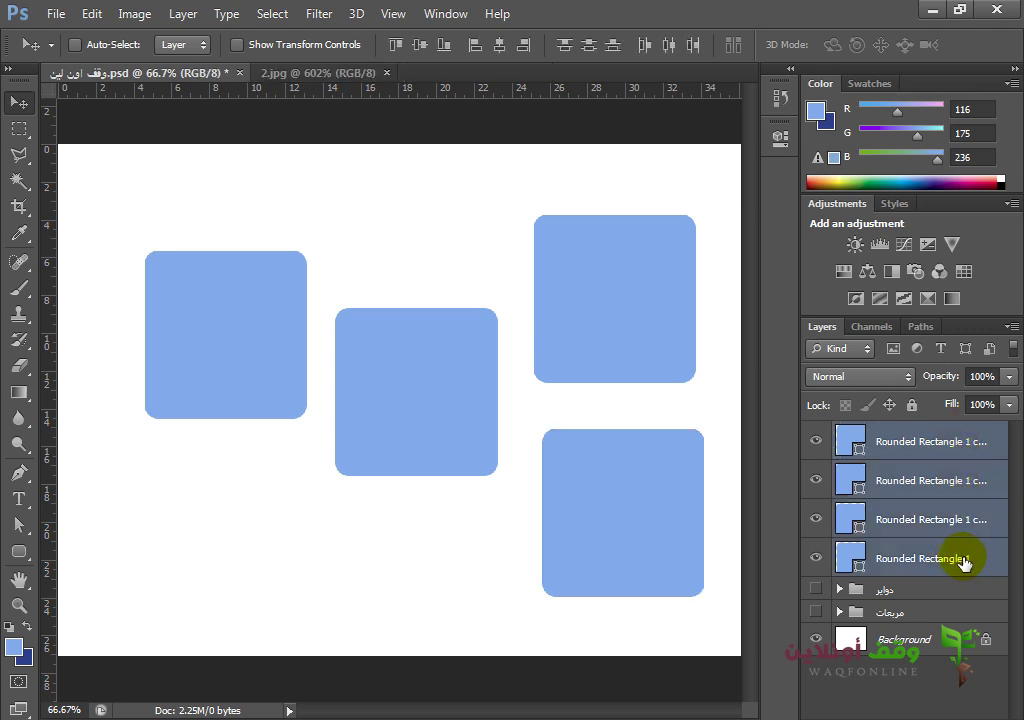
pyautogui.moveTo(967, 555)
pyautogui.mouseDown()
pyautogui.moveTo(965, 675)
pyautogui.moveTo(997, 570)
pyautogui.mouseUp()
pyautogui.click(992, 562)
pyautogui.click(925, 440)
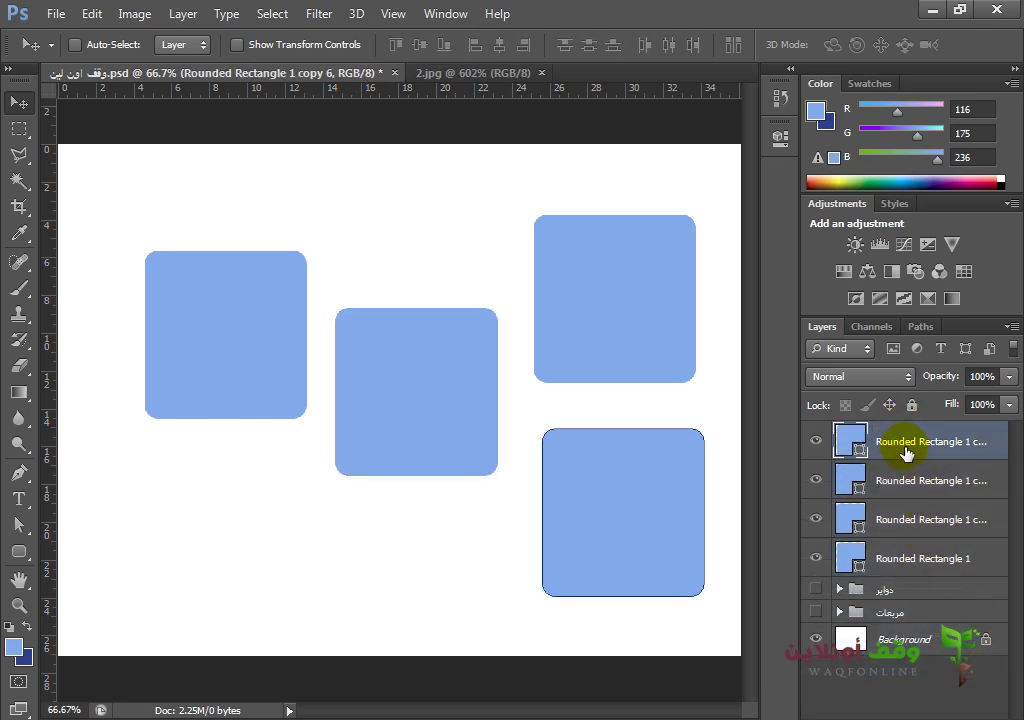
pyautogui.keyDown('shift'); pyautogui.click(895, 481); pyautogui.keyUp('shift')
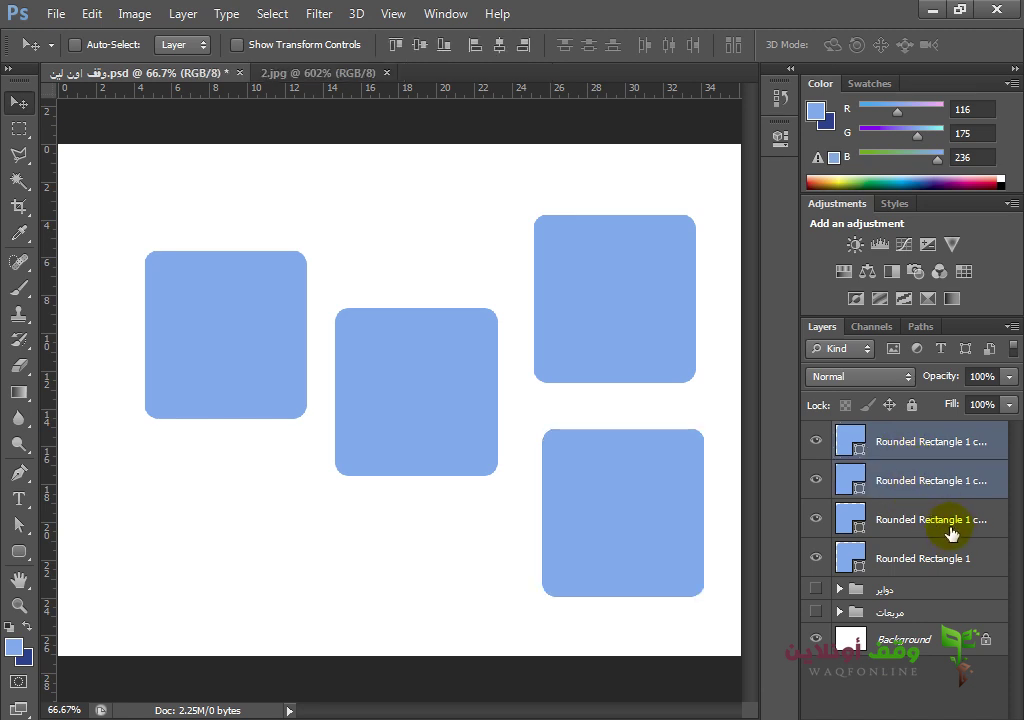
pyautogui.keyDown('shift'); pyautogui.click(950, 533); pyautogui.keyUp('shift')
pyautogui.keyDown('shift'); pyautogui.click(925, 555); pyautogui.keyUp('shift')
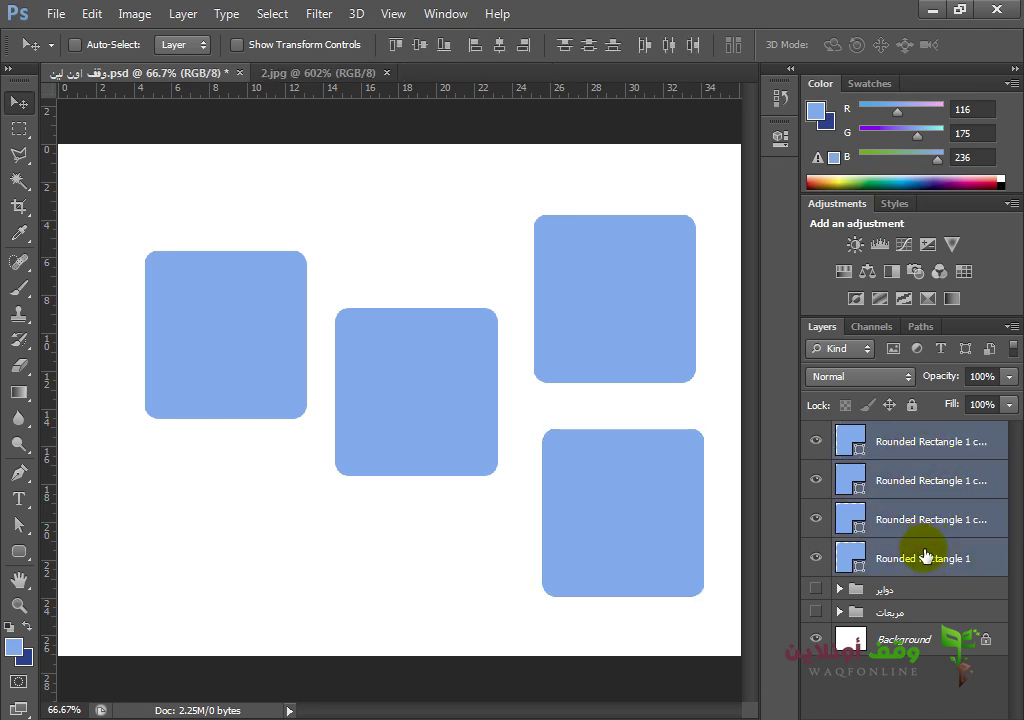
pyautogui.moveTo(950, 574); pyautogui.dragTo(952, 556)
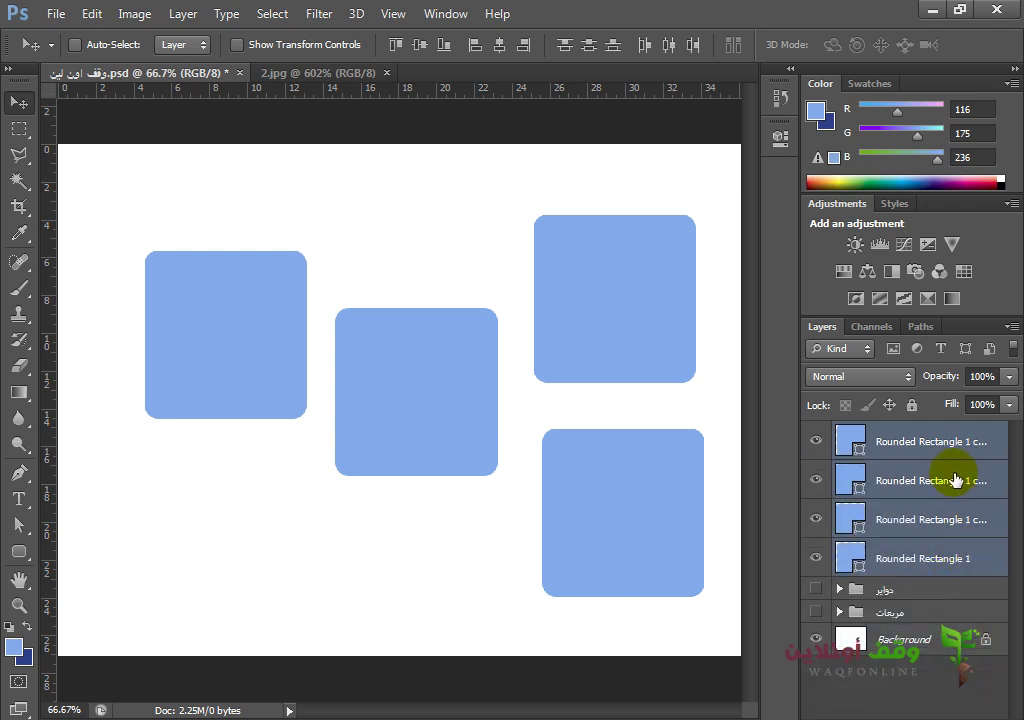
pyautogui.click(895, 442)
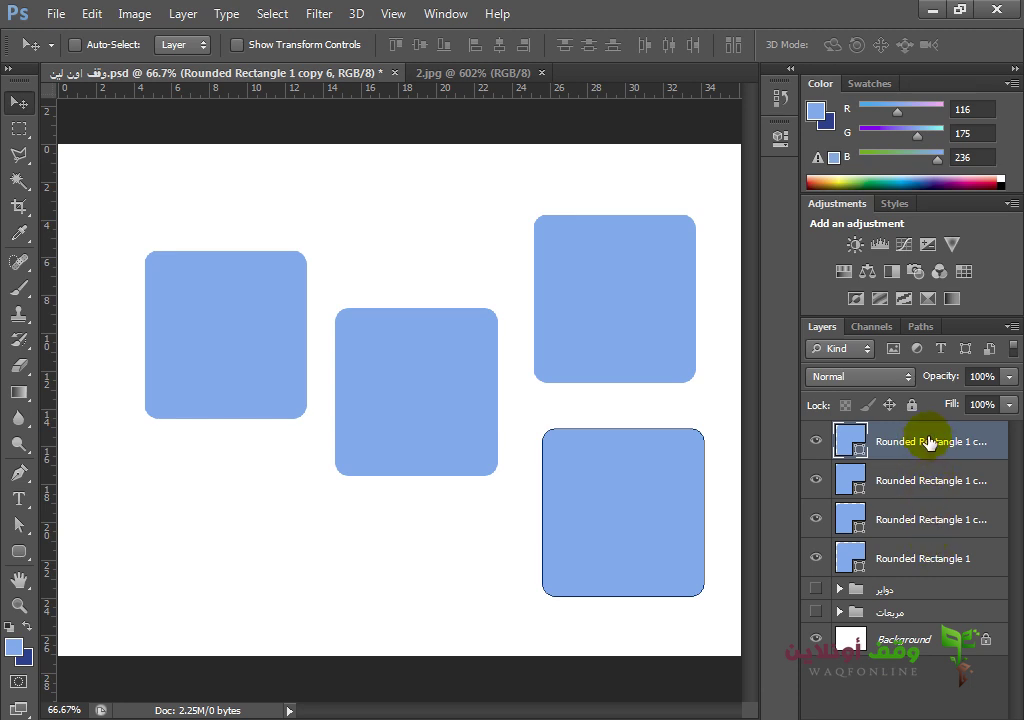
pyautogui.keyDown('ctrl'); pyautogui.click(933, 481); pyautogui.keyUp('ctrl')
pyautogui.keyDown('ctrl'); pyautogui.click(940, 522); pyautogui.keyUp('ctrl')
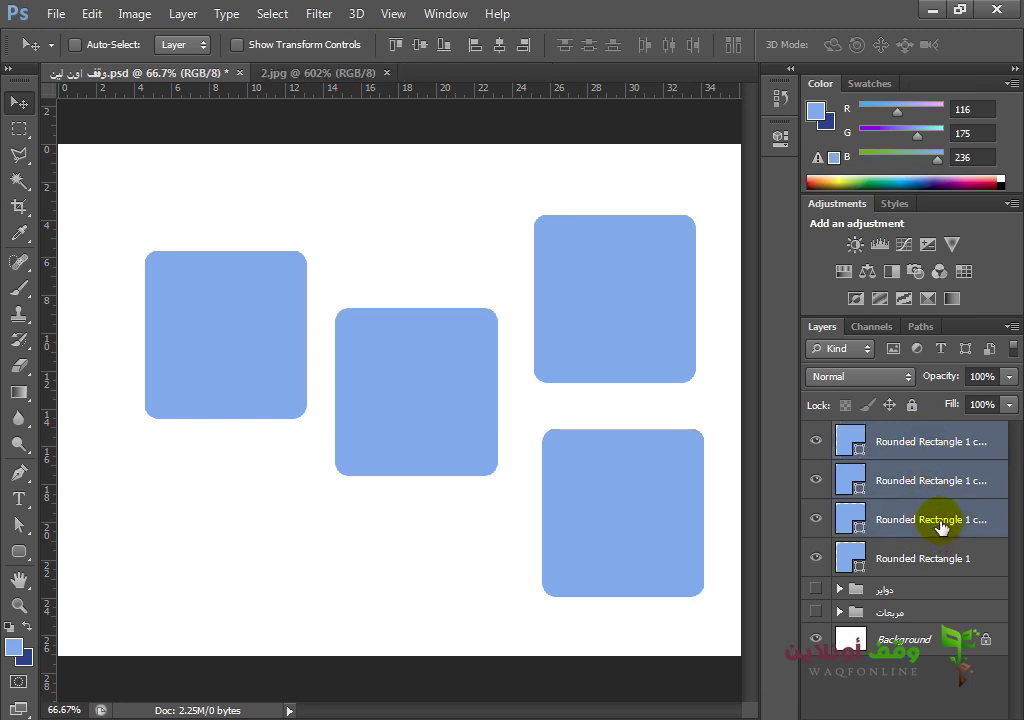
pyautogui.keyDown('ctrl'); pyautogui.click(944, 551); pyautogui.keyUp('ctrl')
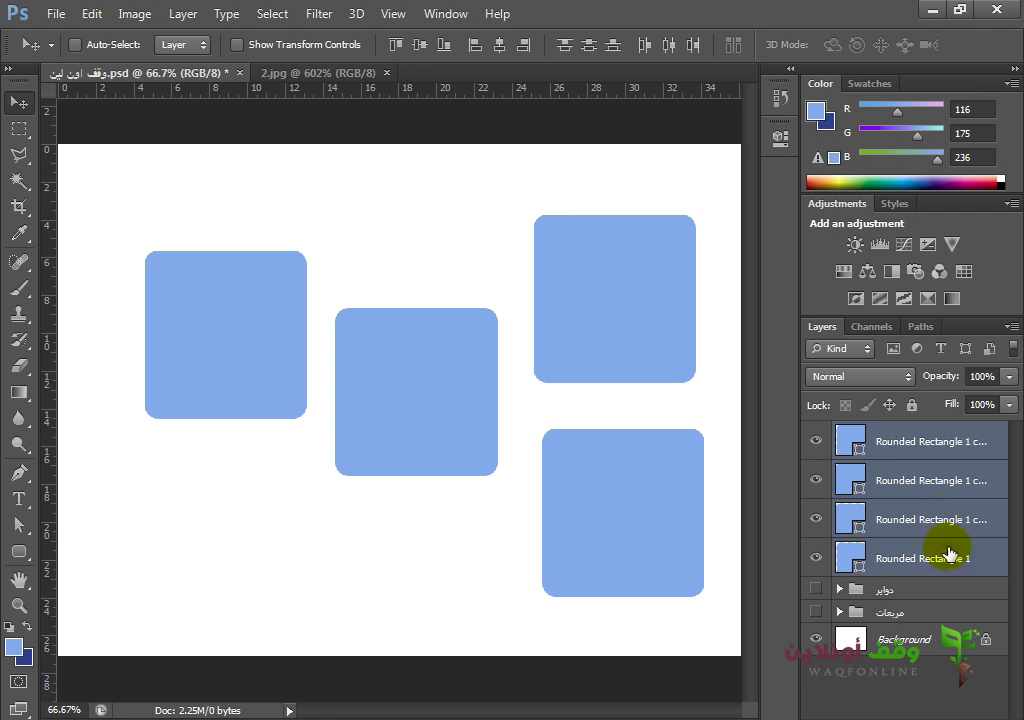
pyautogui.click(934, 456)
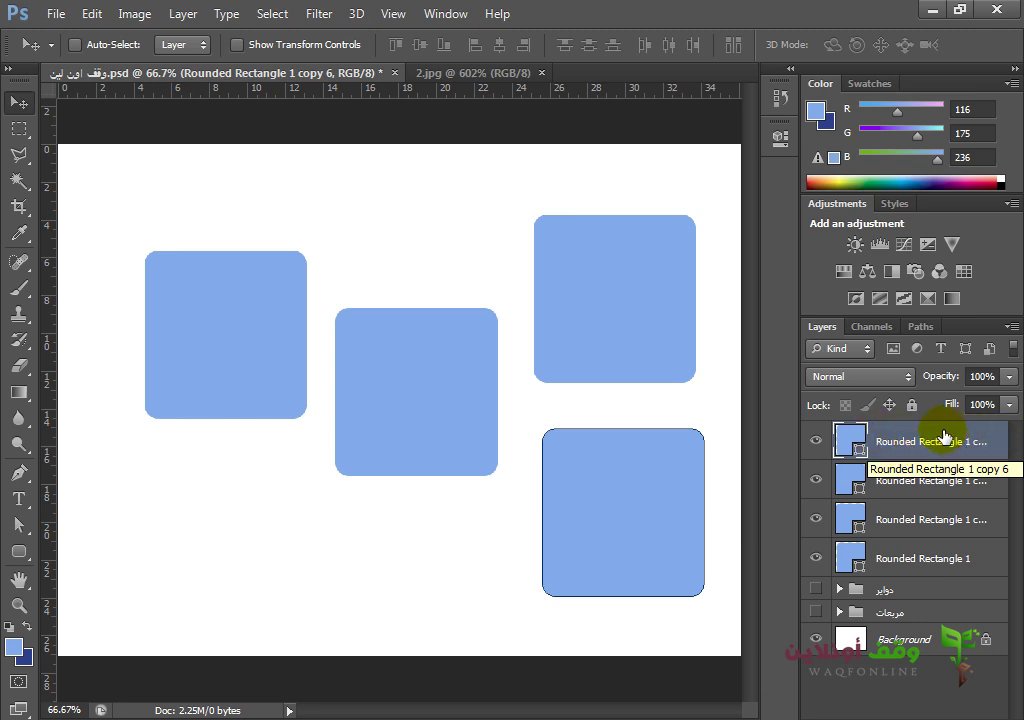
pyautogui.keyDown('shift'); pyautogui.click(957, 557); pyautogui.keyUp('shift')
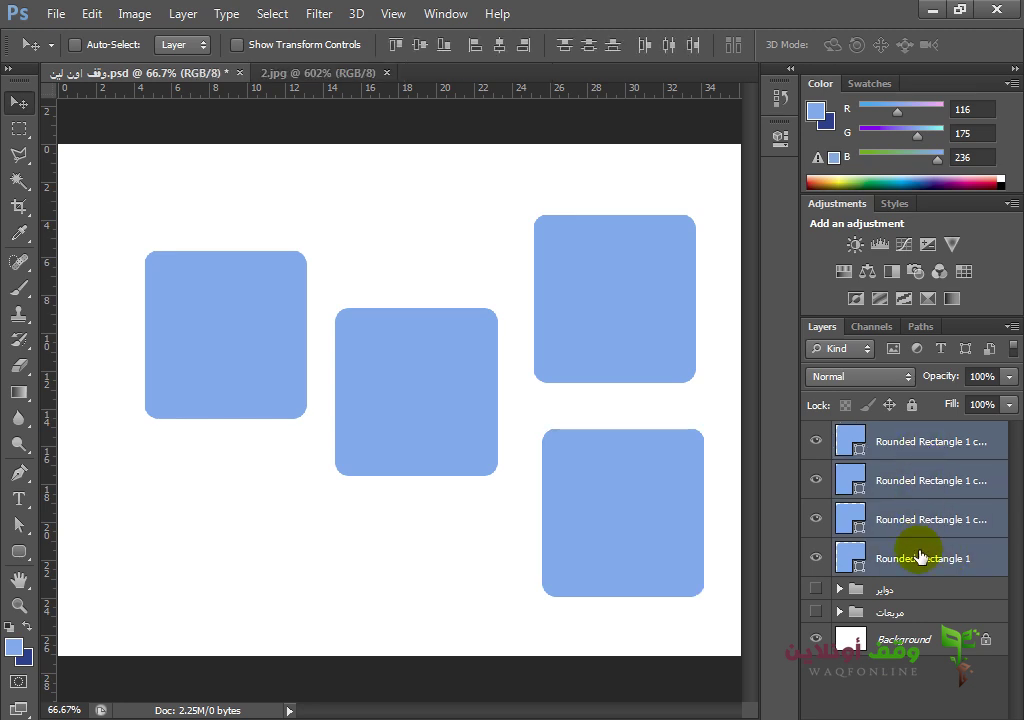
pyautogui.click(937, 447)
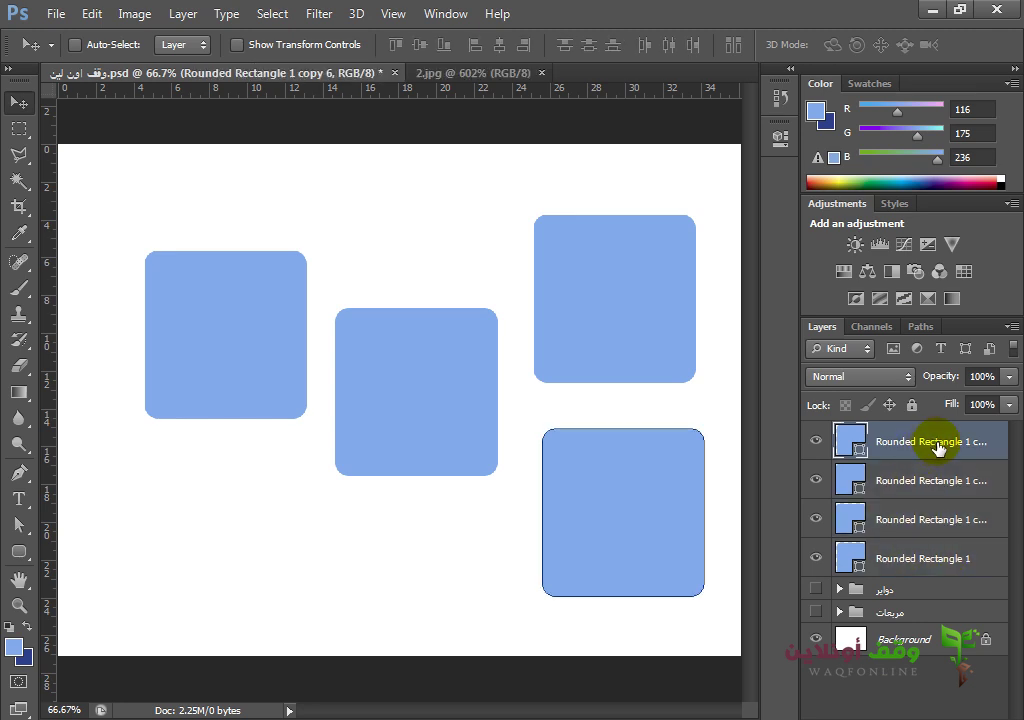
pyautogui.keyDown('shift'); pyautogui.click(940, 482); pyautogui.keyUp('shift')
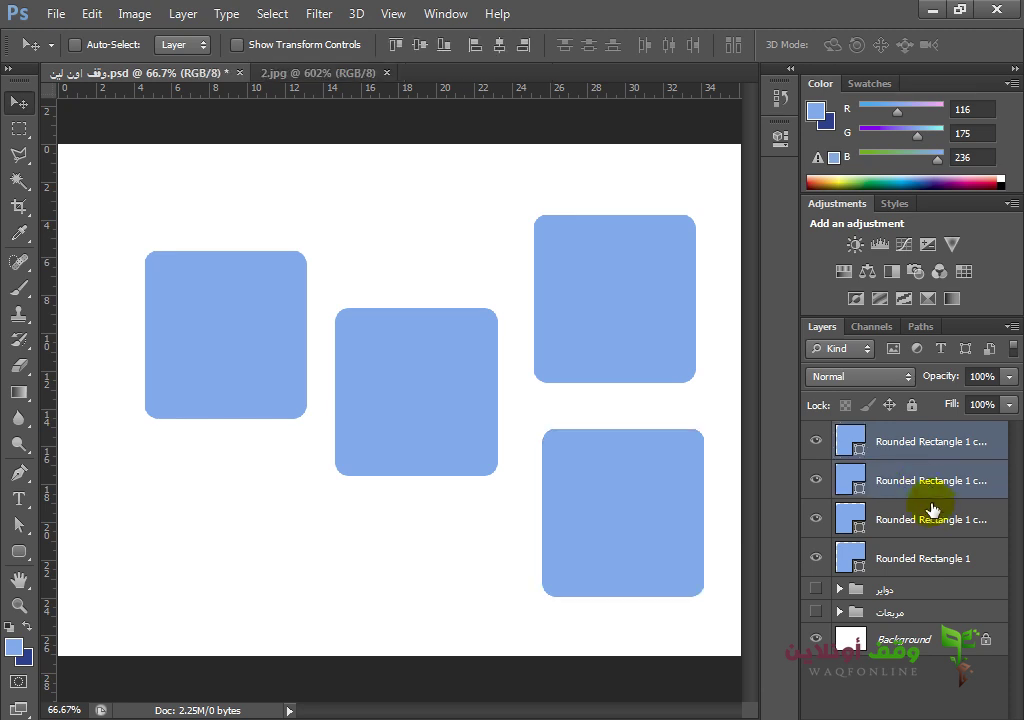
pyautogui.keyDown('shift'); pyautogui.click(951, 522); pyautogui.keyUp('shift')
pyautogui.keyDown('shift'); pyautogui.click(953, 557); pyautogui.keyUp('shift')
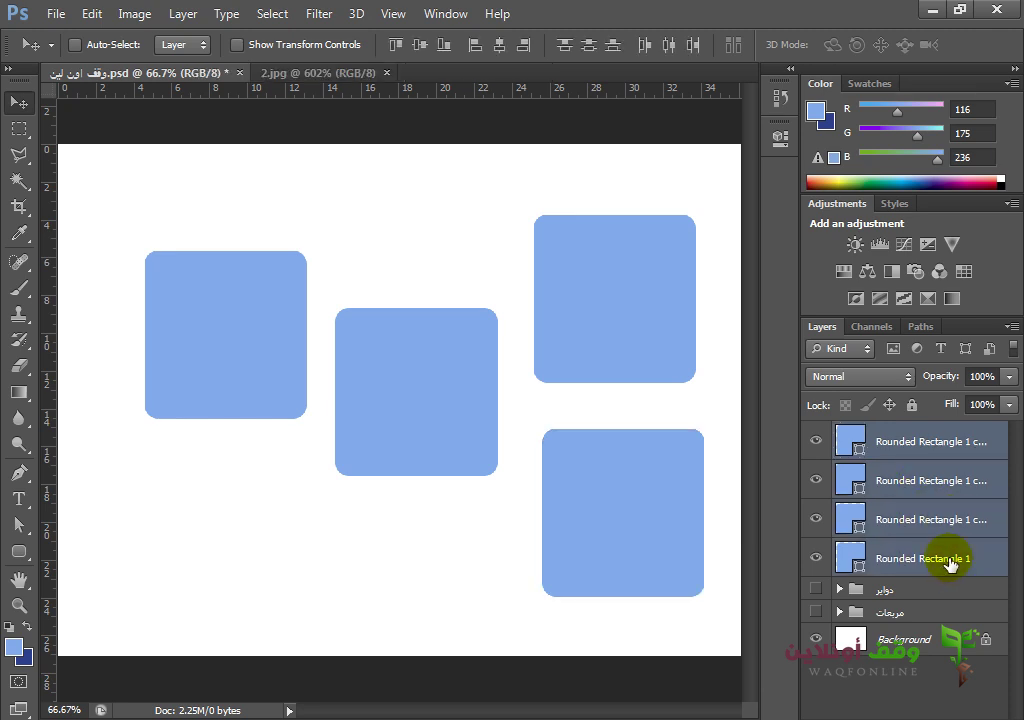
pyautogui.click(944, 447)
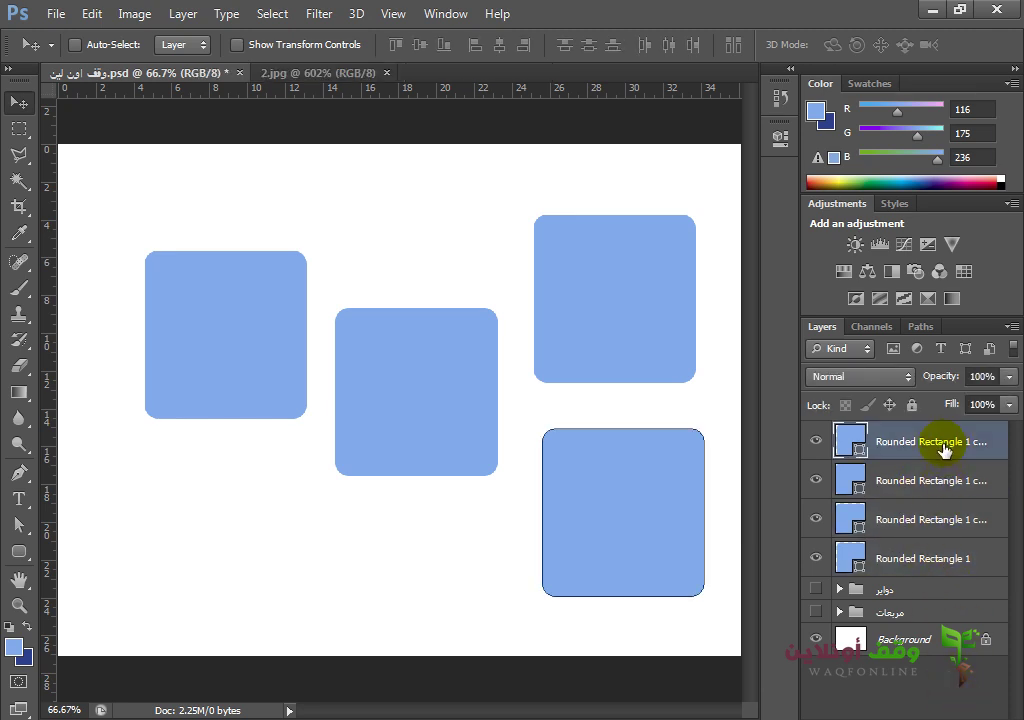
pyautogui.keyDown('shift'); pyautogui.click(921, 561); pyautogui.keyUp('shift')
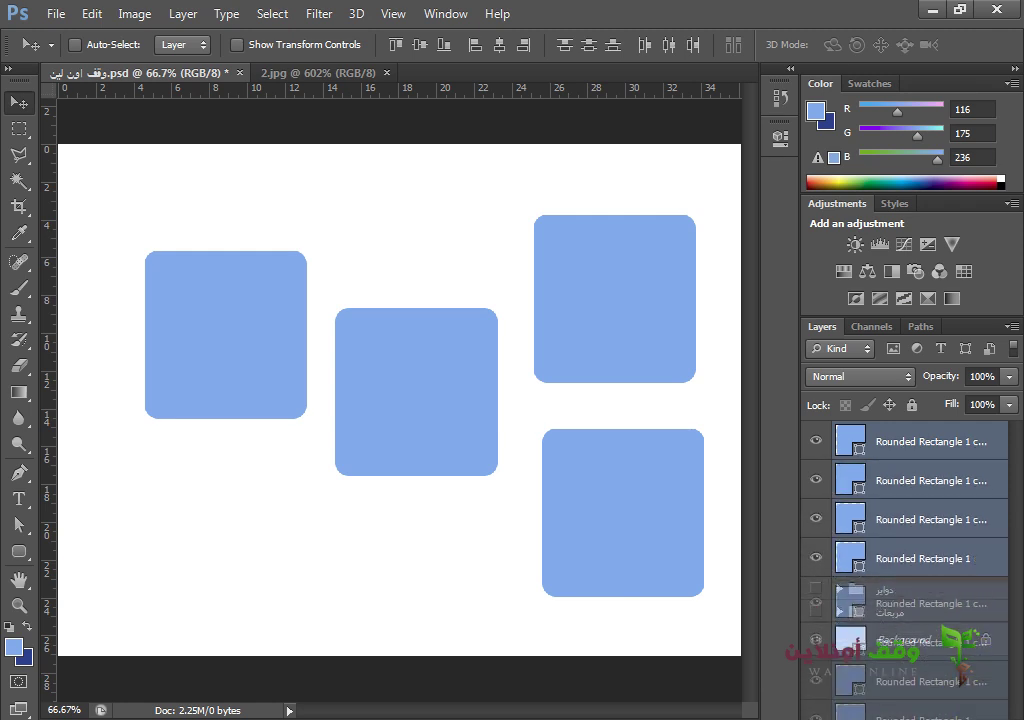
# Step: Trash the four rounded square layers and turn the دوایر and مربعات groups back on
pyautogui.moveTo(953, 568); pyautogui.dragTo(990, 693)
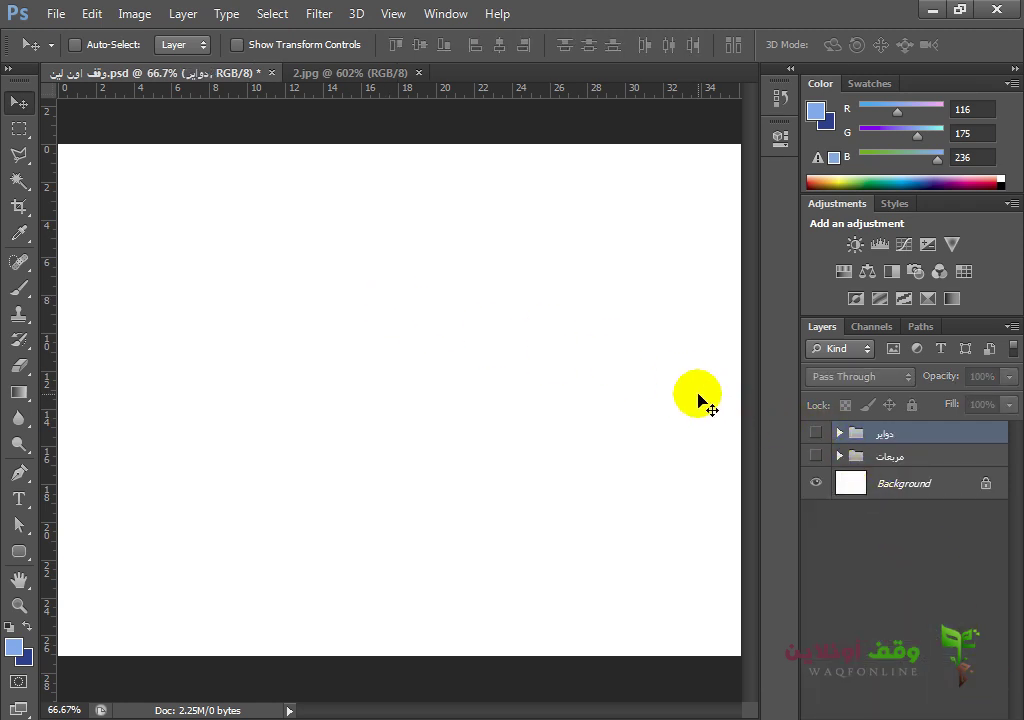
pyautogui.click(818, 436)
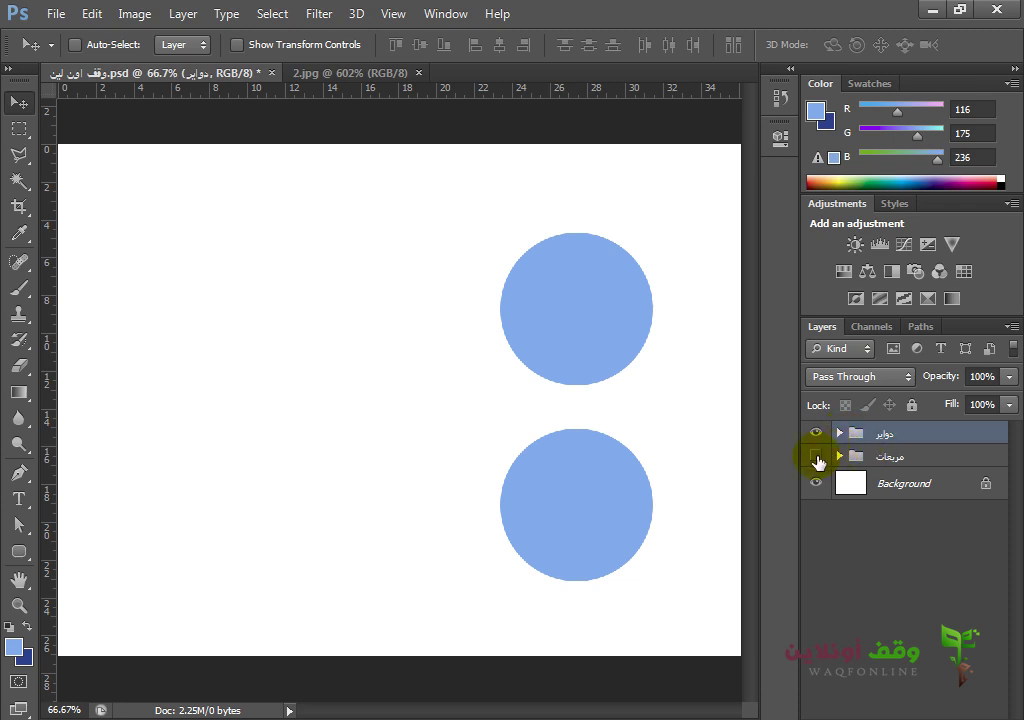
pyautogui.click(817, 458)
pyautogui.click(839, 434)
pyautogui.click(839, 434)
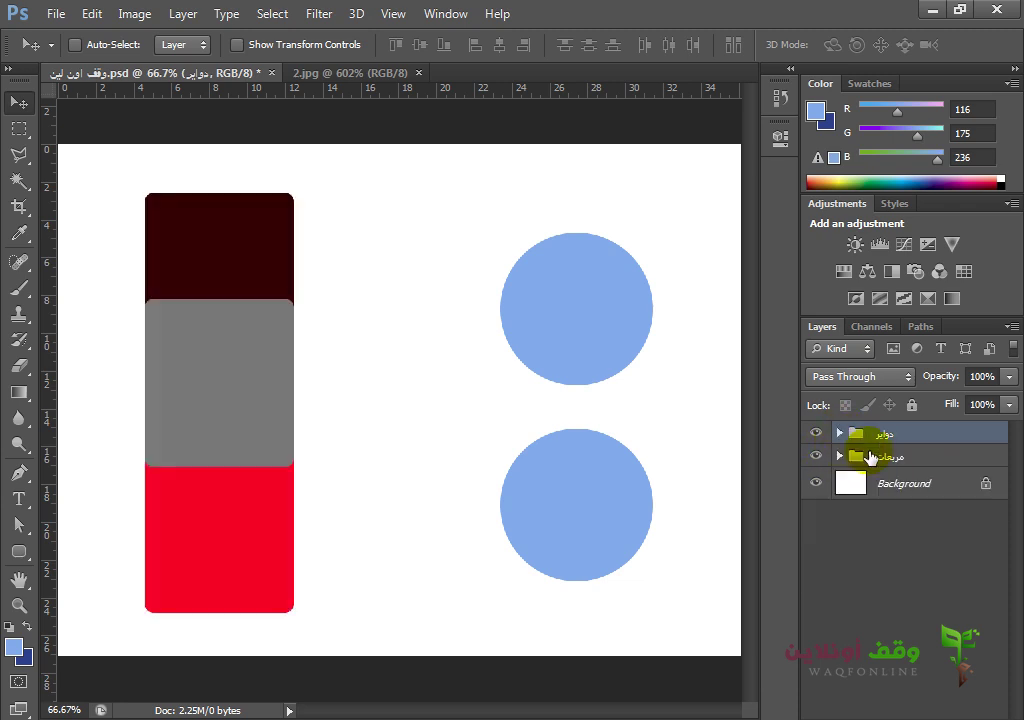
pyautogui.click(840, 434)
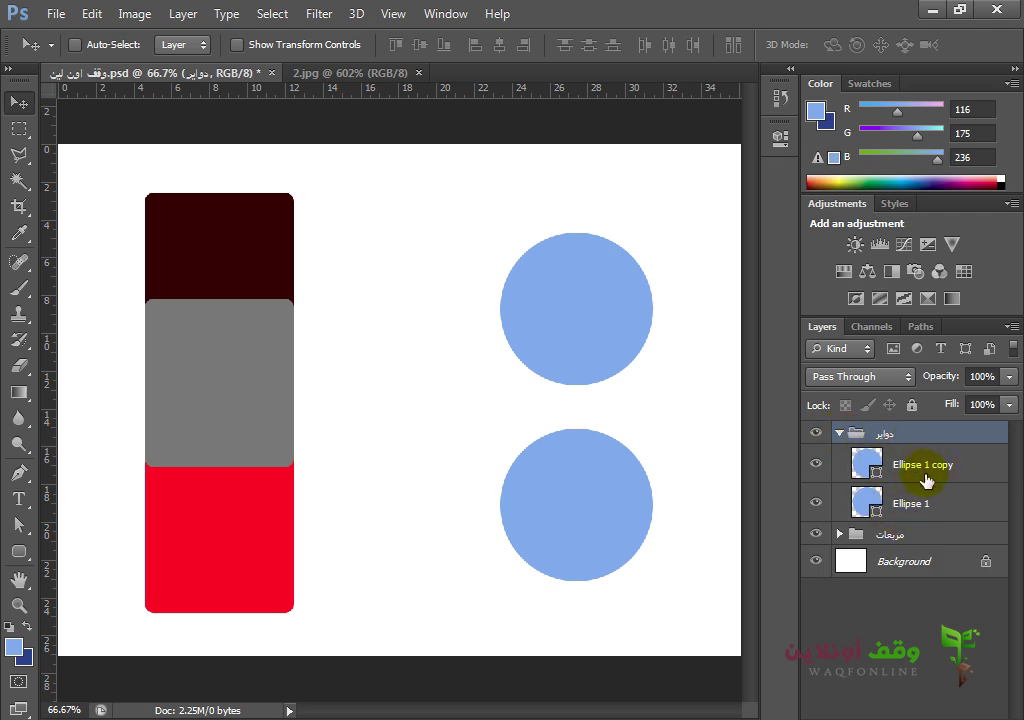
pyautogui.moveTo(928, 493); pyautogui.dragTo(880, 440)
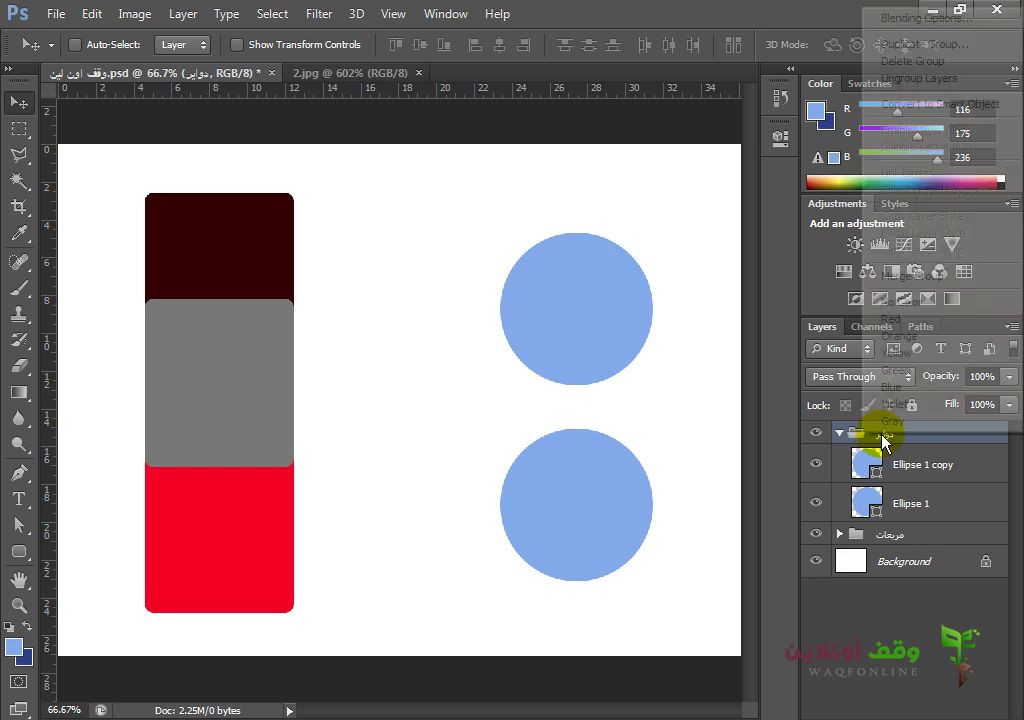
pyautogui.rightClick(884, 433)
pyautogui.moveTo(884, 433)
pyautogui.mouseDown()
pyautogui.moveTo(970, 702)
pyautogui.moveTo(1000, 710)
pyautogui.mouseUp()
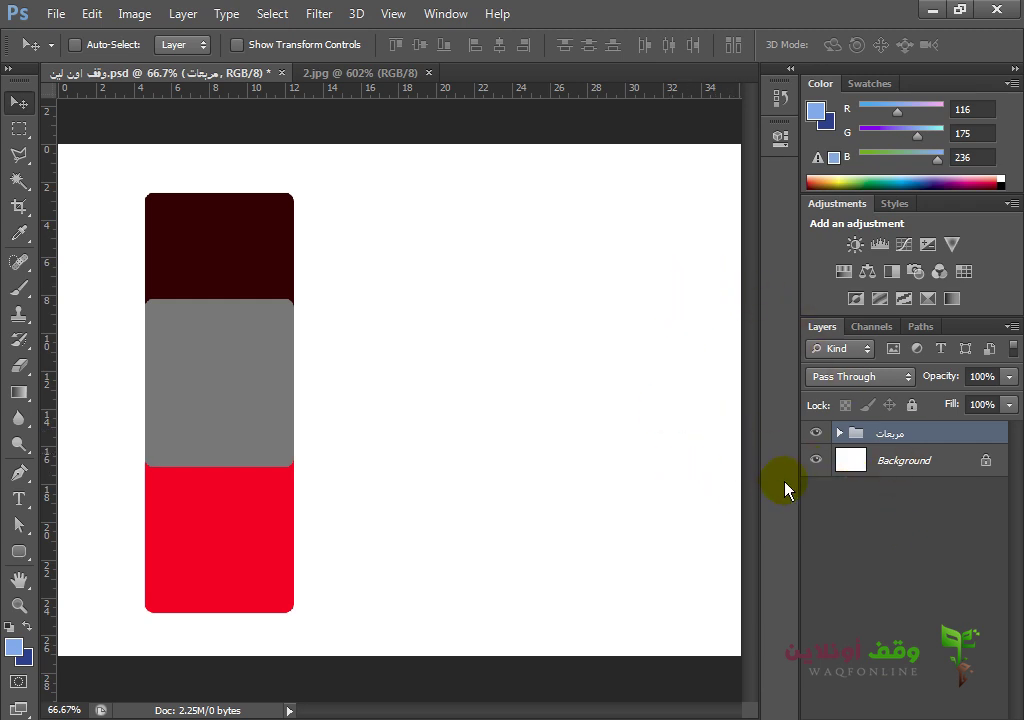
pyautogui.hotkey('ctrl', 'z')
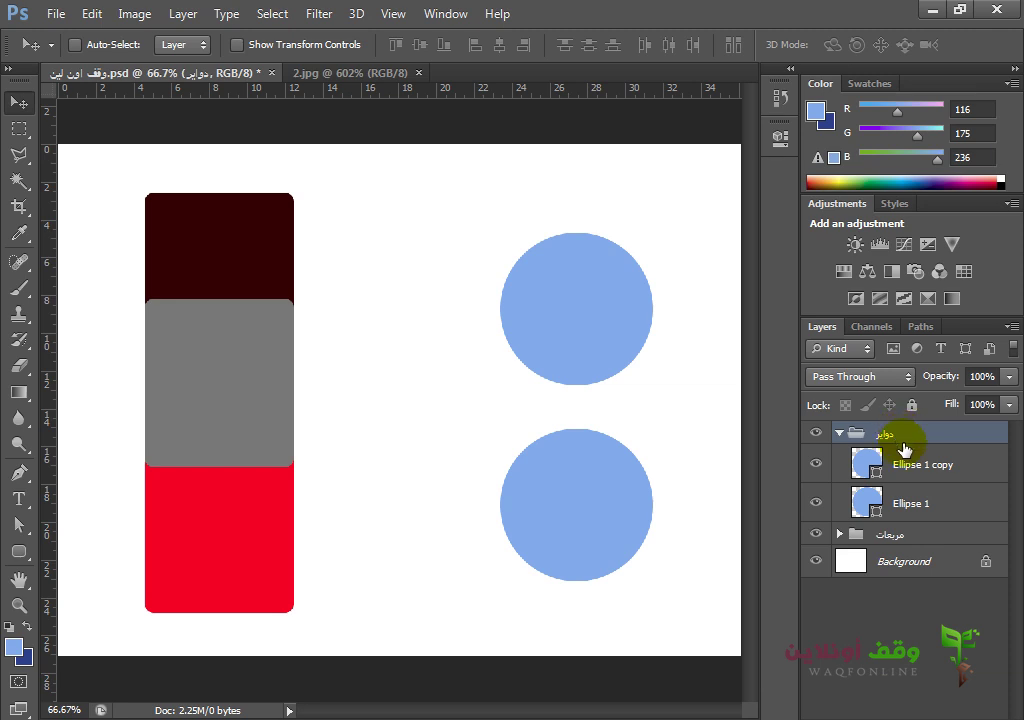
pyautogui.press('Delete')
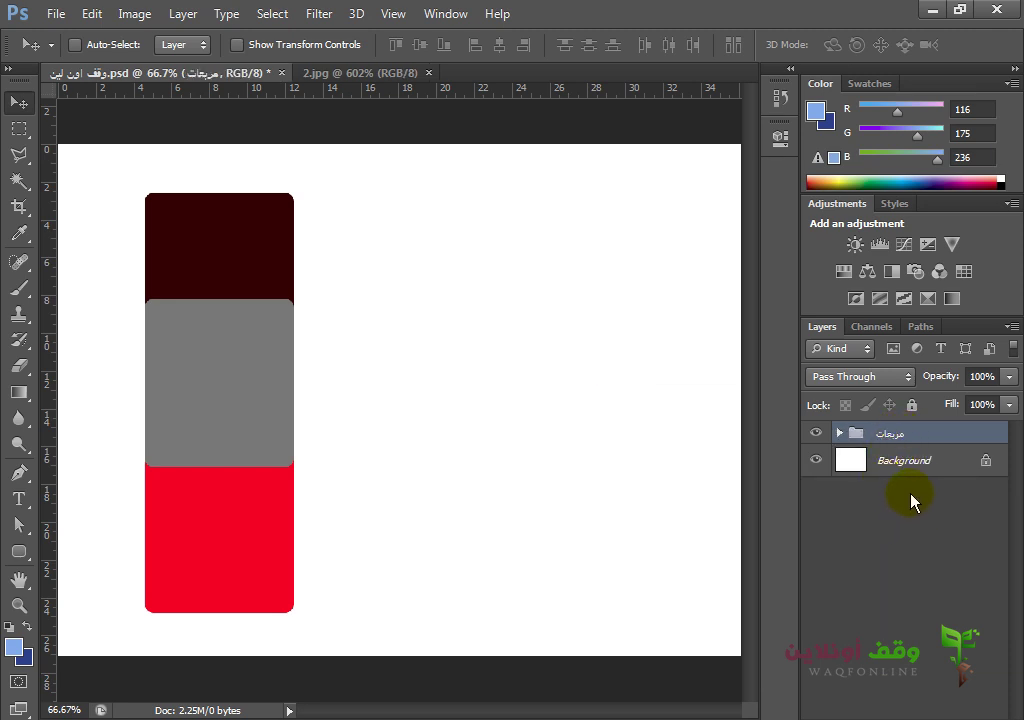
pyautogui.hotkey('ctrl', 'z')
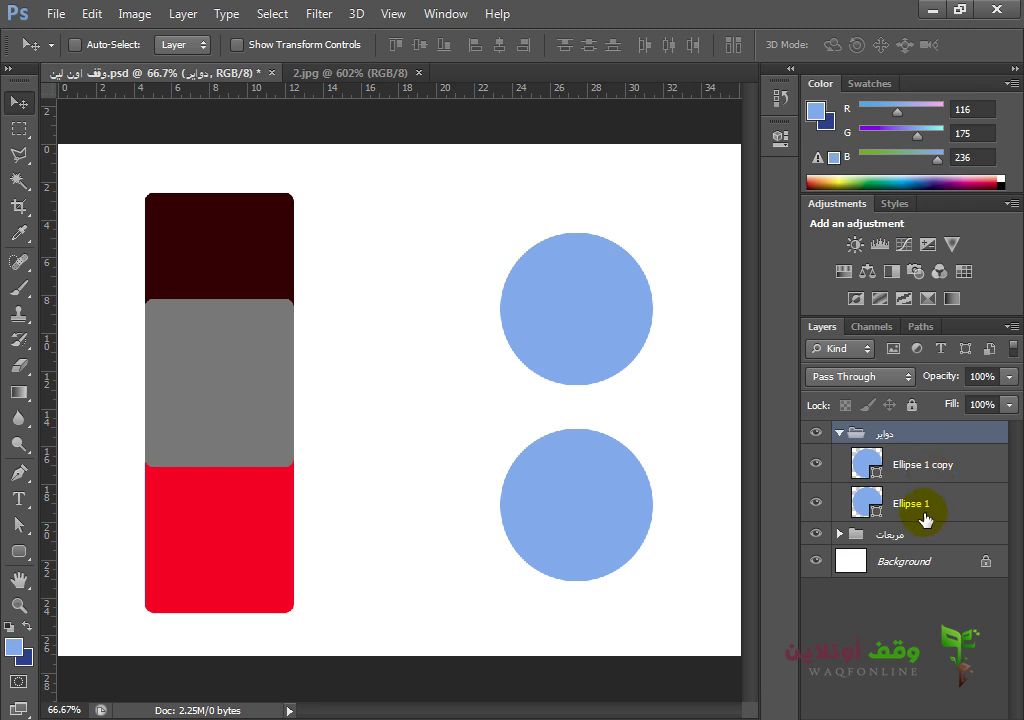
# Step: Delete the دوایر group using Group Only, keeping Ellipse 1 and Ellipse 1 copy
pyautogui.rightClick(905, 435)
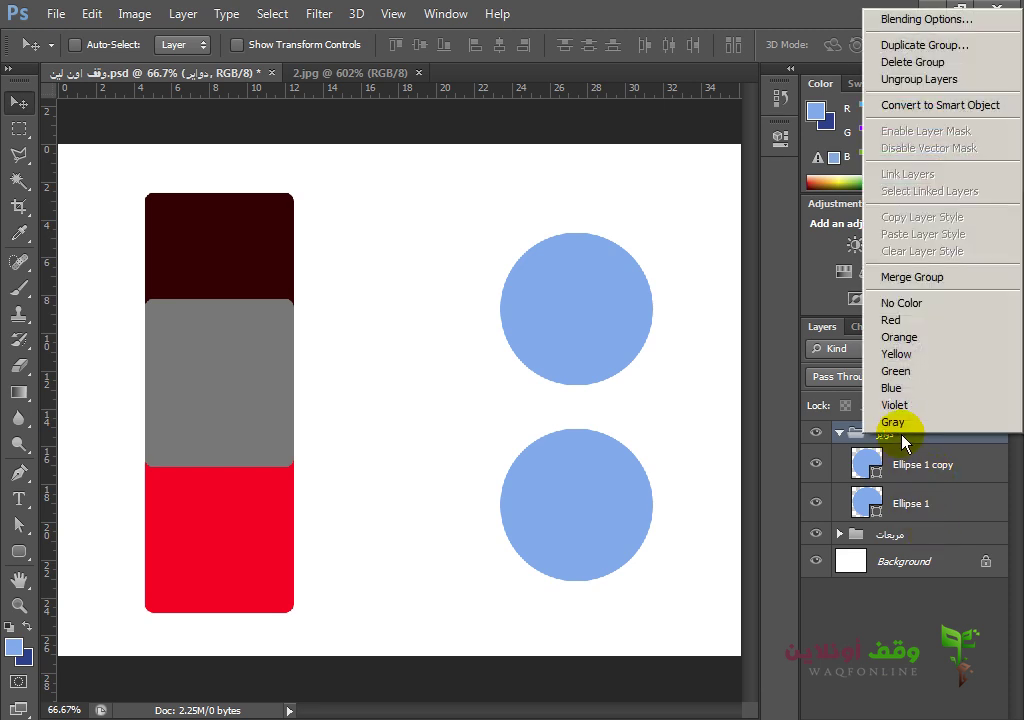
pyautogui.click(882, 62)
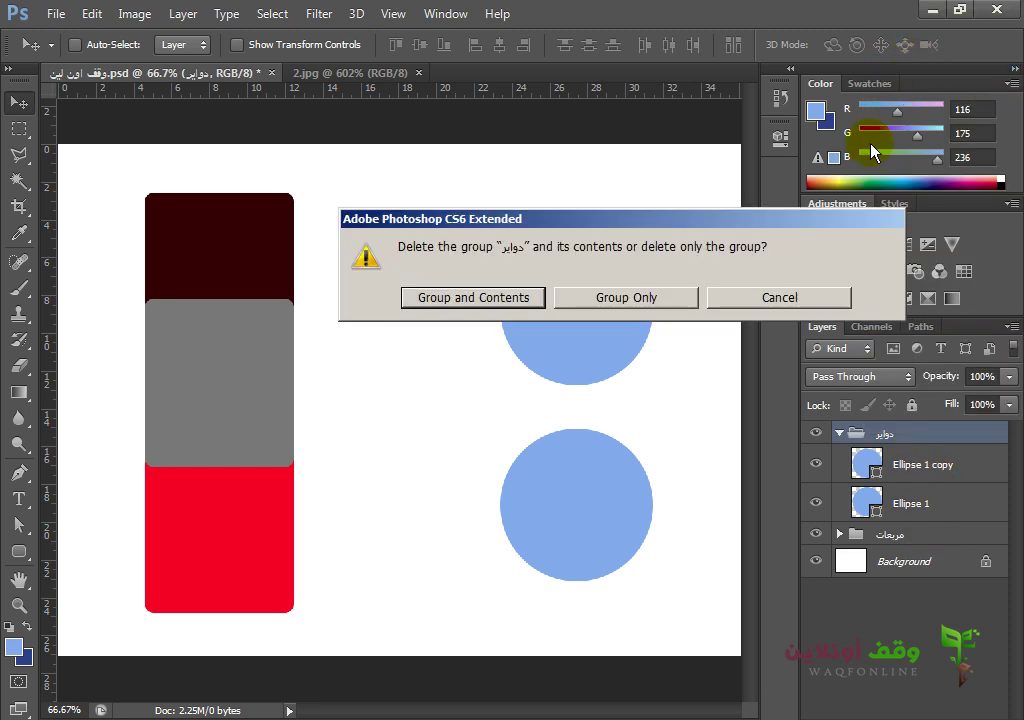
pyautogui.moveTo(638, 228); pyautogui.dragTo(494, 220)
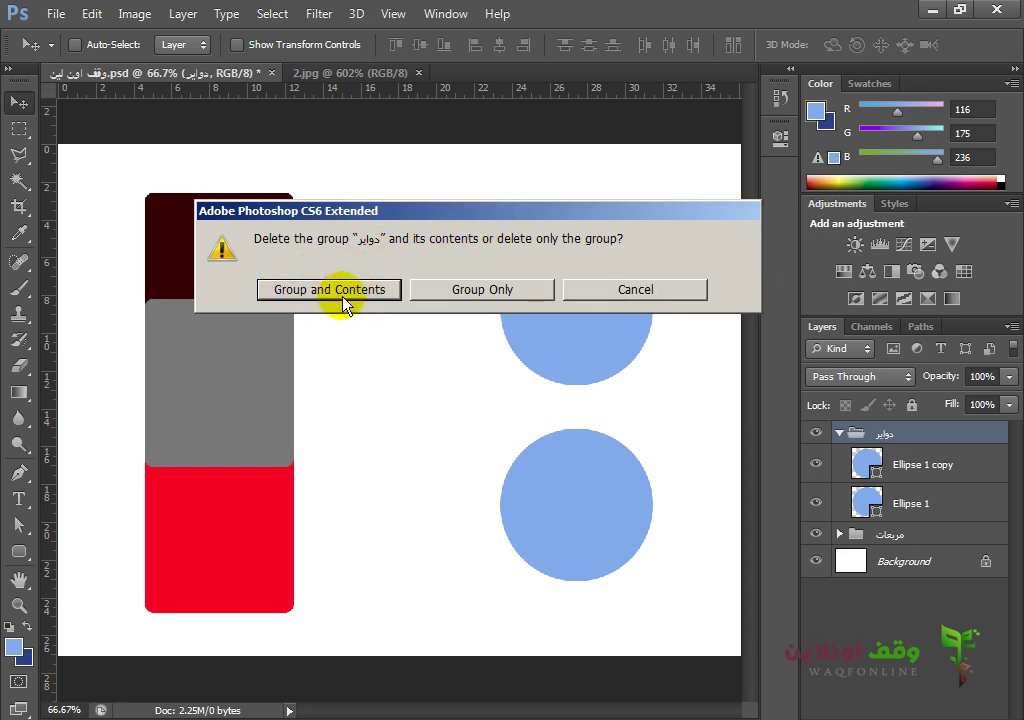
pyautogui.click(471, 293)
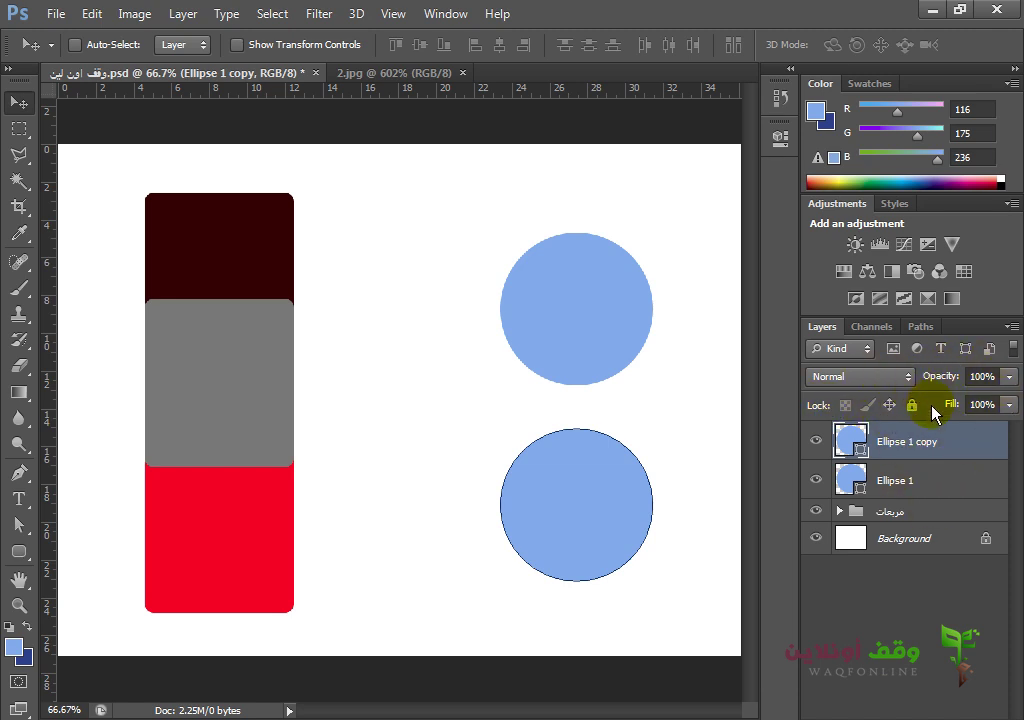
# Step: Minimize Photoshop to reveal the WAQFONLINE closing title card
pyautogui.click(933, 10)
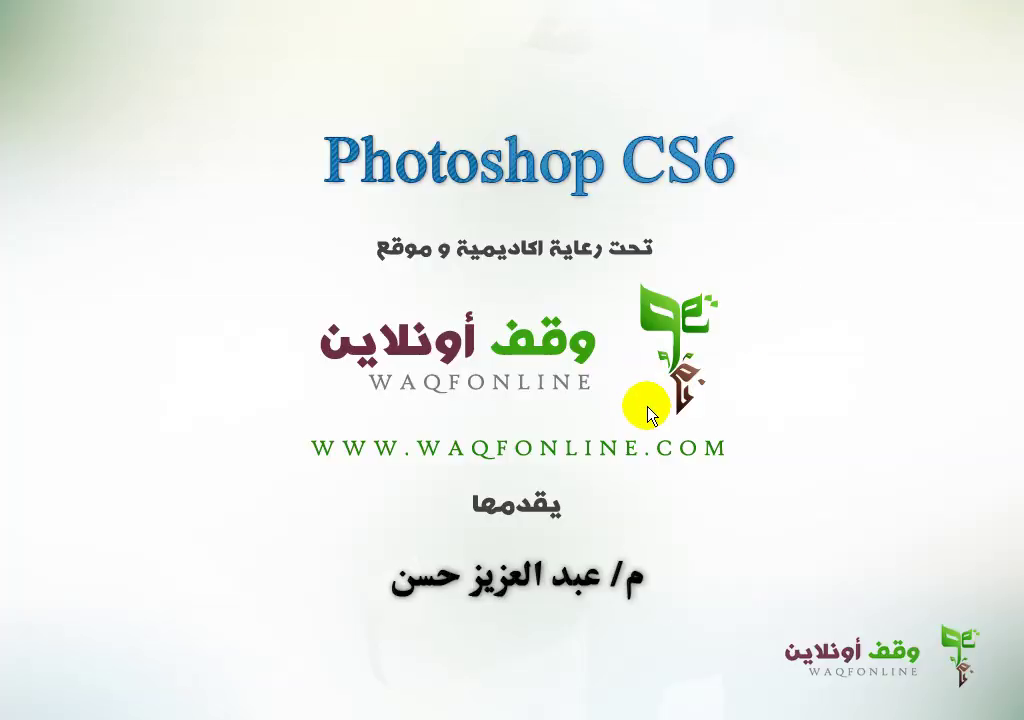